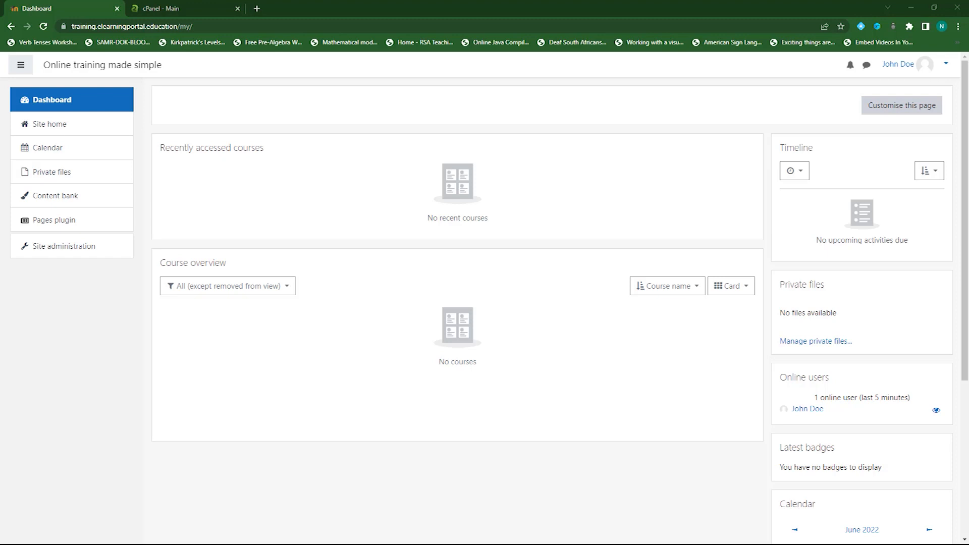
Go to Site administration > Server > Environment to open the server environment check
left_click(89, 254)
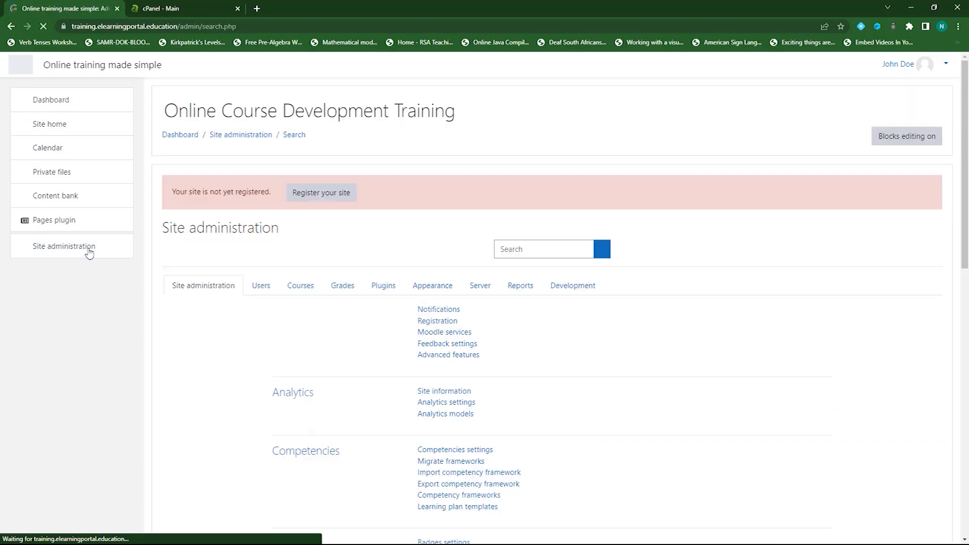
left_click(480, 288)
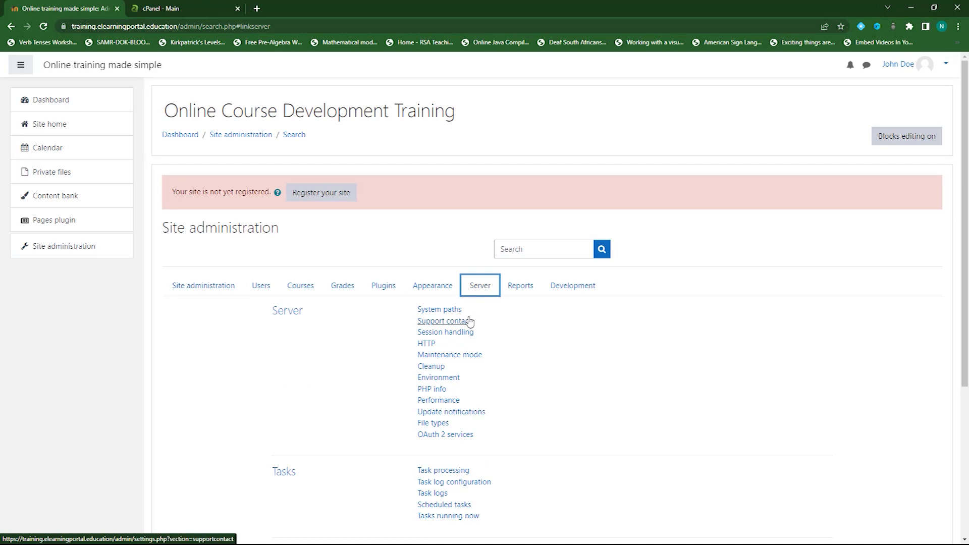
left_click(445, 383)
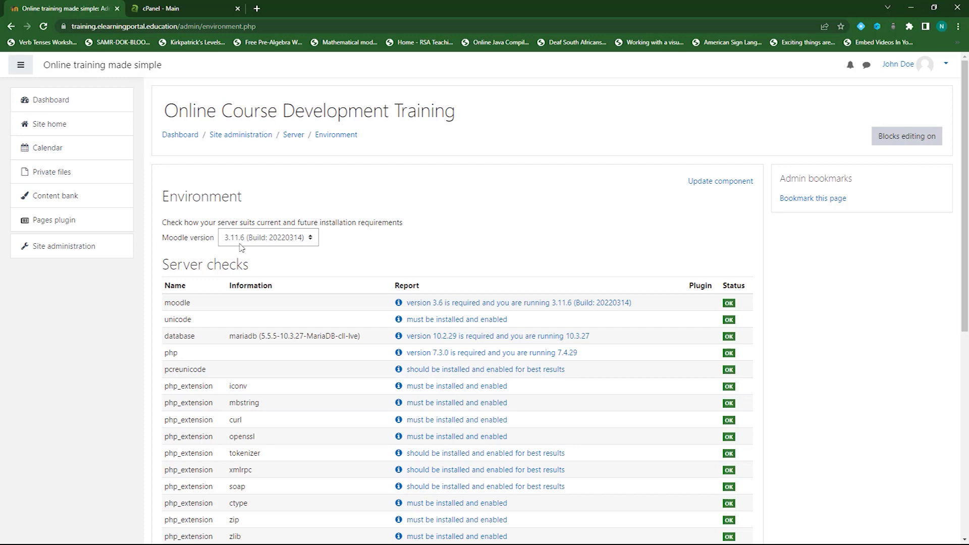
Check the environment against '4.0 upwards' and review that all Server checks show OK
left_click(312, 242)
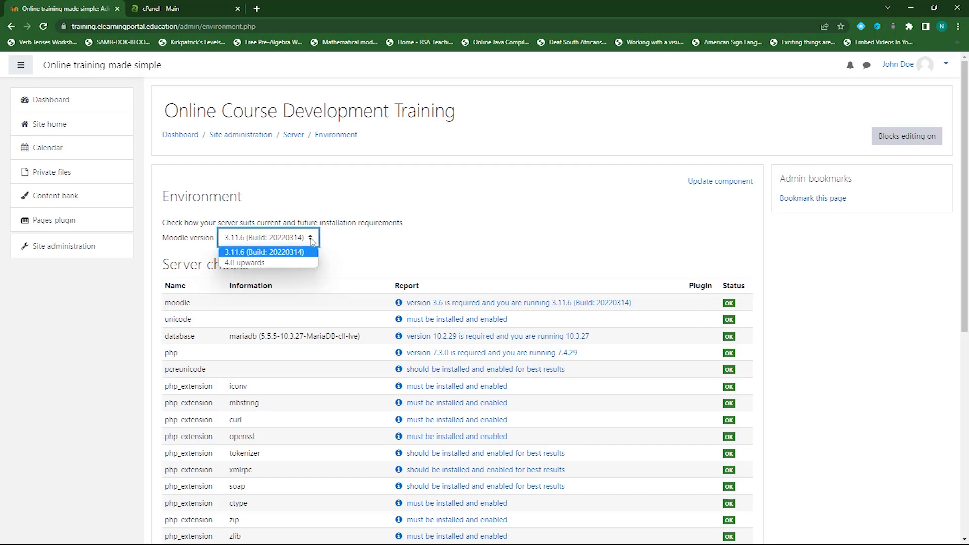
left_click(293, 264)
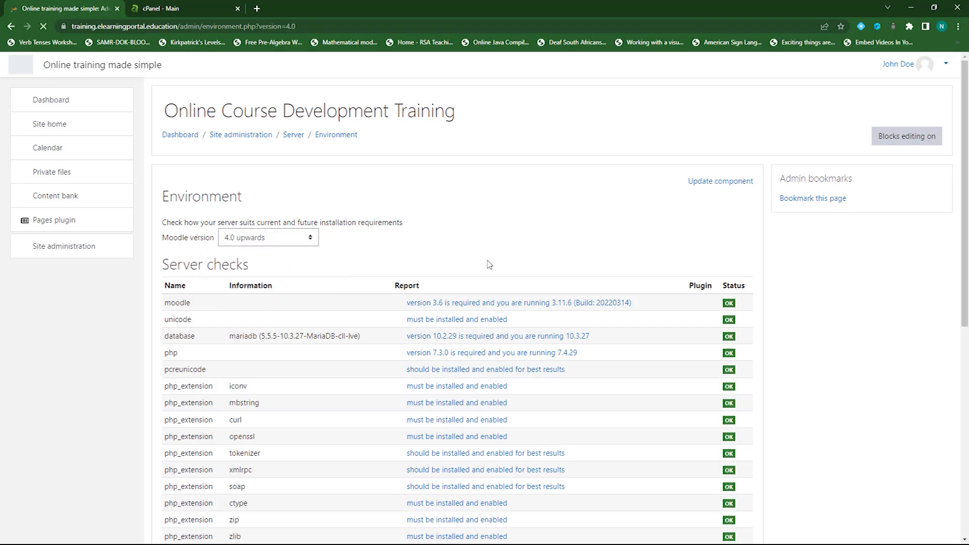
scroll(605, 252, "down", 2)
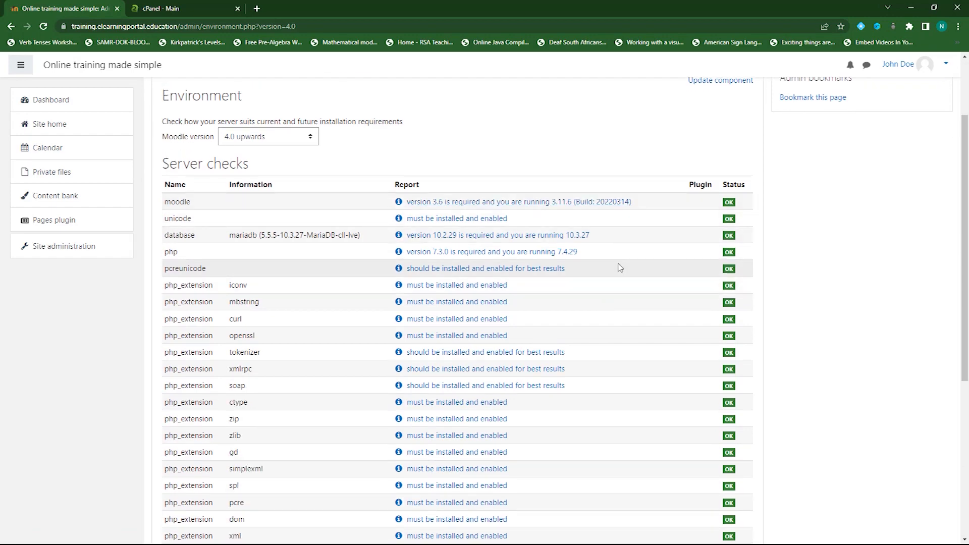
scroll(620, 265, "down", 4)
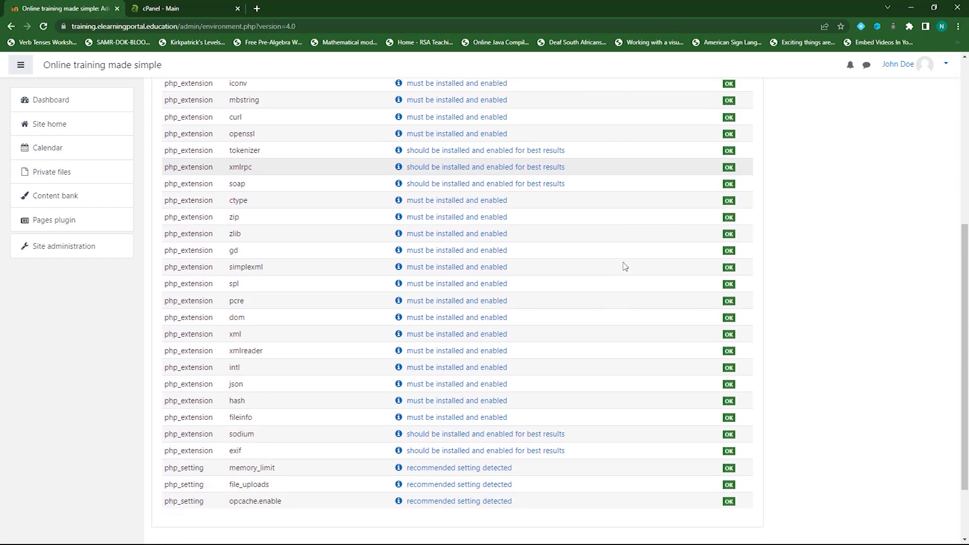
scroll(624, 265, "down", 2)
scroll(629, 302, "up", 3)
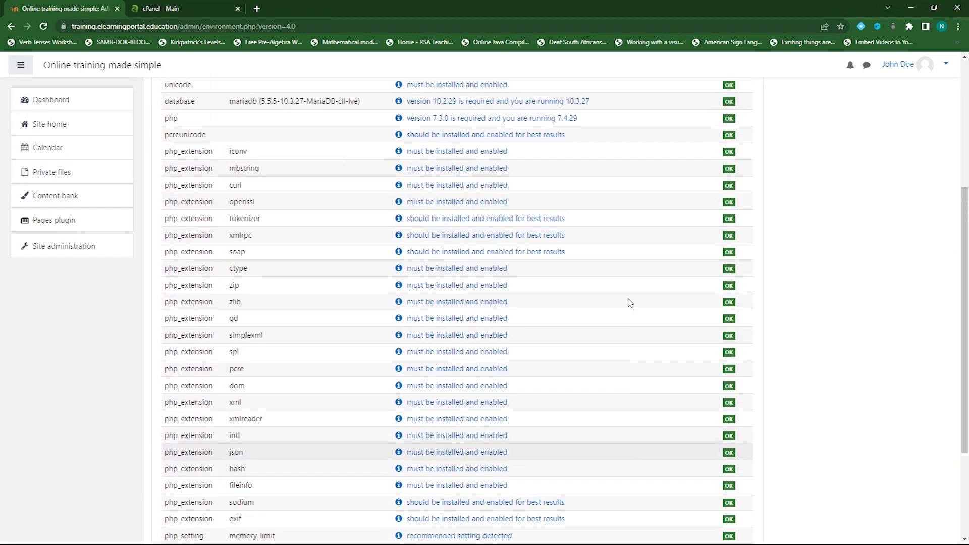
scroll(630, 302, "up", 4)
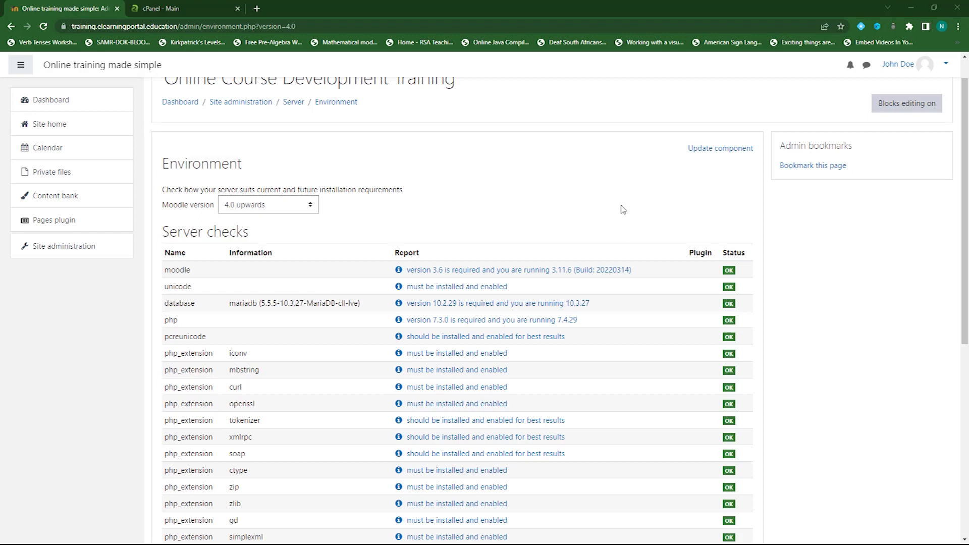
scroll(634, 217, "down", 1)
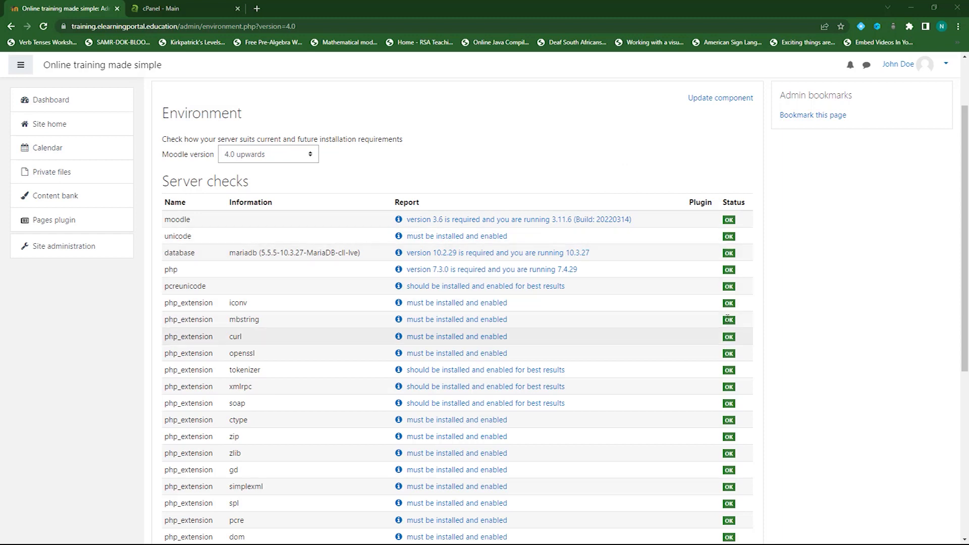
scroll(295, 238, "down", 6)
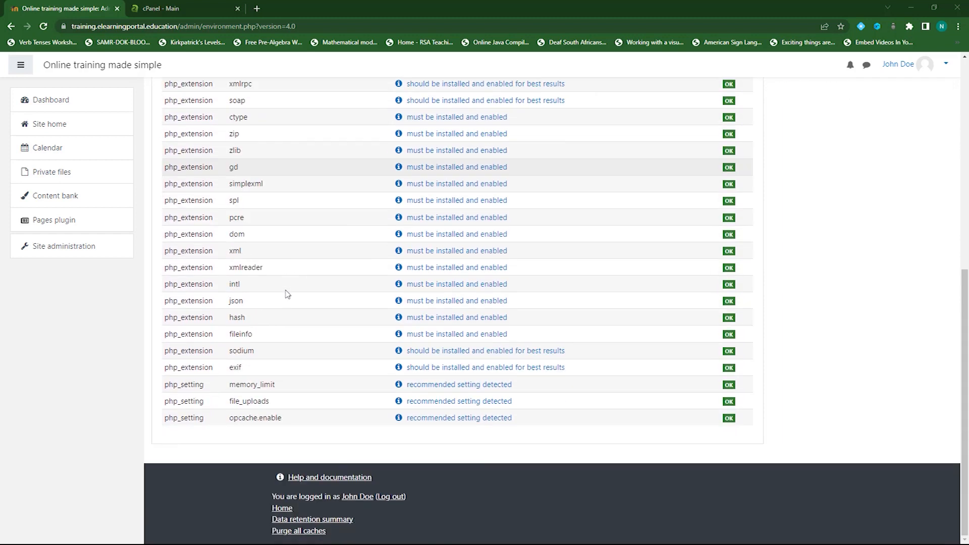
scroll(609, 199, "up", 7)
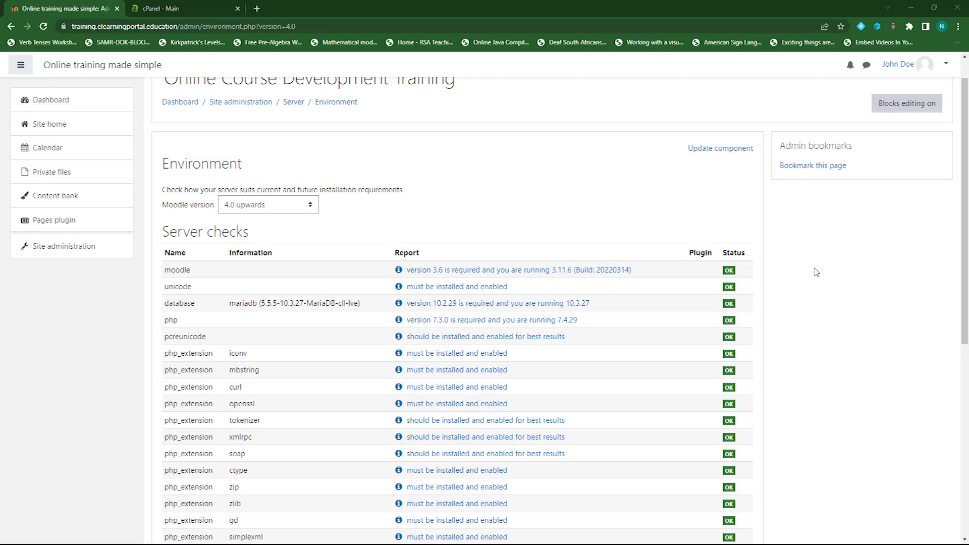
scroll(780, 302, "down", 7)
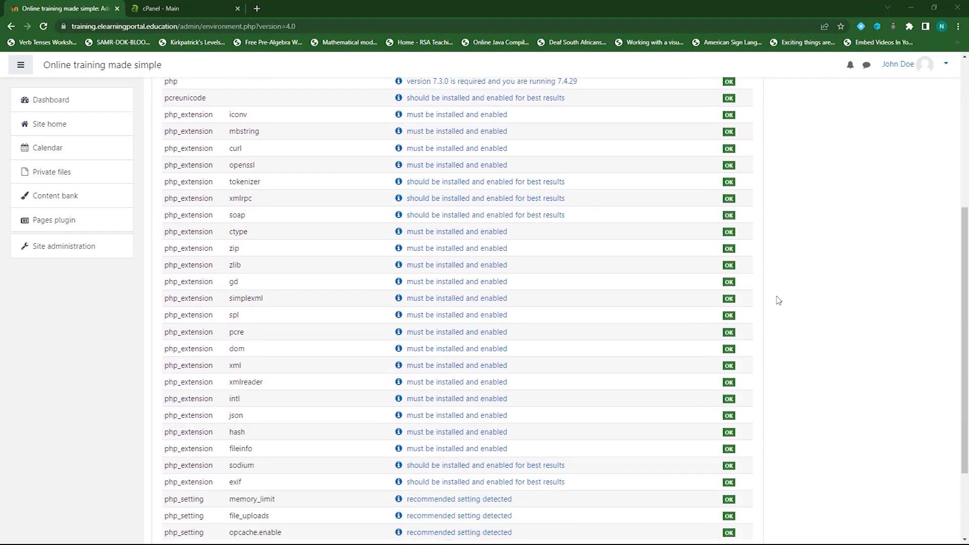
scroll(786, 338, "up", 7)
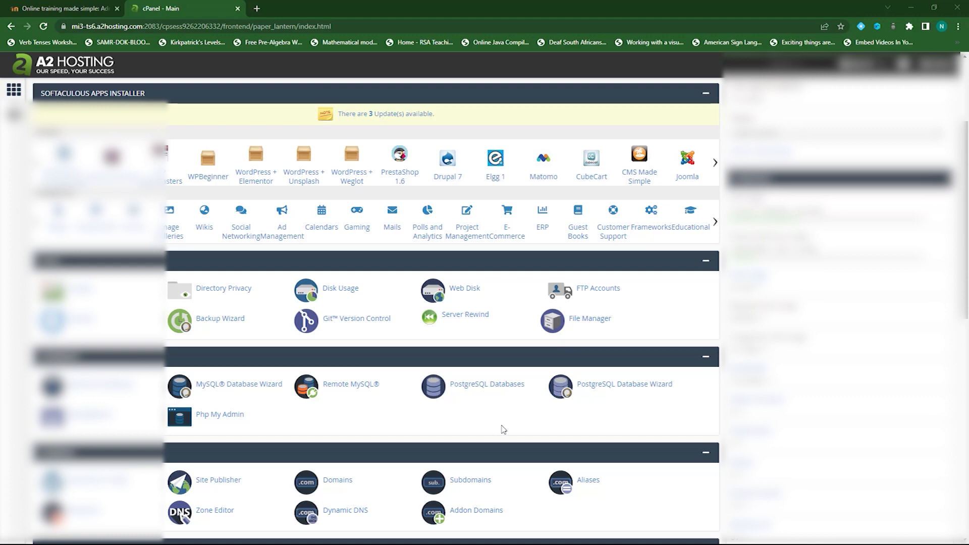
In File Manager, go up to the home directory and open the training.elearningportal.education folder
left_click(588, 320)
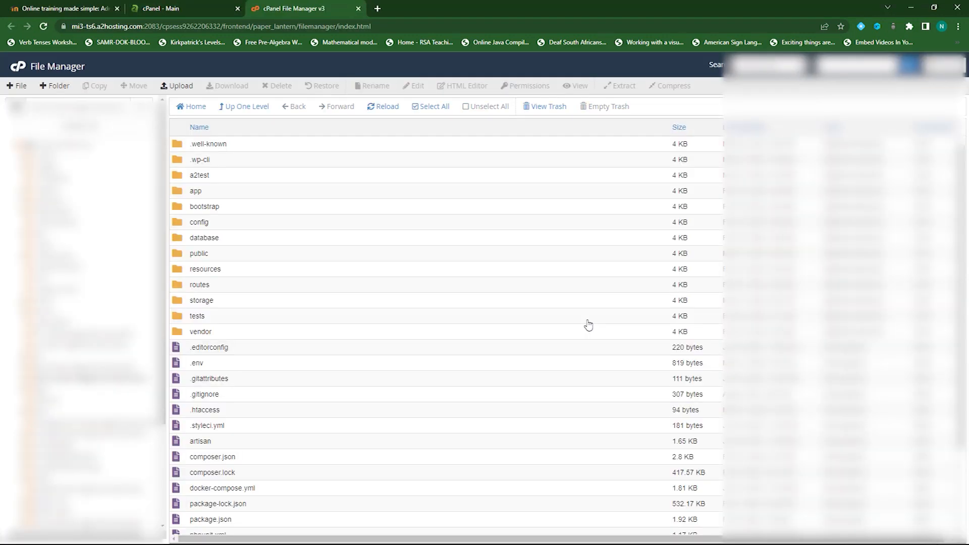
left_click(249, 108)
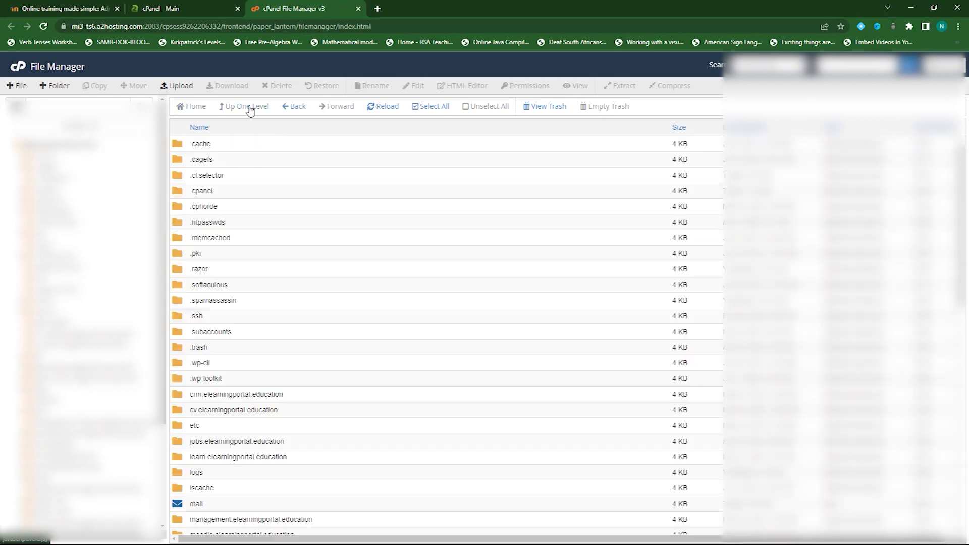
scroll(313, 393, "down", 7)
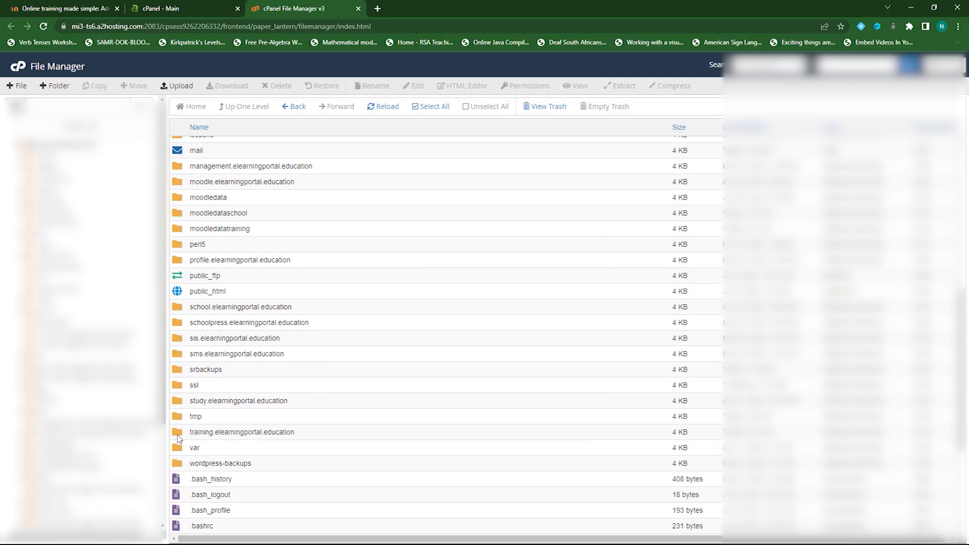
double_click(179, 435)
scroll(260, 407, "down", 5)
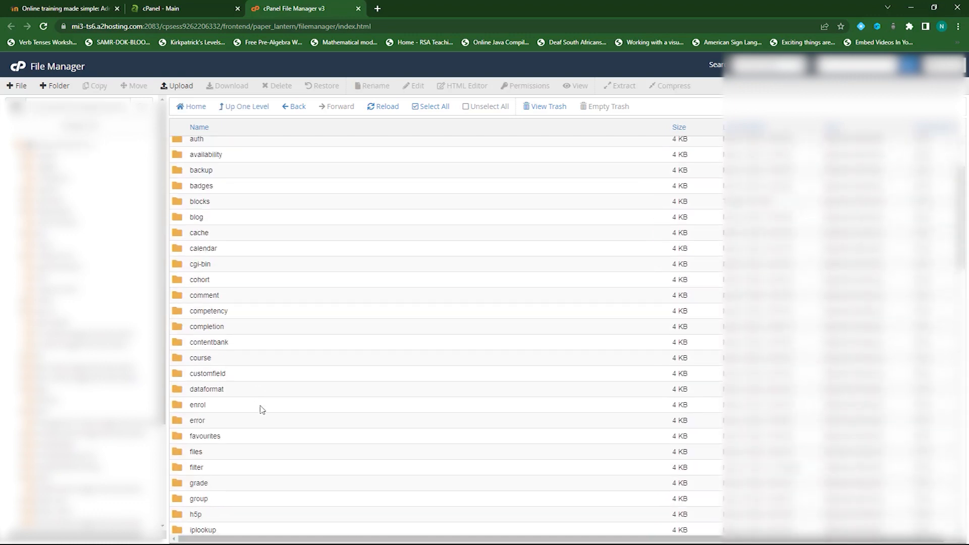
scroll(262, 410, "down", 11)
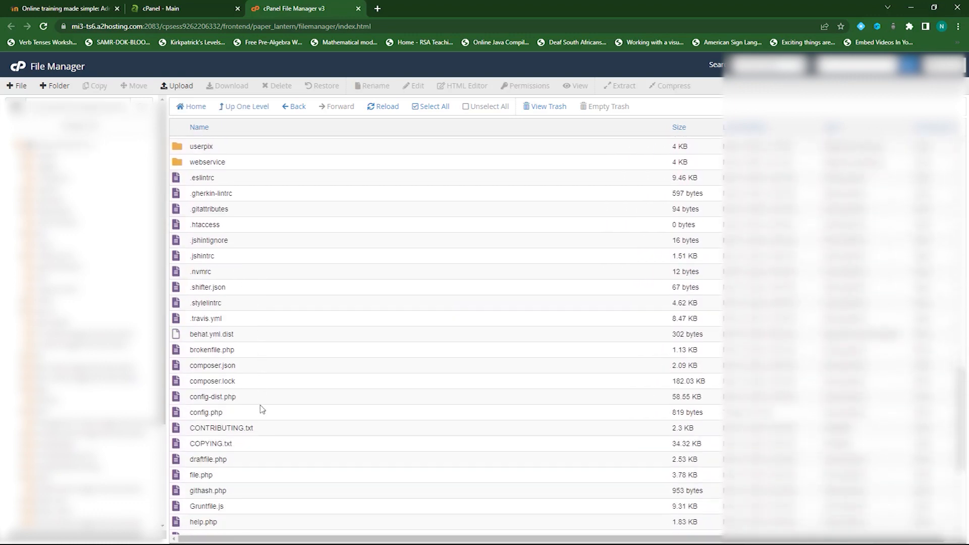
Open config.php in the code editor, confirming the Edit dialog
left_click(177, 415)
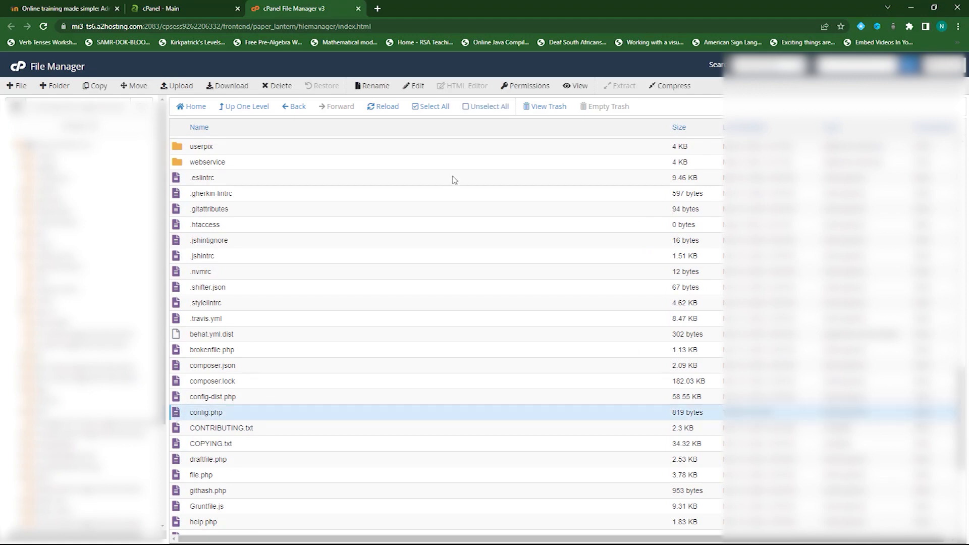
left_click(417, 86)
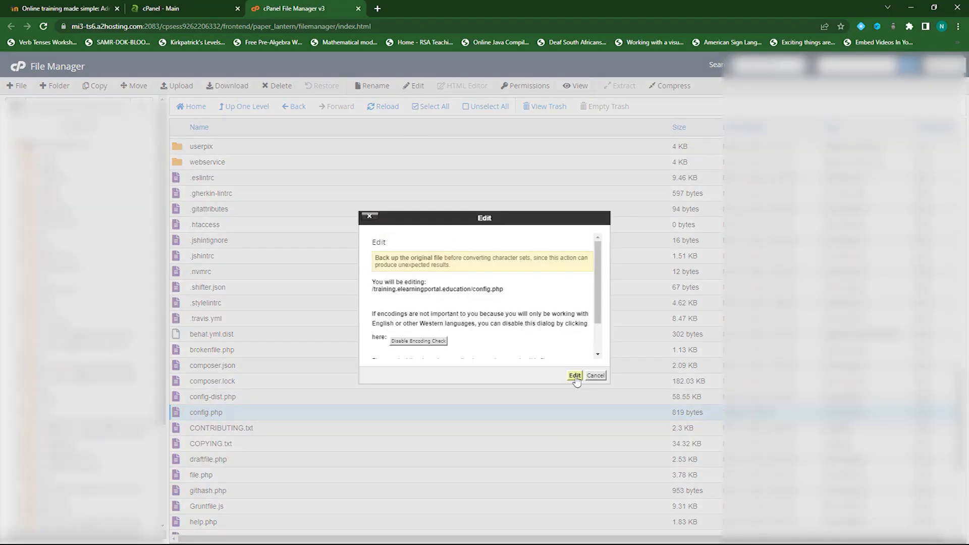
left_click(575, 375)
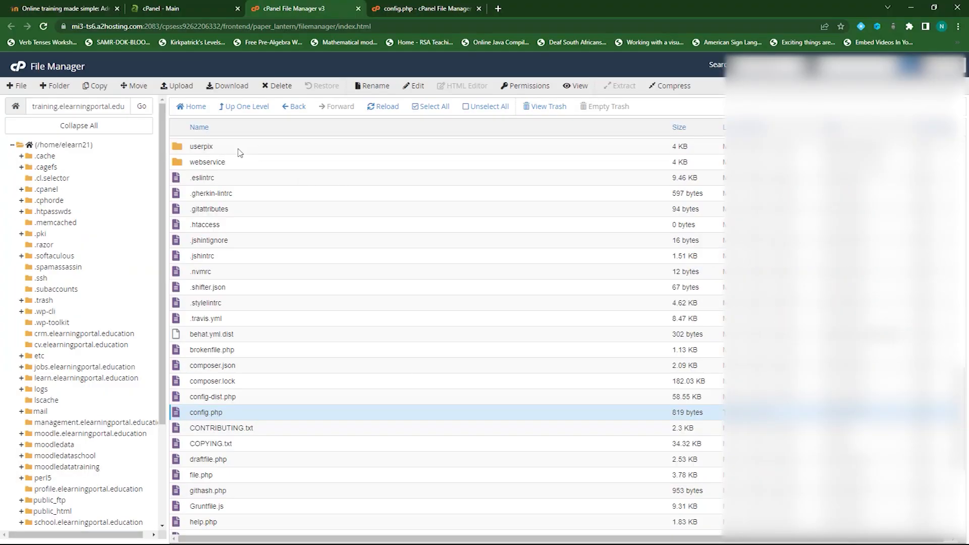
Open phpMyAdmin from cPanel and select the elearn21_mood587 database
left_click(19, 68)
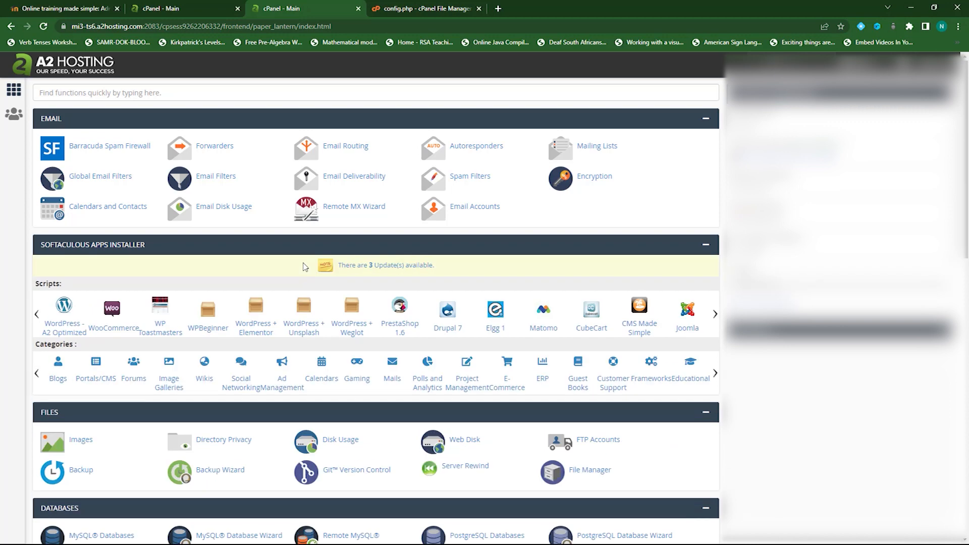
scroll(266, 342, "down", 1)
scroll(267, 341, "down", 2)
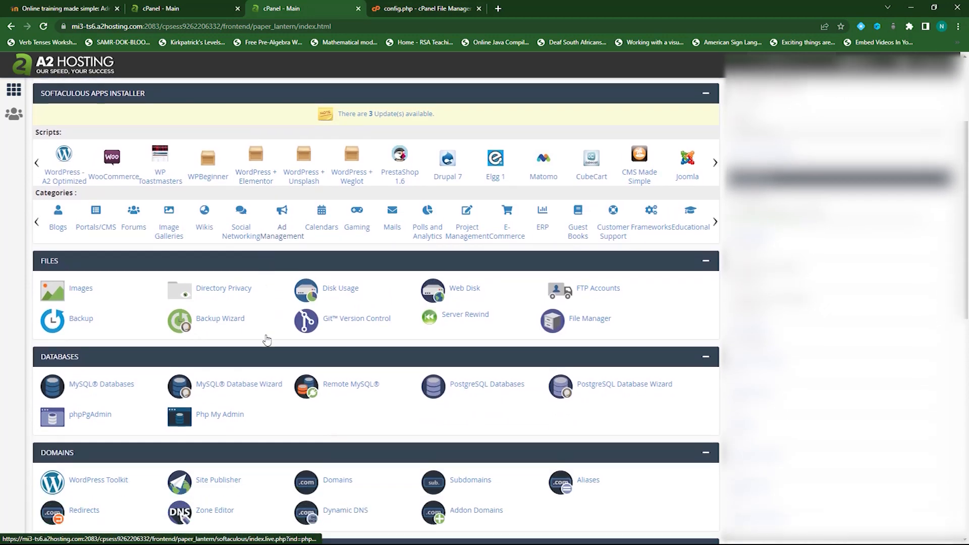
left_click(219, 417)
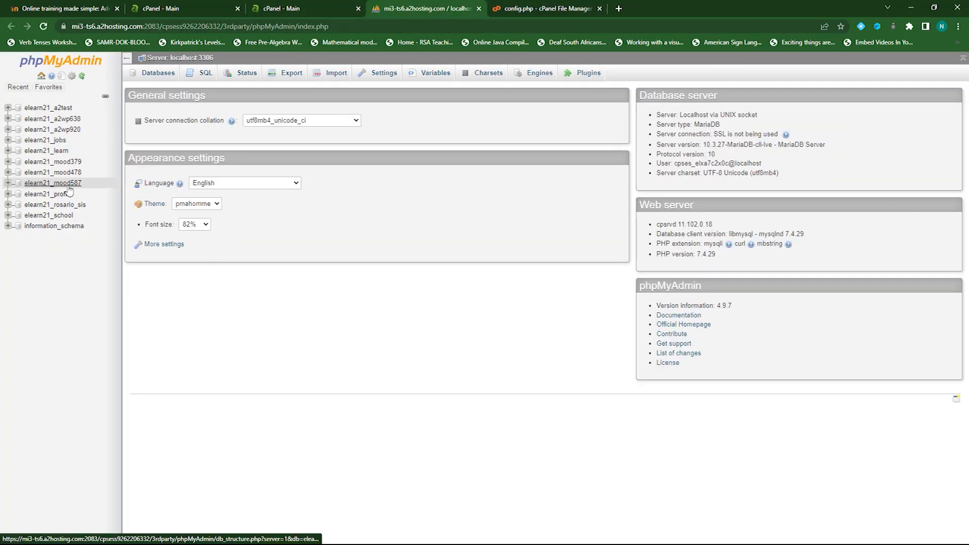
left_click(72, 184)
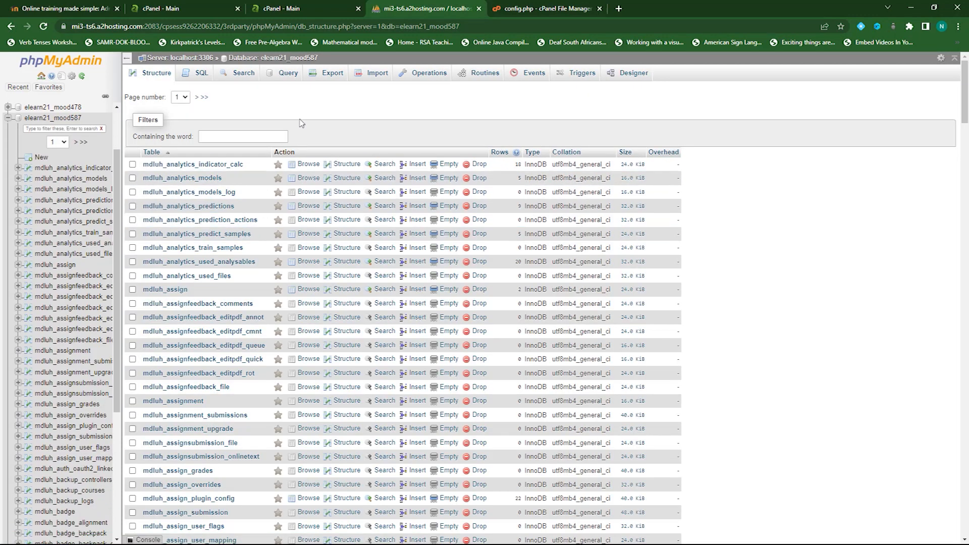
Export elearn21_mood587 with the Quick method in SQL format, downloading the .sql file
left_click(331, 76)
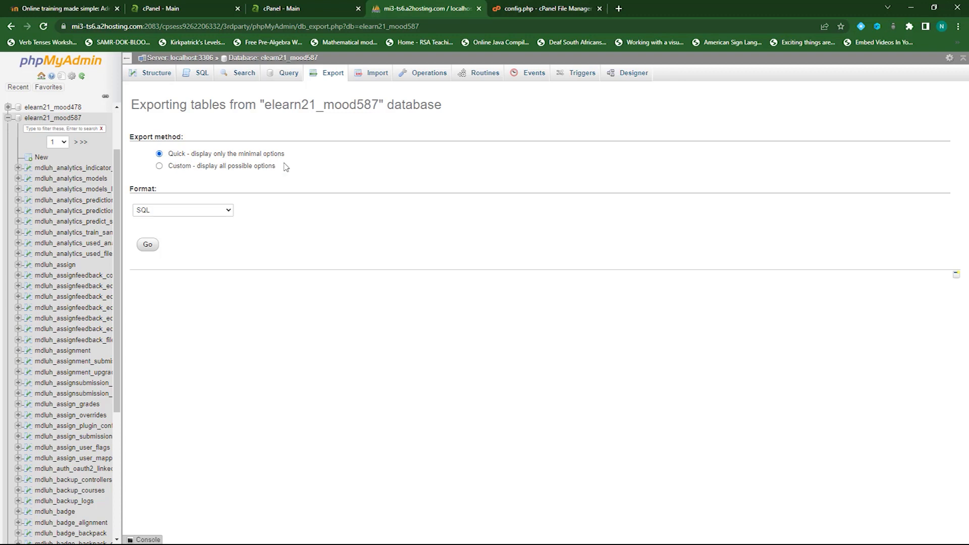
left_click(160, 166)
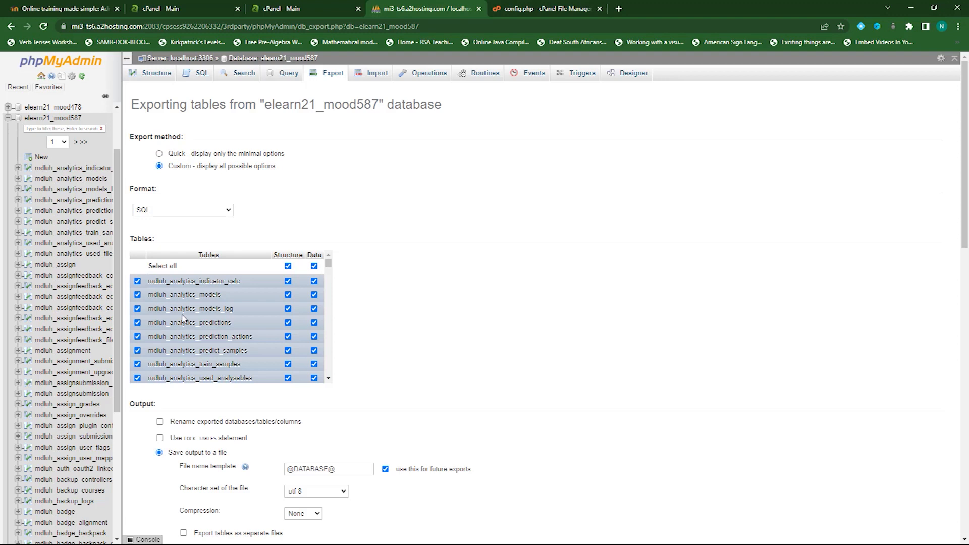
left_click(159, 153)
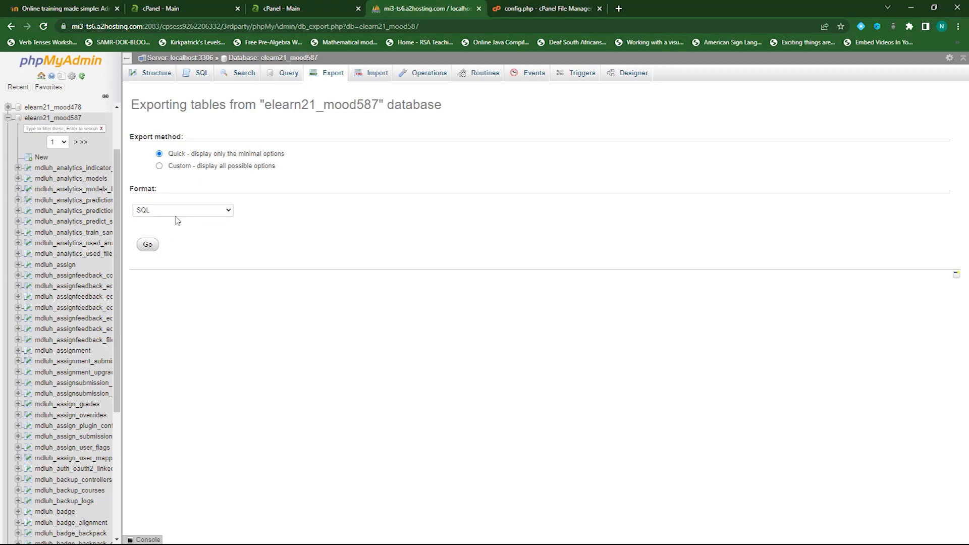
left_click(148, 245)
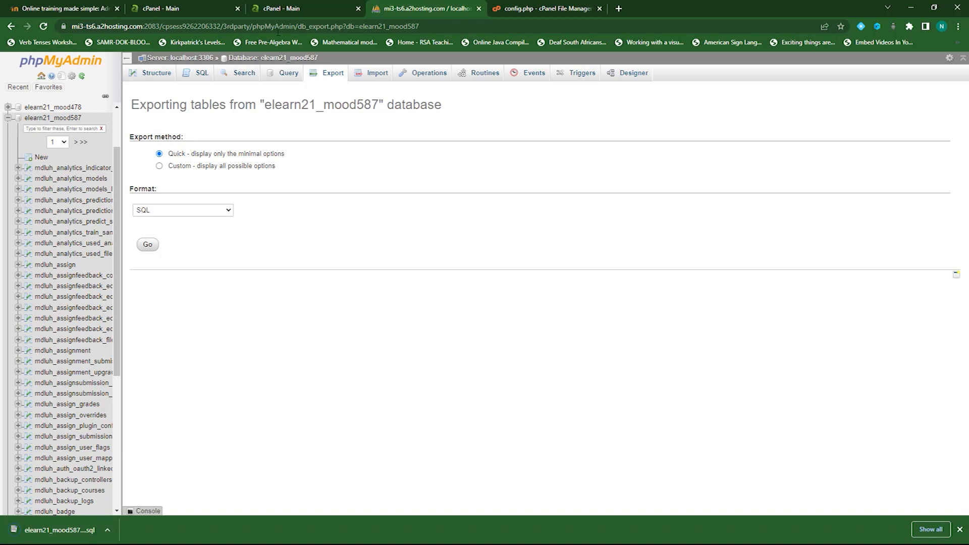
left_click(279, 9)
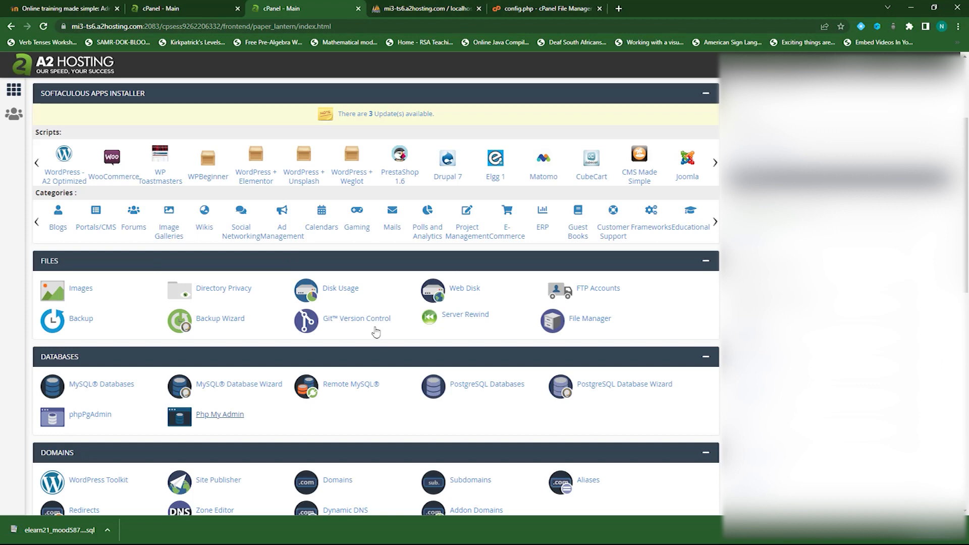
Open File Manager and go up to the home directory
scroll(405, 347, "down", 2)
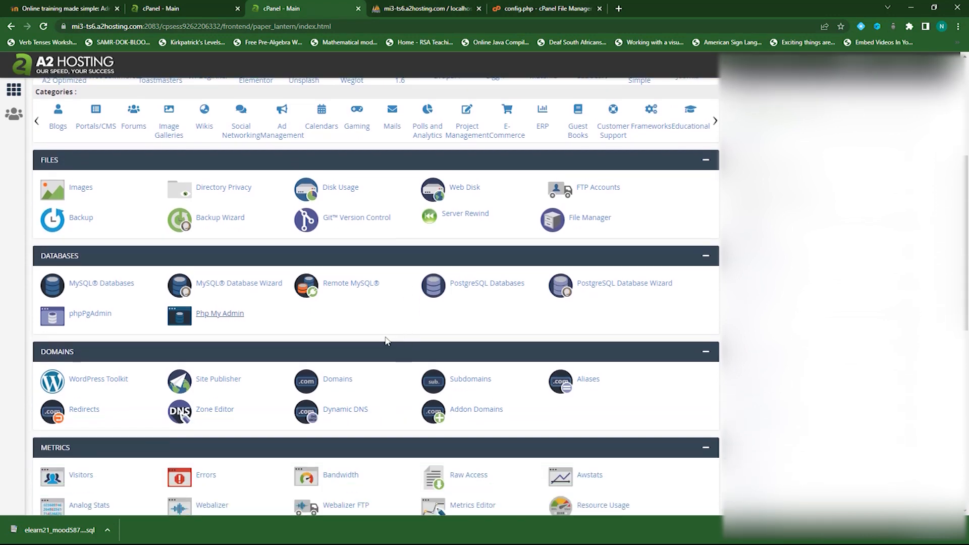
left_click(591, 220)
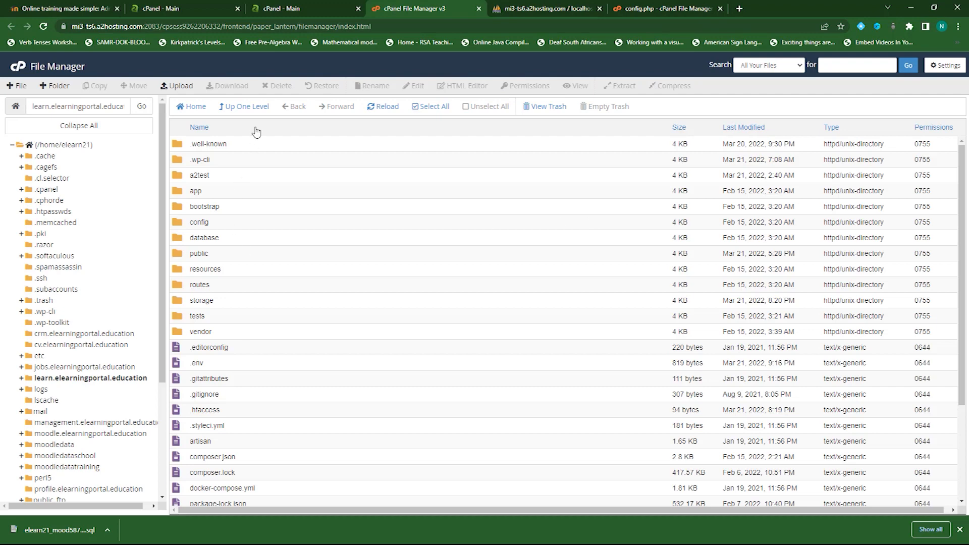
left_click(249, 107)
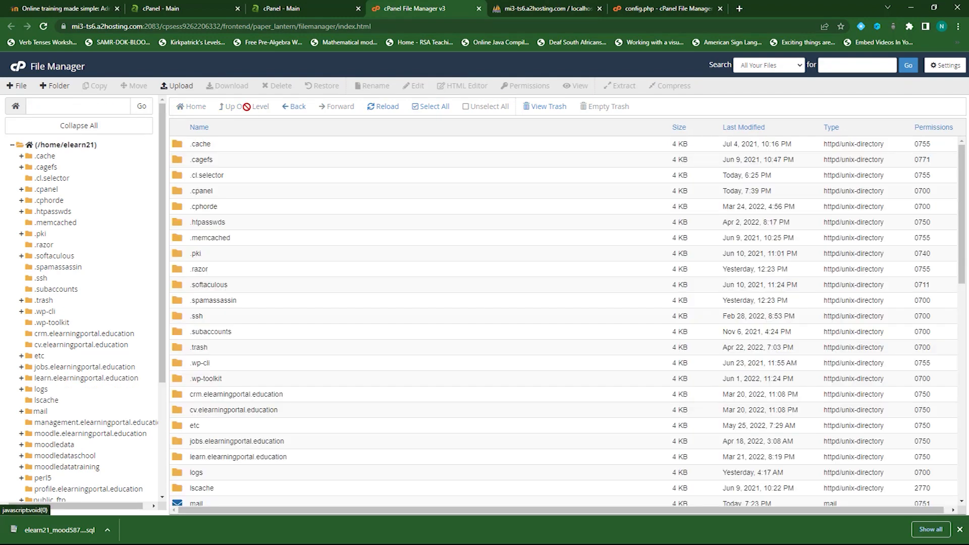
scroll(260, 320, "down", 10)
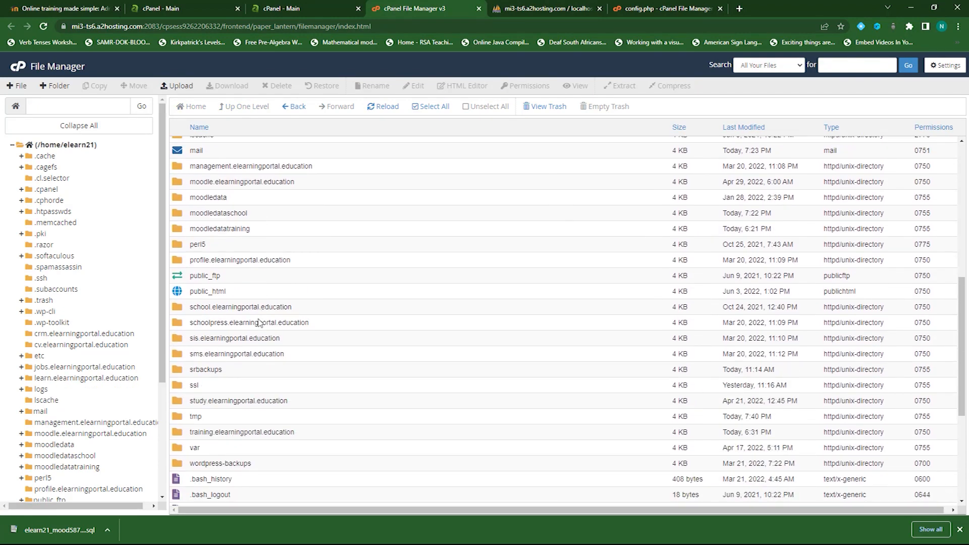
Compress the training.elearningportal.education folder as a Zip Archive
left_click(180, 285)
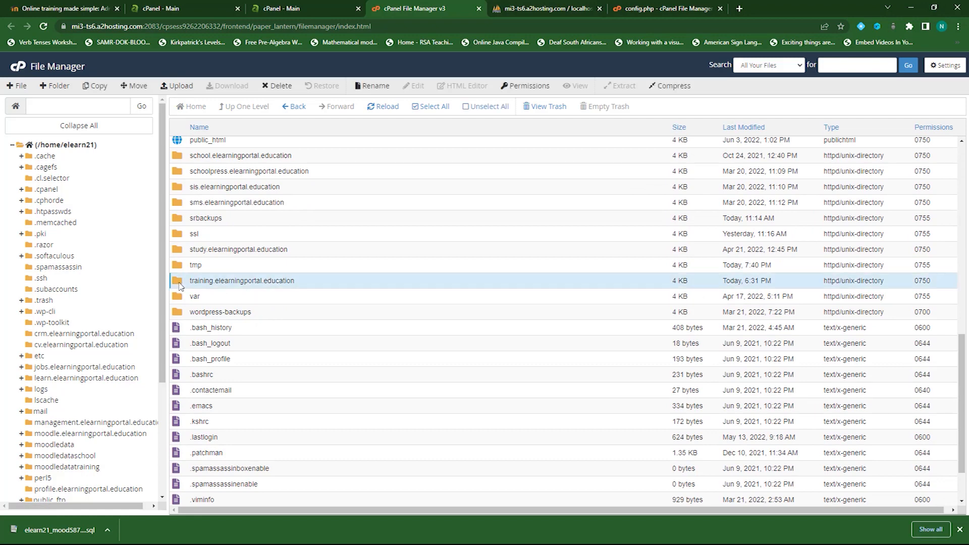
right_click(182, 286)
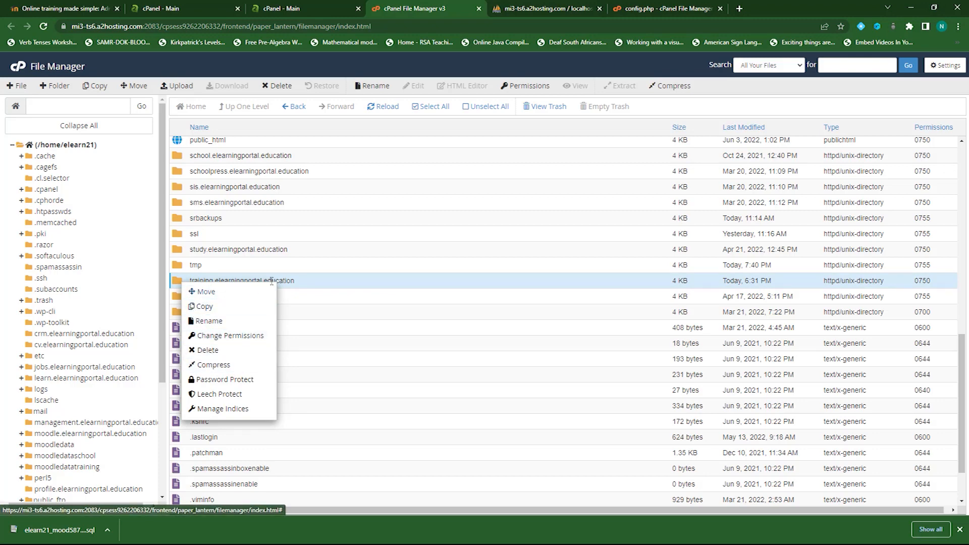
left_click(301, 286)
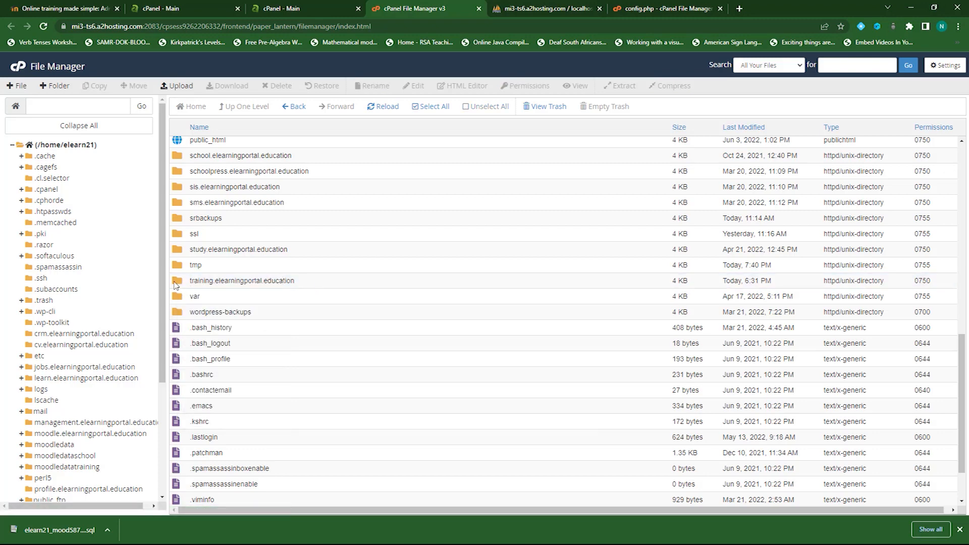
left_click(176, 285)
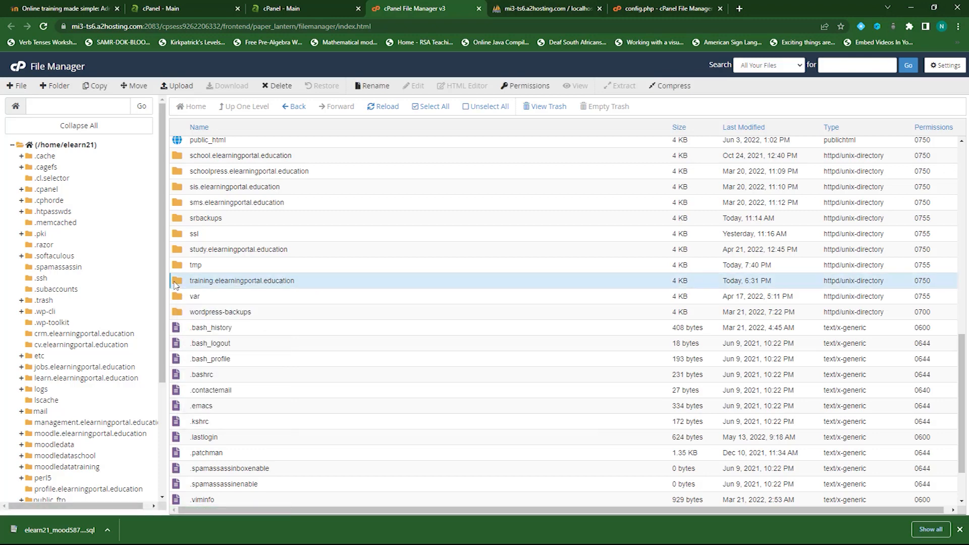
left_click(671, 88)
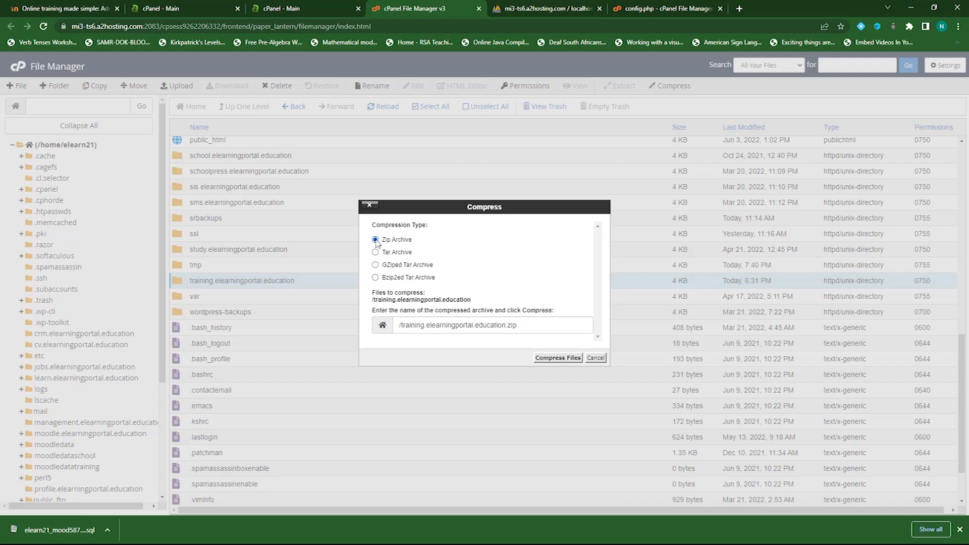
left_click(559, 357)
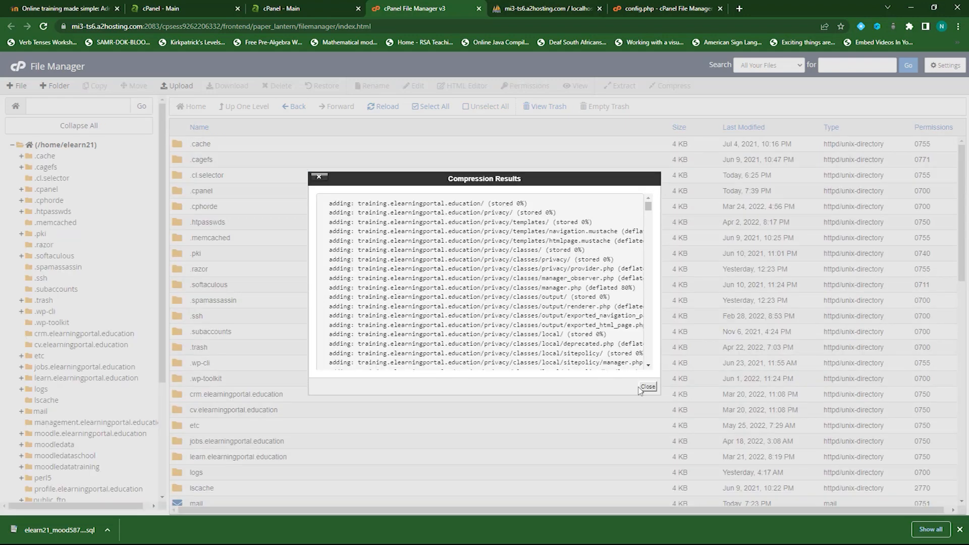
left_click(642, 388)
scroll(326, 314, "down", 7)
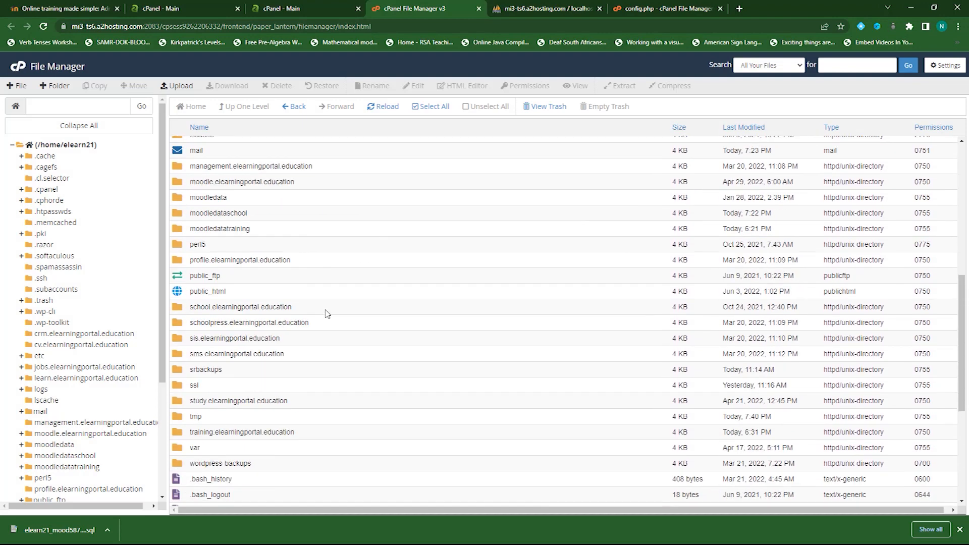
scroll(325, 313, "down", 5)
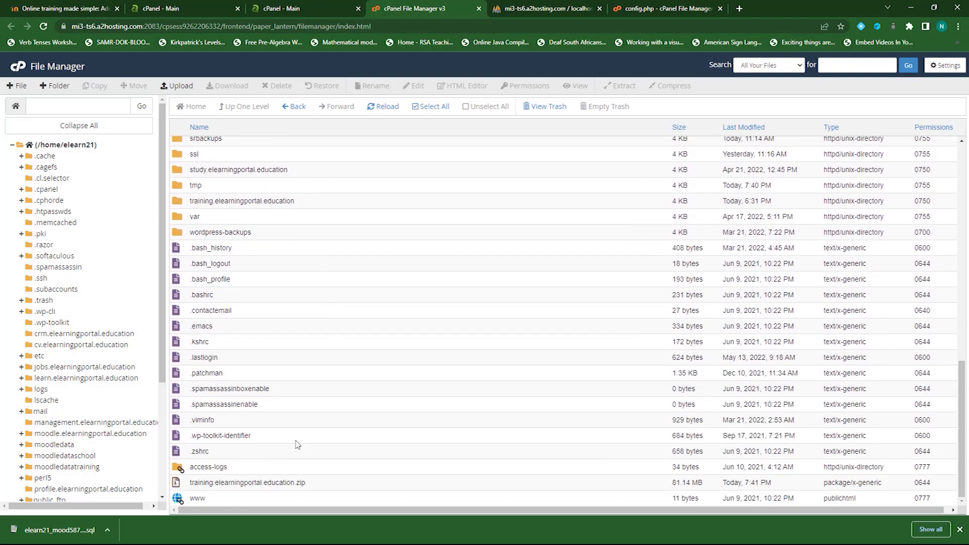
Download training.elearningportal.education.zip from the home directory to the computer
left_click(258, 484)
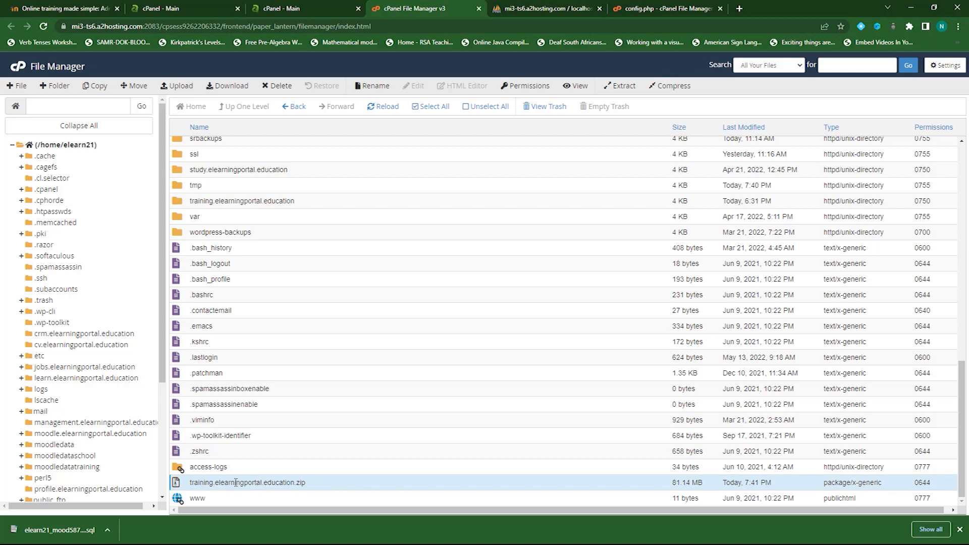
left_click(223, 89)
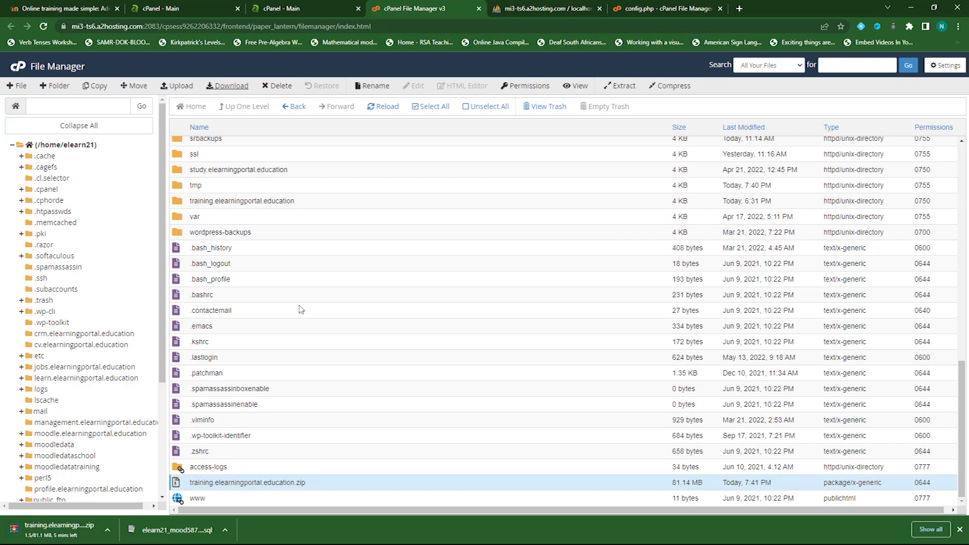
scroll(289, 313, "up", 1)
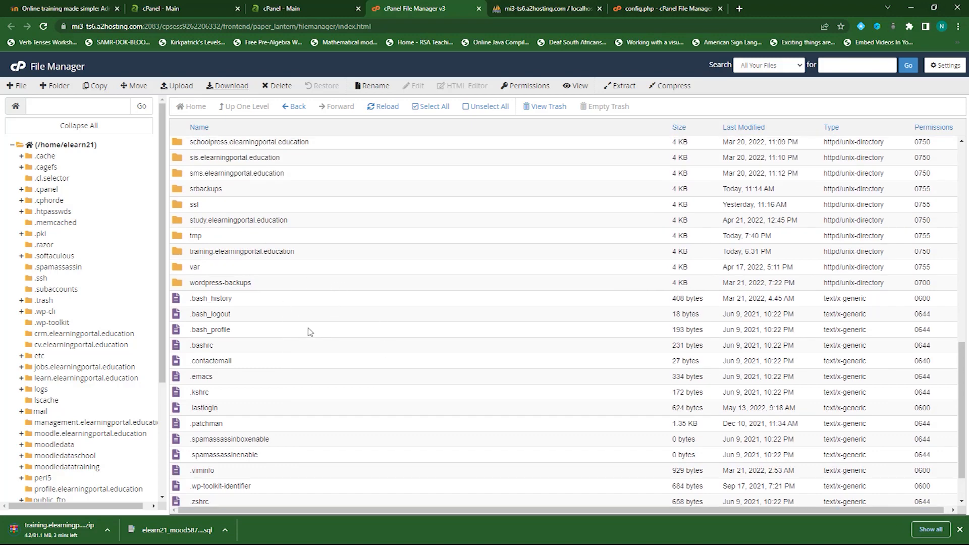
scroll(309, 331, "up", 1)
scroll(309, 331, "up", 3)
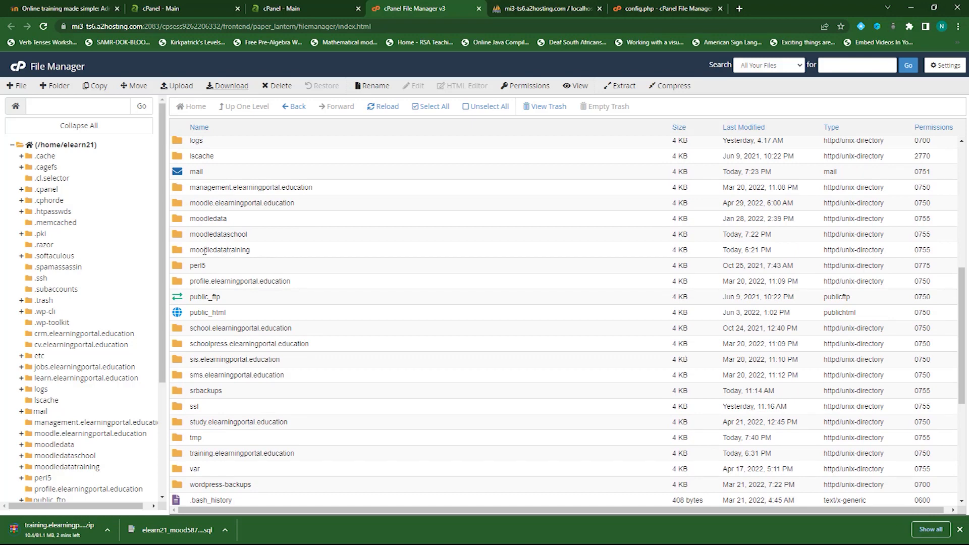
Compress moodledatatraining into moodledatatraining.zip (36.14 MB) using Zip Archive
left_click(199, 249)
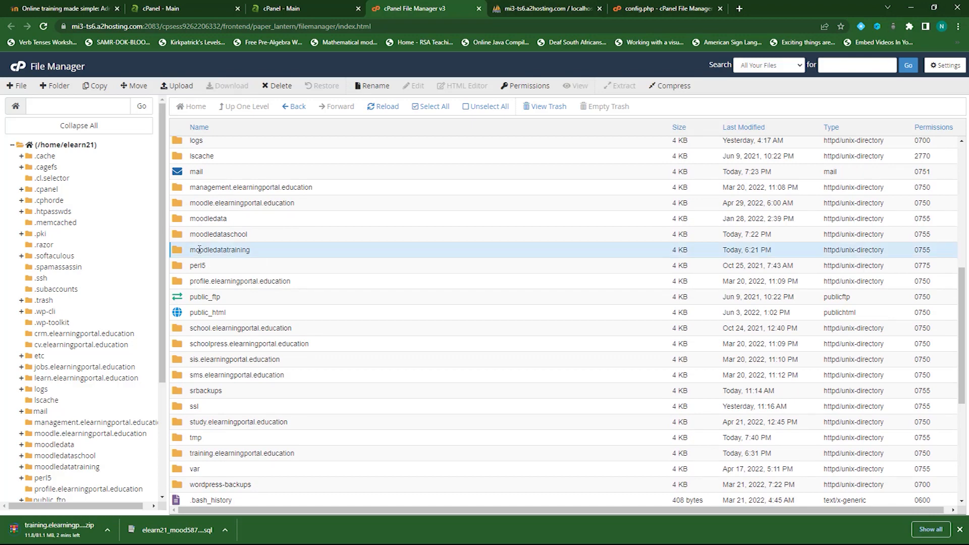
right_click(207, 250)
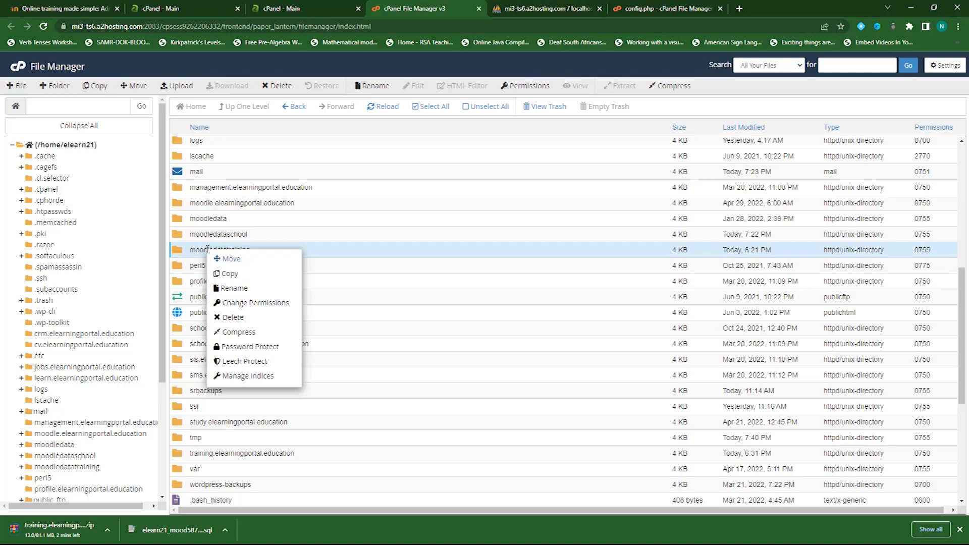
left_click(239, 332)
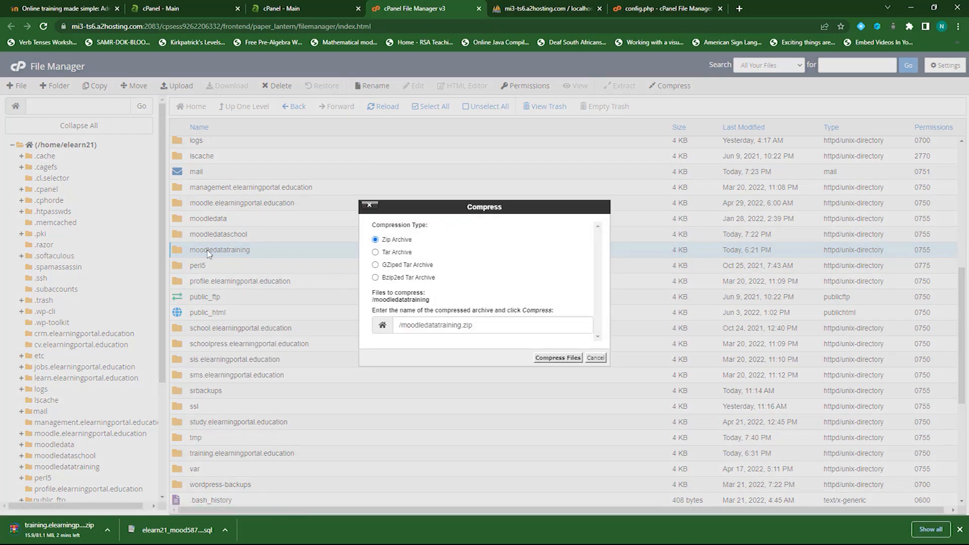
left_click(557, 358)
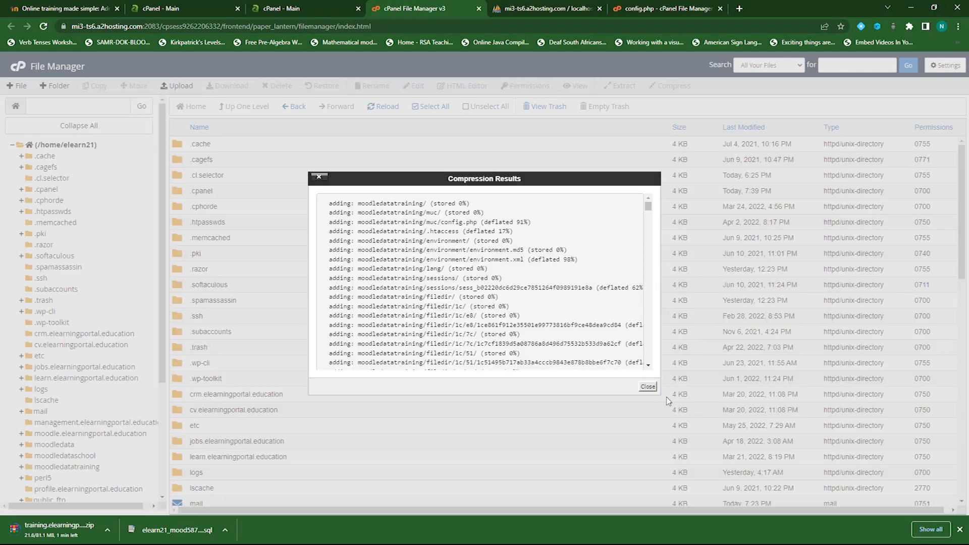
left_click(648, 386)
scroll(225, 282, "down", 9)
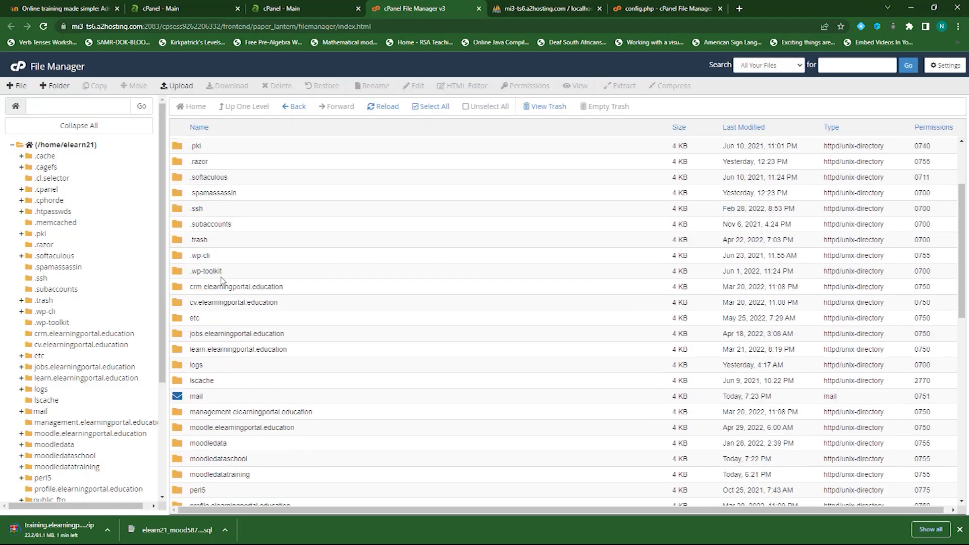
scroll(221, 281, "down", 3)
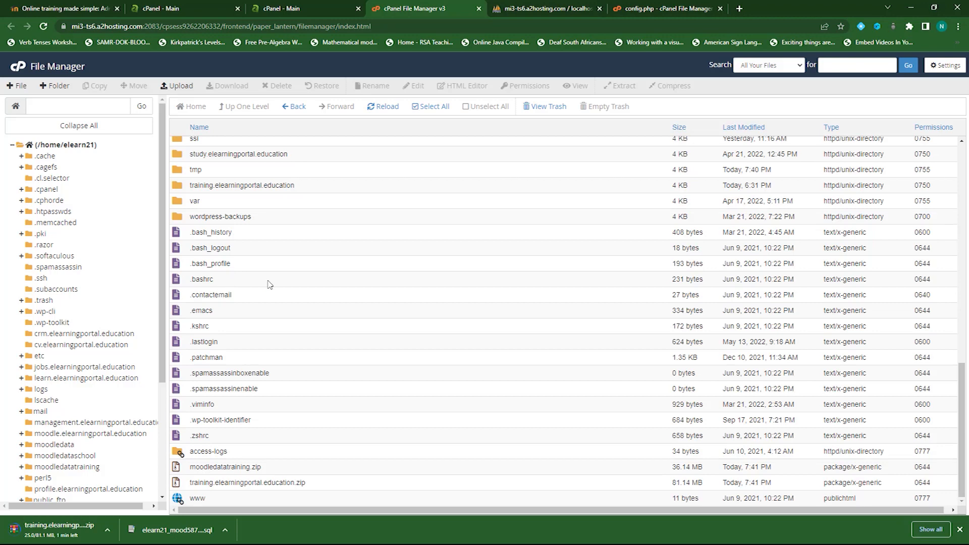
left_click(219, 467)
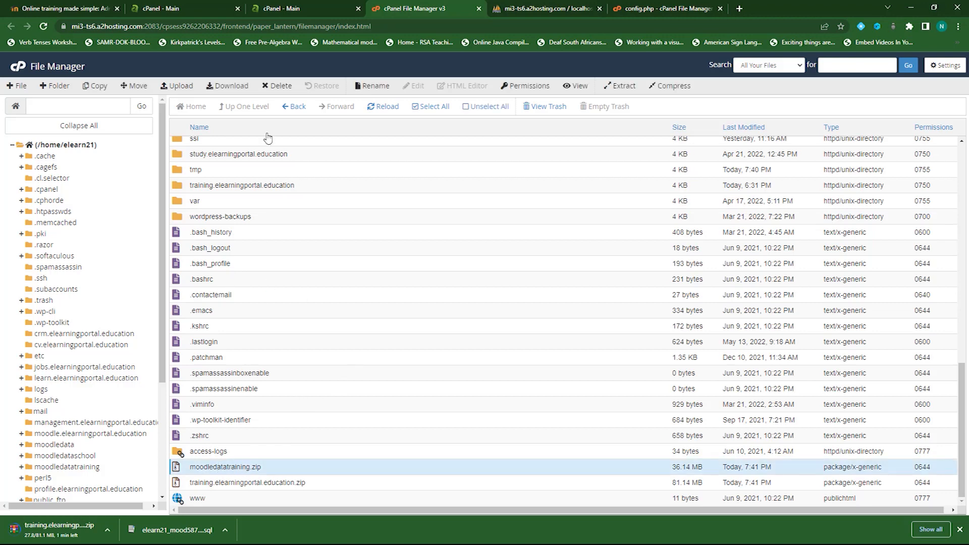
Download moodledatatraining.zip, then return to the cPanel home page
left_click(227, 86)
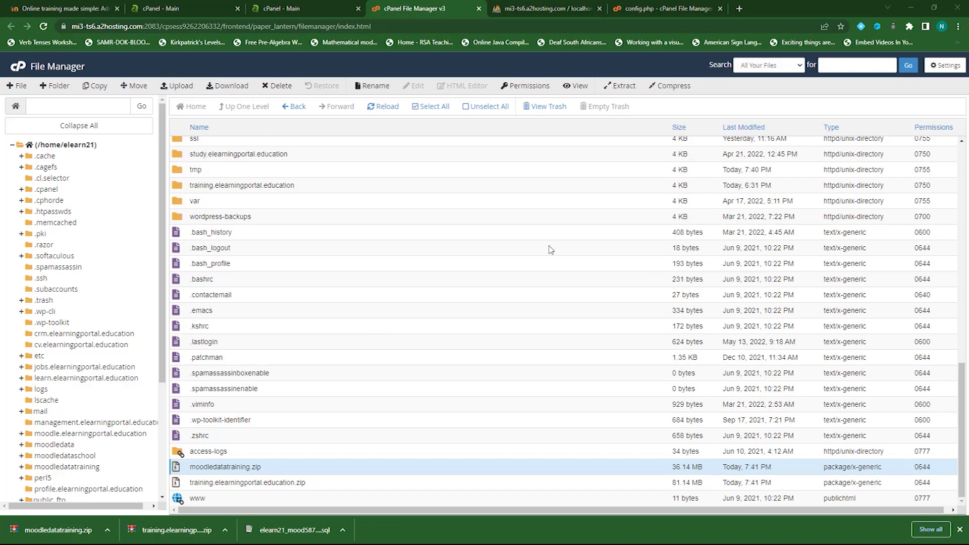
left_click(320, 8)
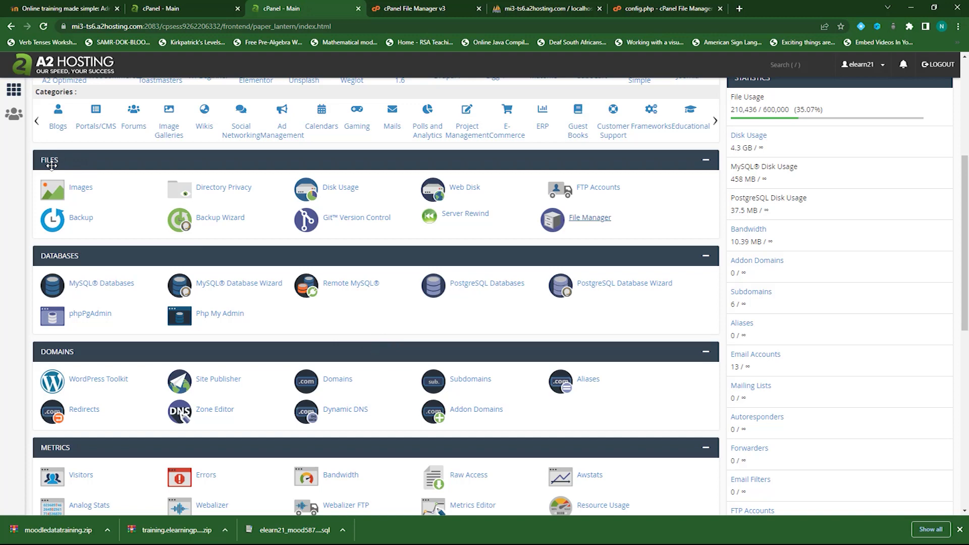
Look through Backup Wizard, then review Backup page's MySQL backups such as elearn21_mood587
left_click(217, 222)
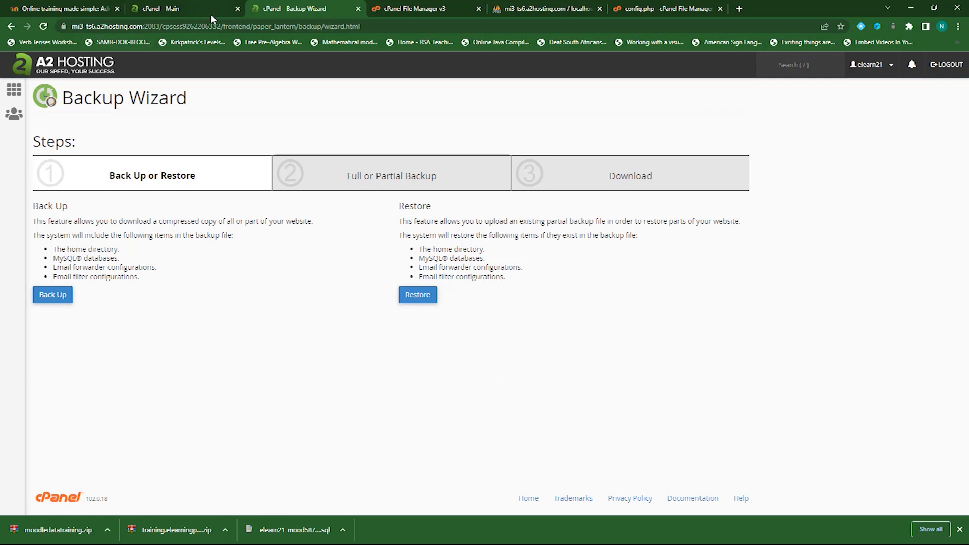
left_click(15, 89)
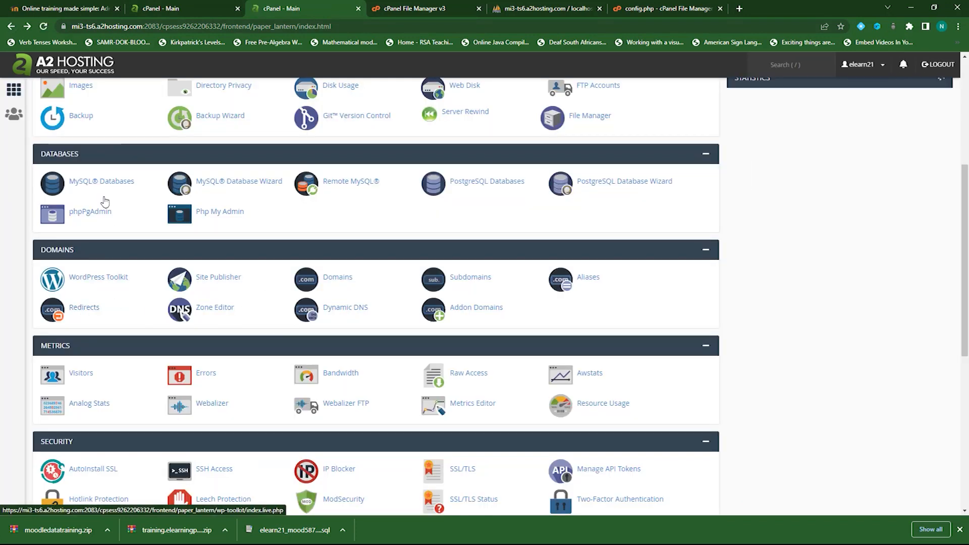
scroll(86, 134, "up", 2)
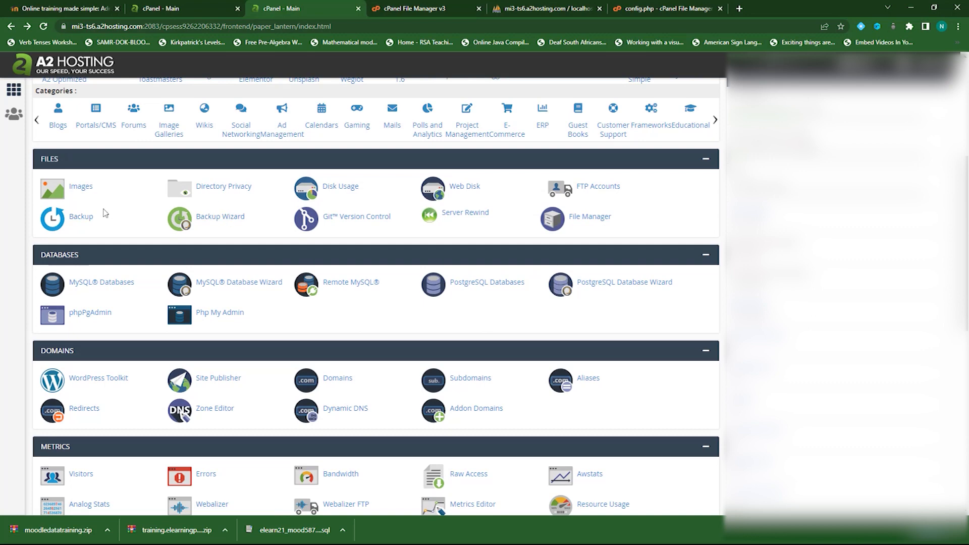
left_click(76, 219)
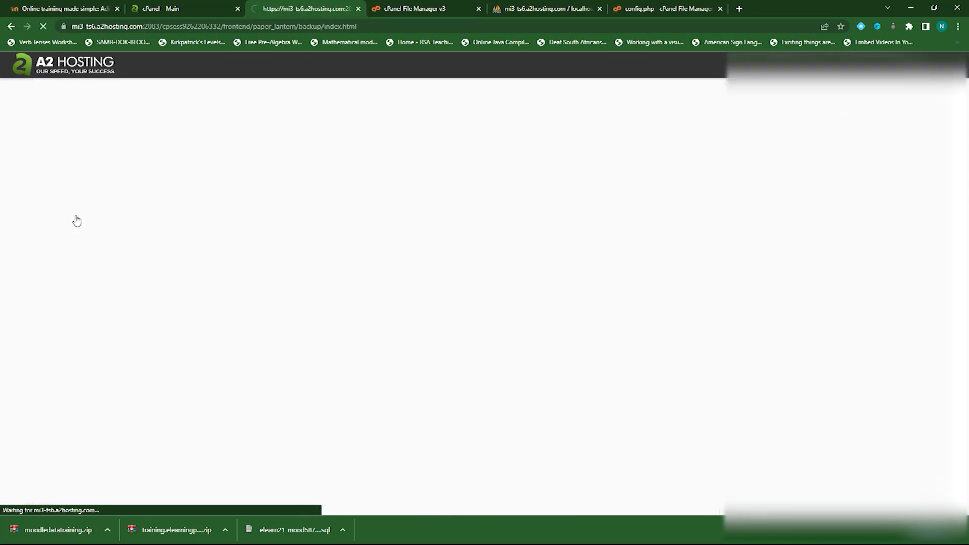
scroll(267, 314, "down", 5)
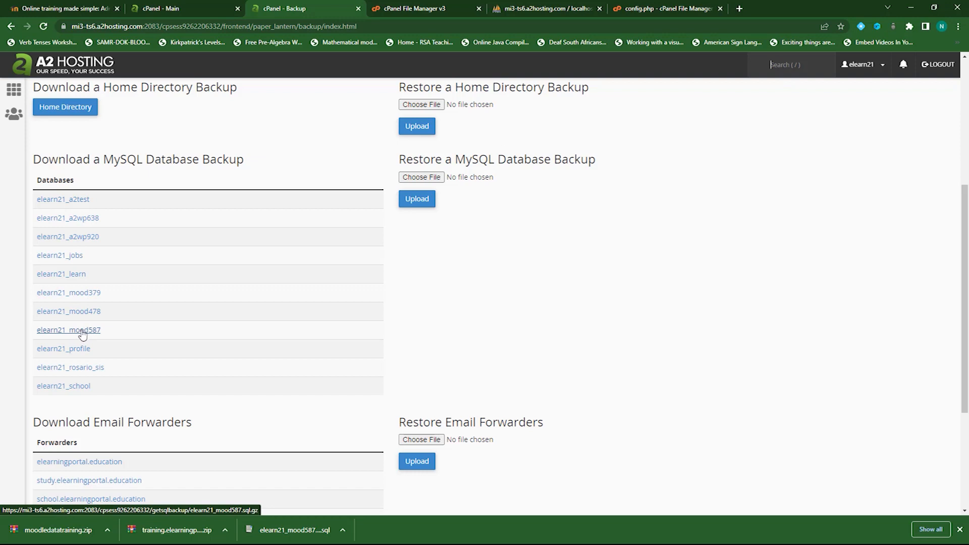
scroll(82, 335, "up", 5)
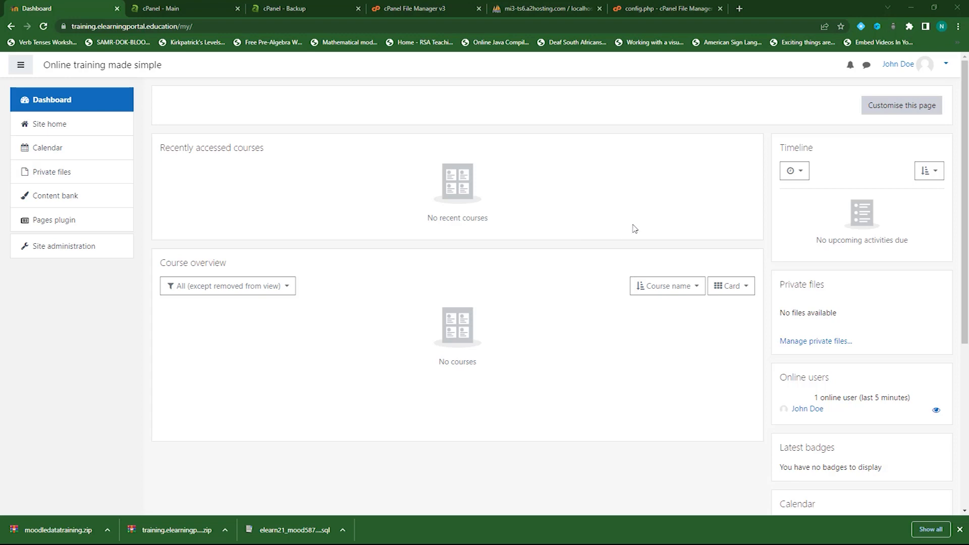
Open Site administration > Server > Update notifications settings
left_click(74, 250)
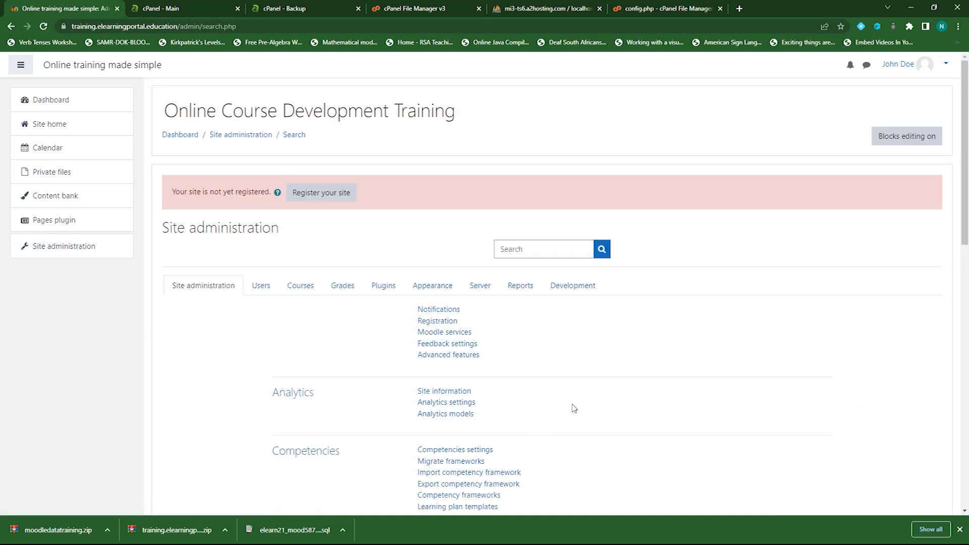
left_click(480, 288)
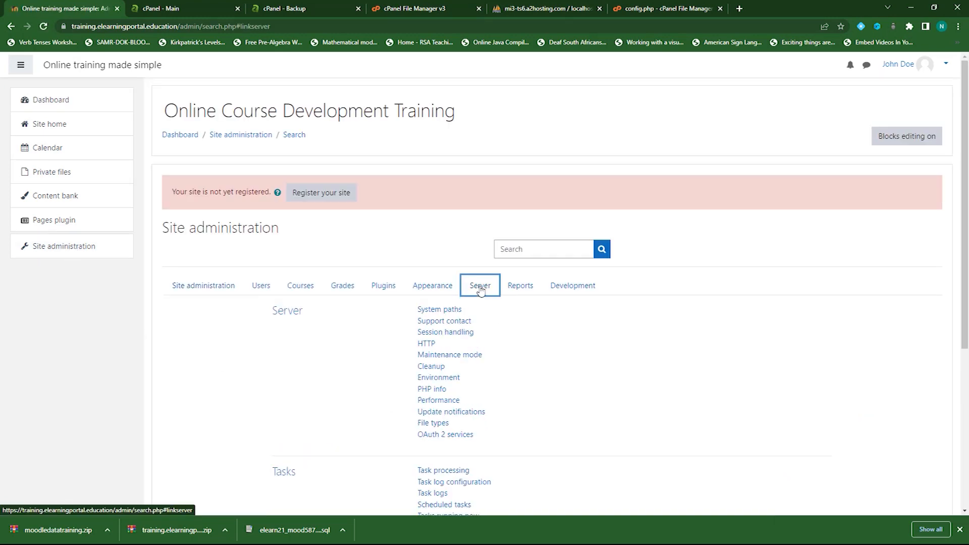
left_click(465, 416)
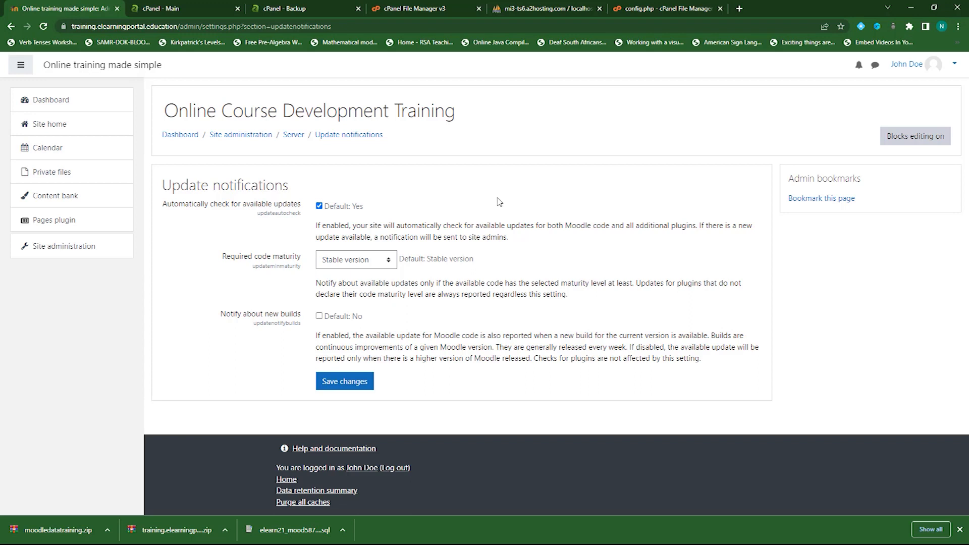
Open Site administration > Plugins > Plugins overview, listing 430 installed plugins
left_click(241, 135)
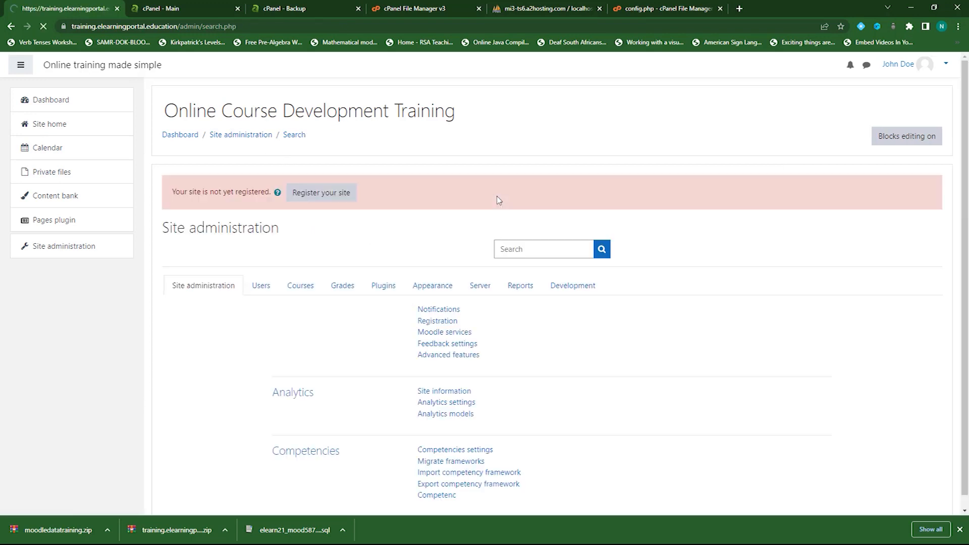
left_click(383, 286)
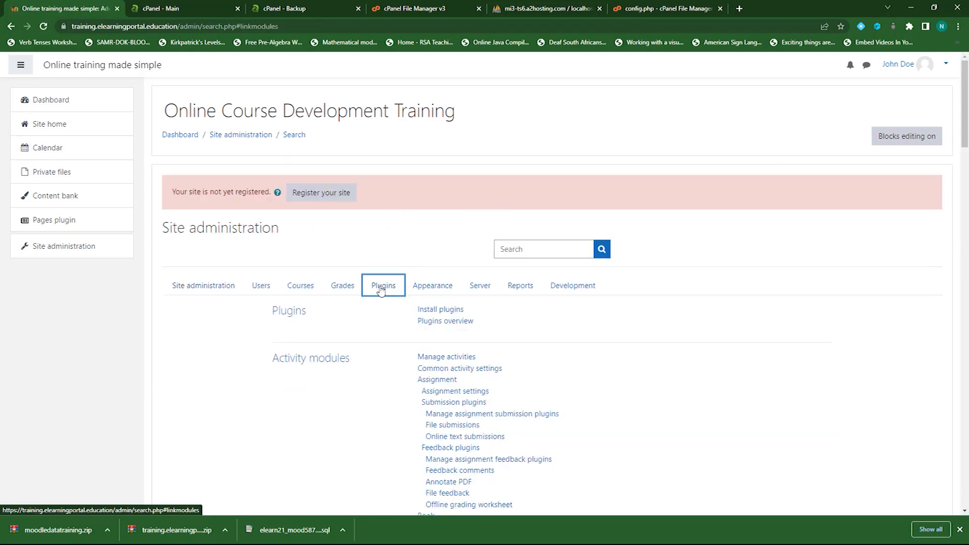
left_click(451, 322)
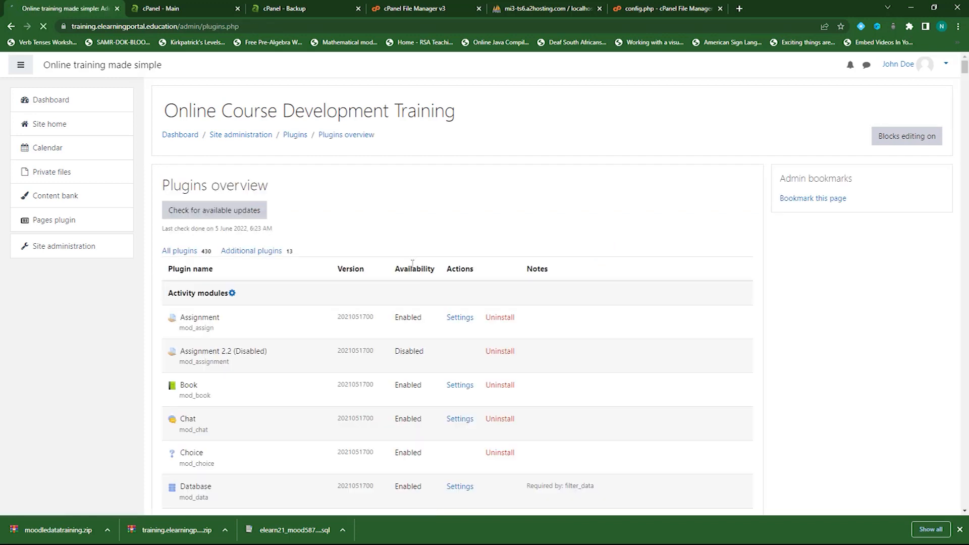
Filter the plugins overview to the 13 additional plugins, review them, then return to Site administration
left_click(266, 258)
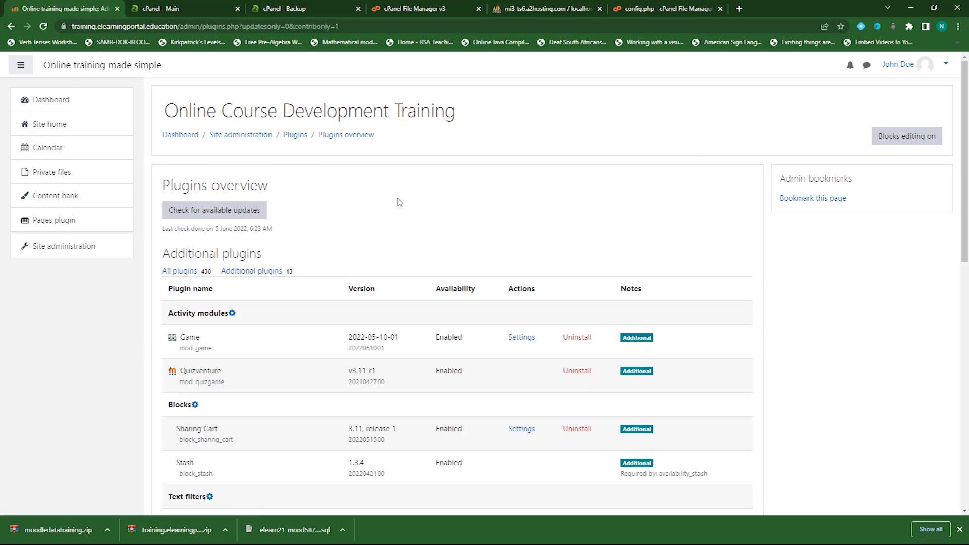
scroll(399, 202, "down", 7)
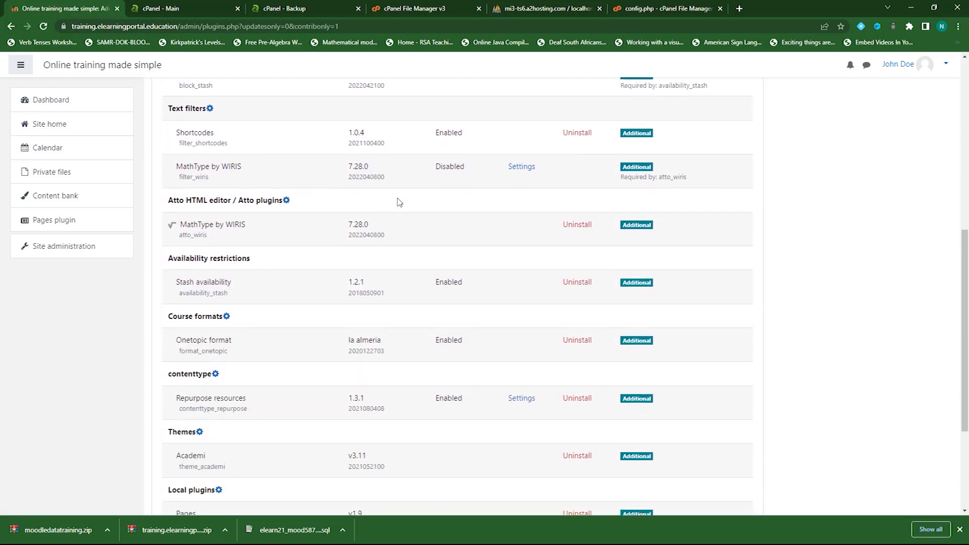
scroll(398, 202, "down", 4)
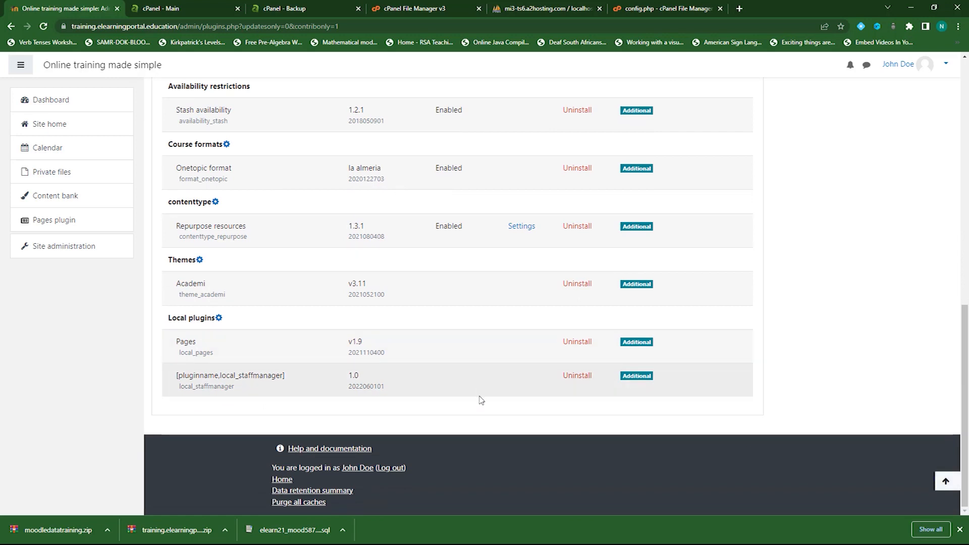
scroll(475, 404, "up", 2)
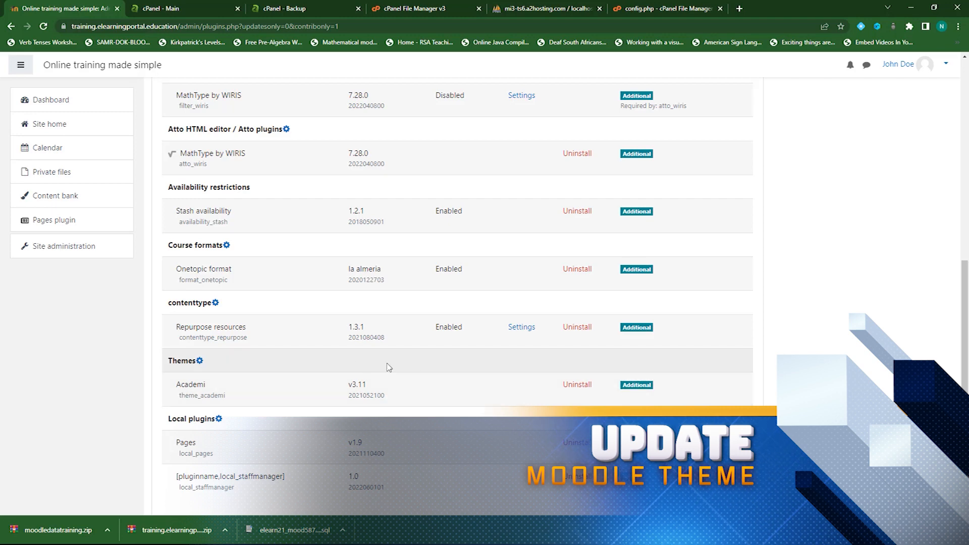
scroll(416, 371, "up", 6)
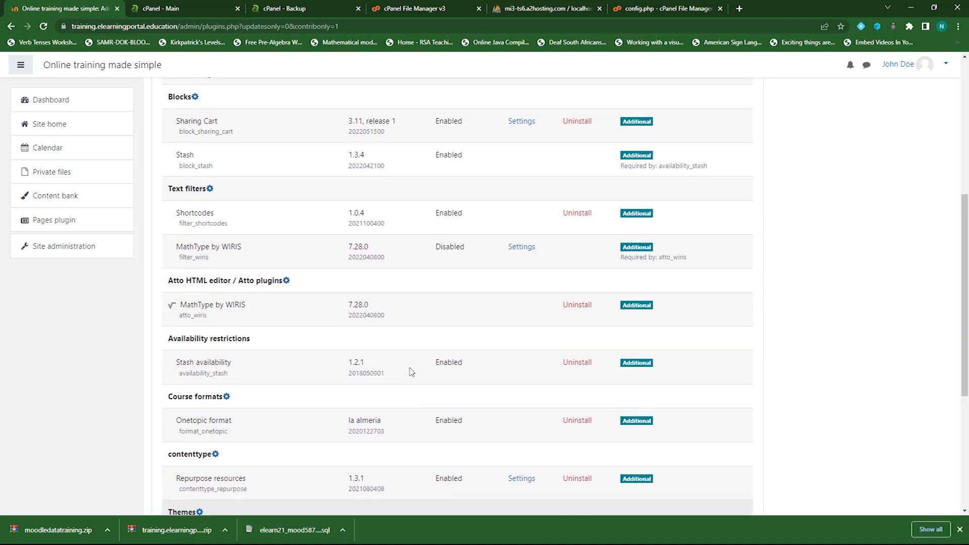
scroll(412, 373, "up", 3)
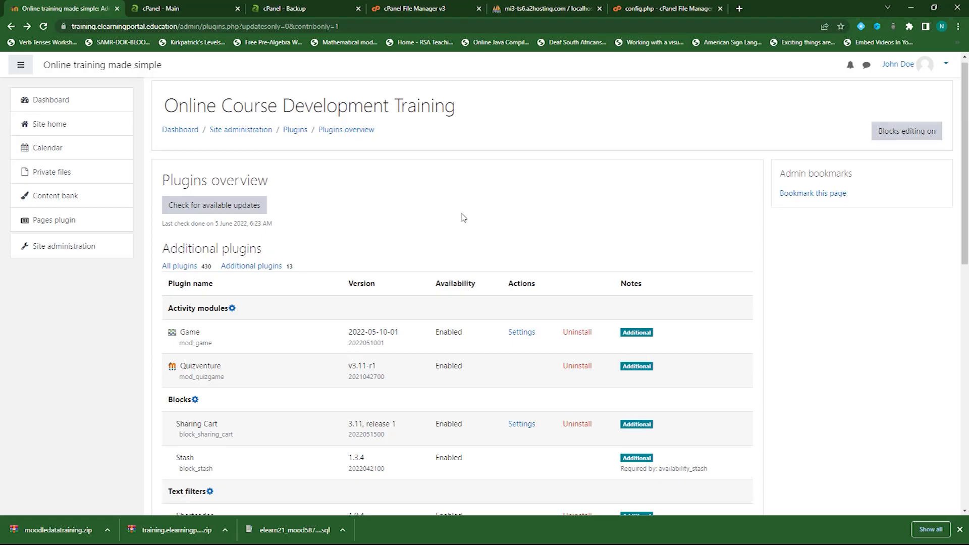
left_click(243, 132)
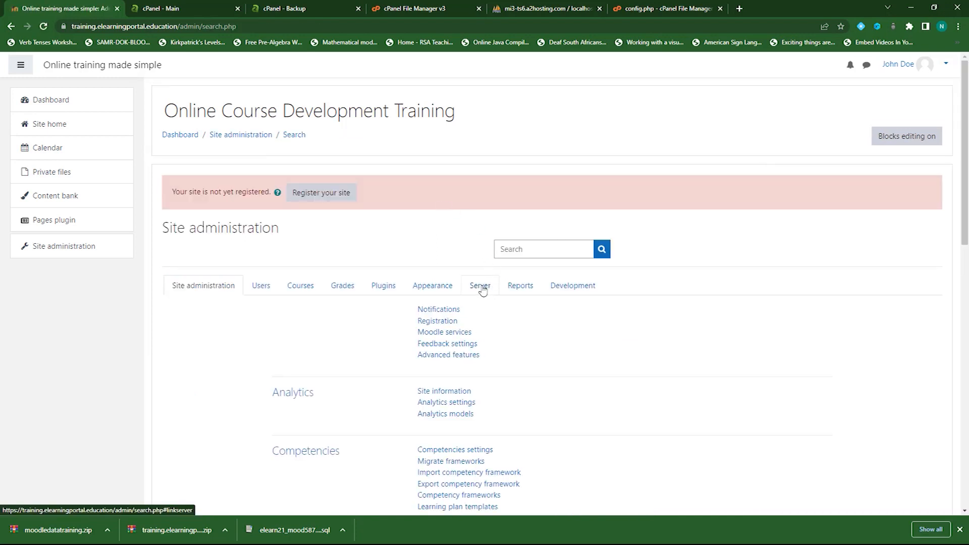
Enable maintenance mode with the message 'This site is currently being upgraded. Please try again later!' and save
left_click(481, 286)
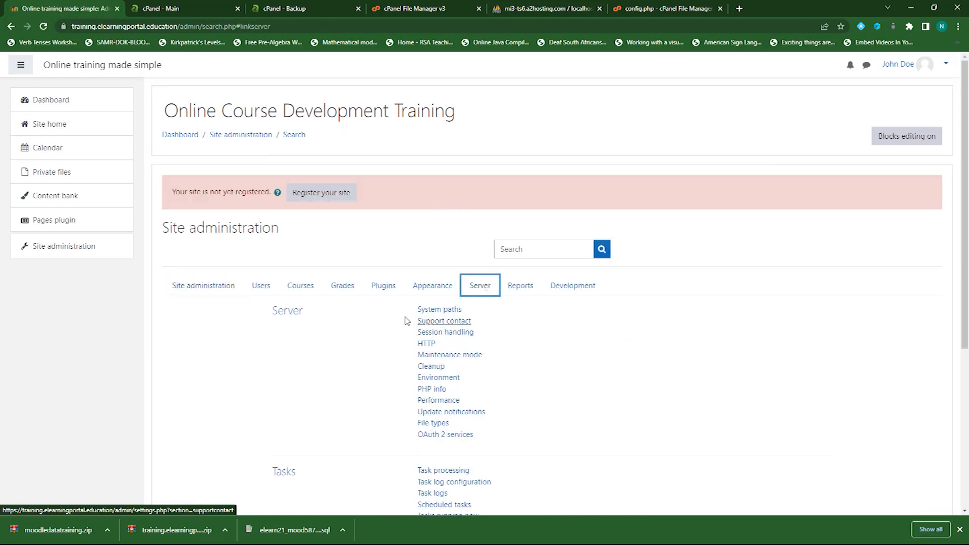
left_click(468, 357)
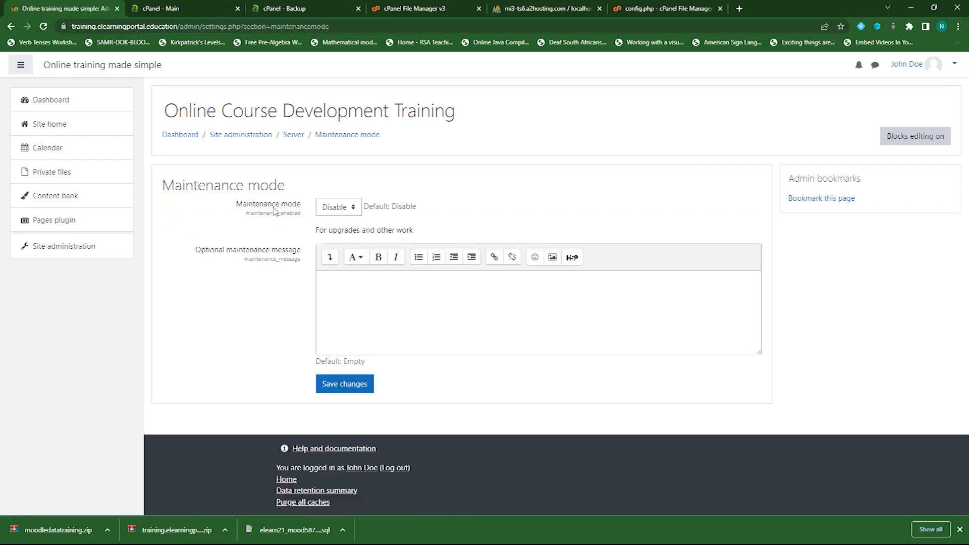
left_click(353, 209)
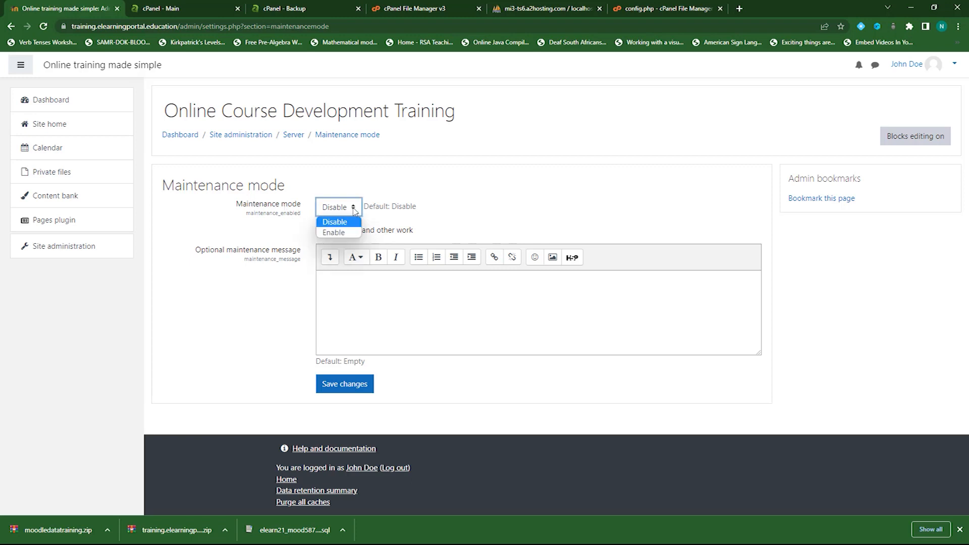
left_click(335, 233)
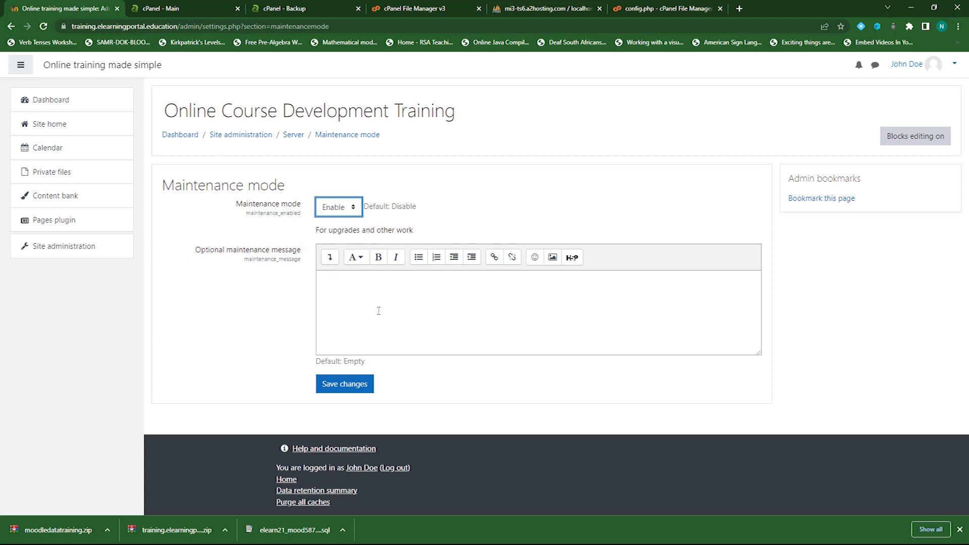
left_click(354, 299)
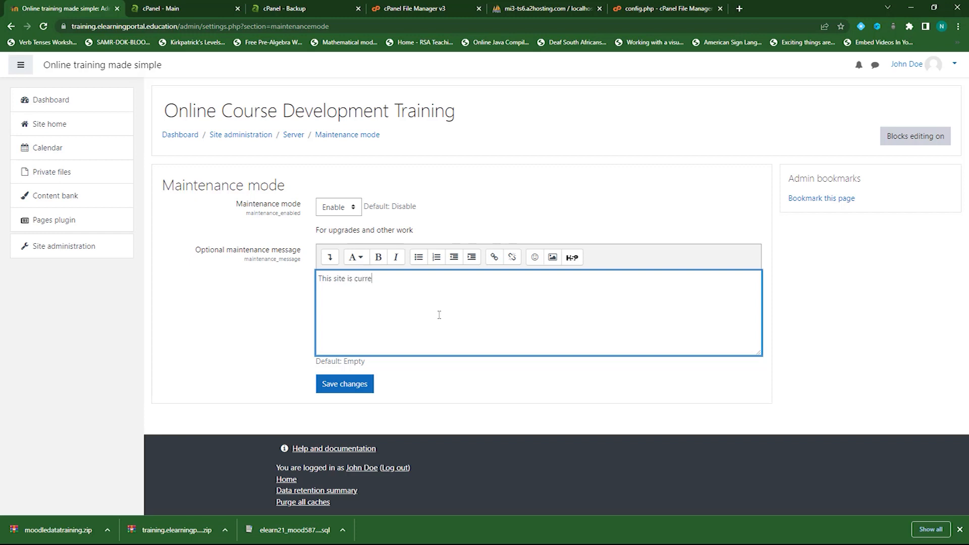
type("luy")
type("y")
type(" bein")
type("g upgaded.  Please try aga")
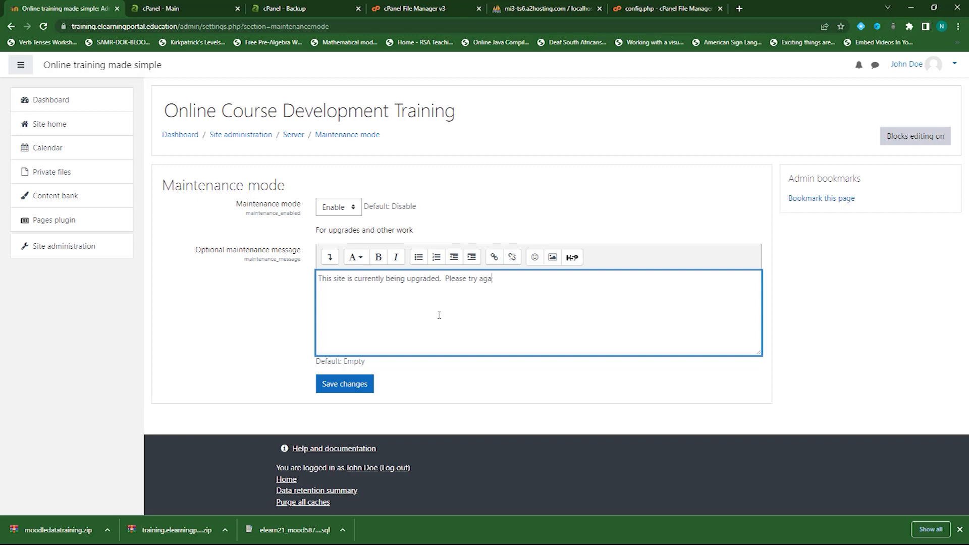
type("later!")
left_click(350, 387)
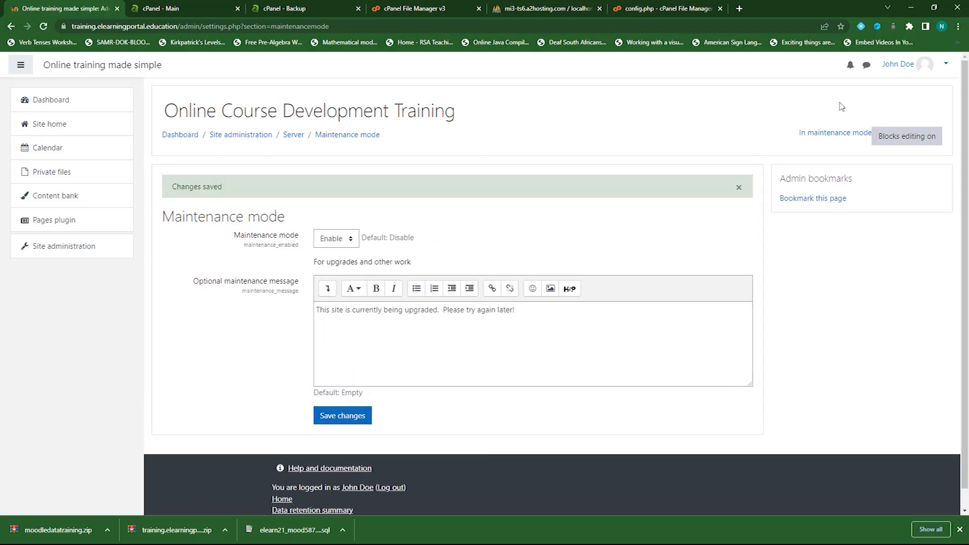
left_click(946, 67)
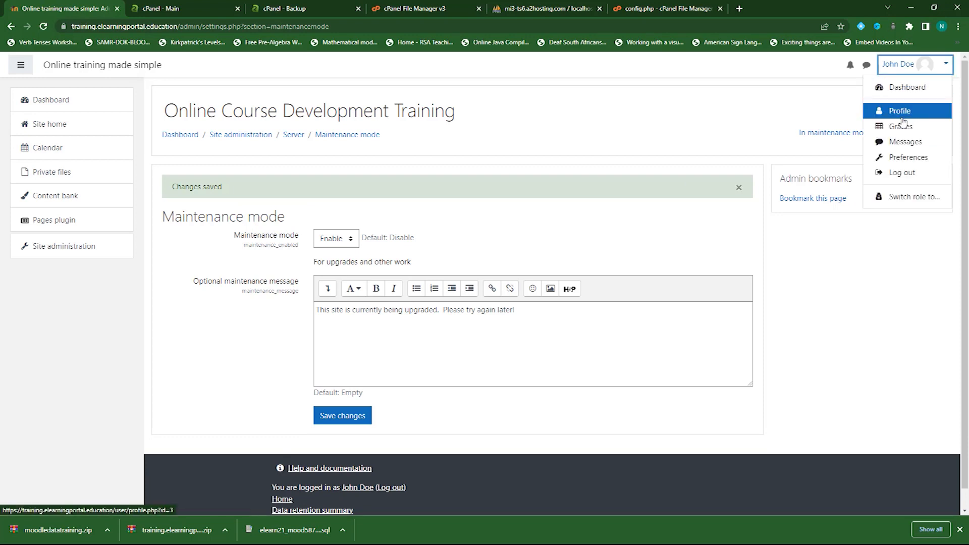
Log out and go to the site's /login/ page to see the maintenance notice
left_click(903, 172)
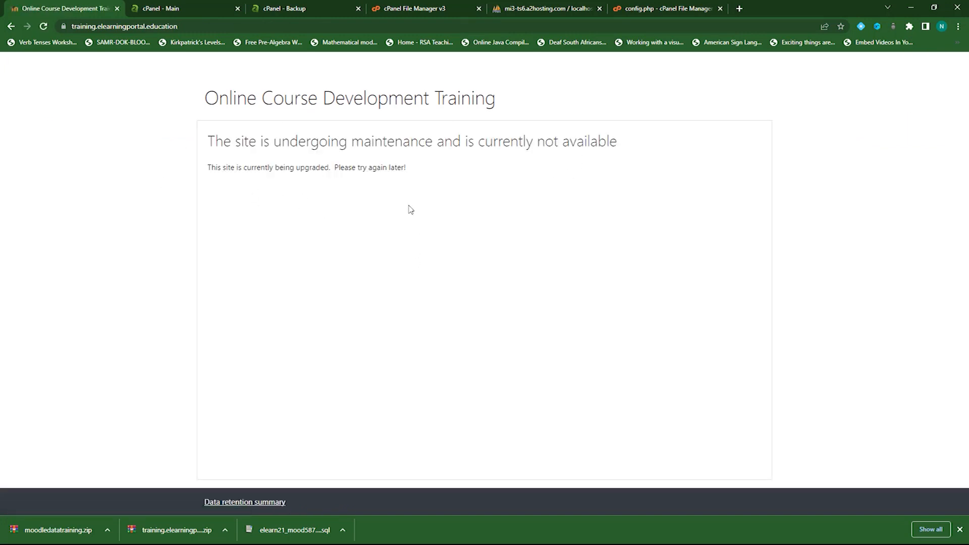
left_click(206, 27)
left_click(224, 28)
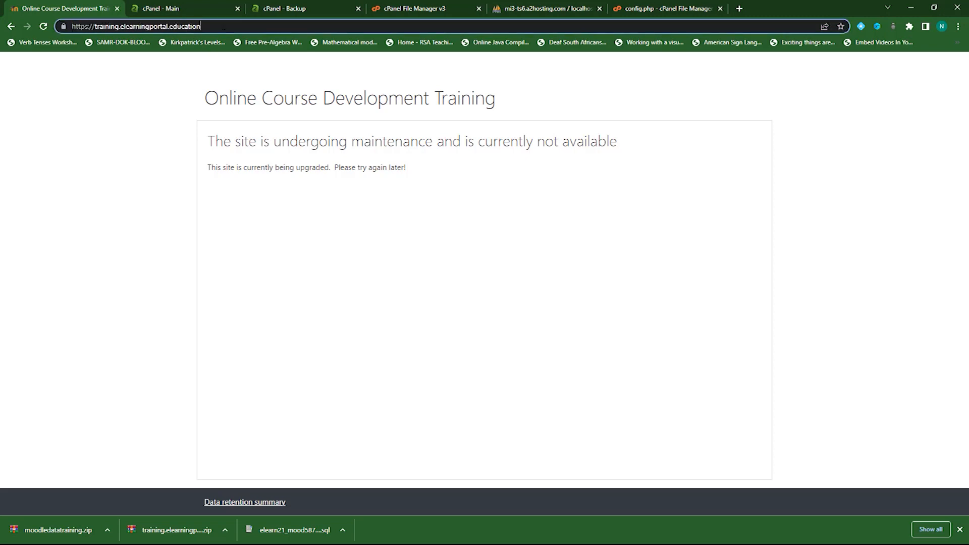
type("/l")
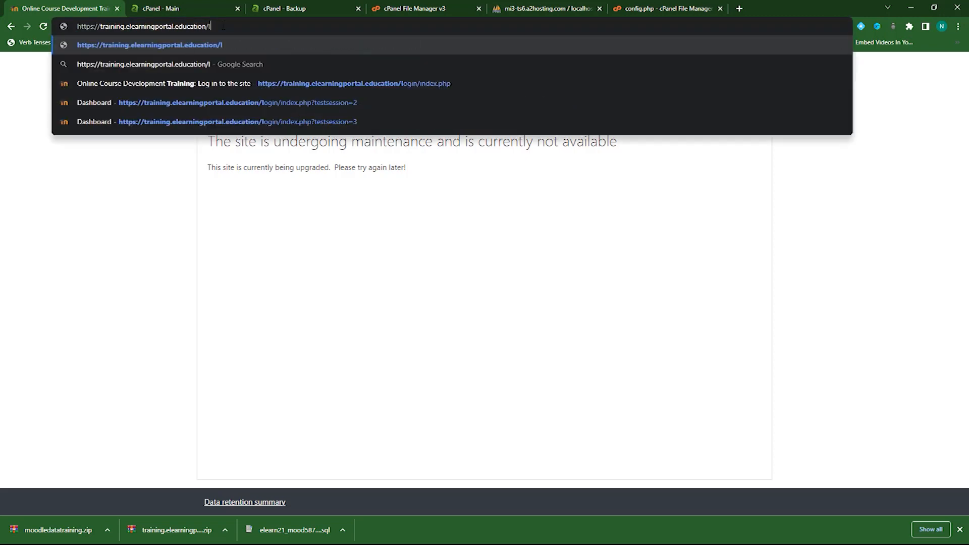
type("ogin/")
key("Return")
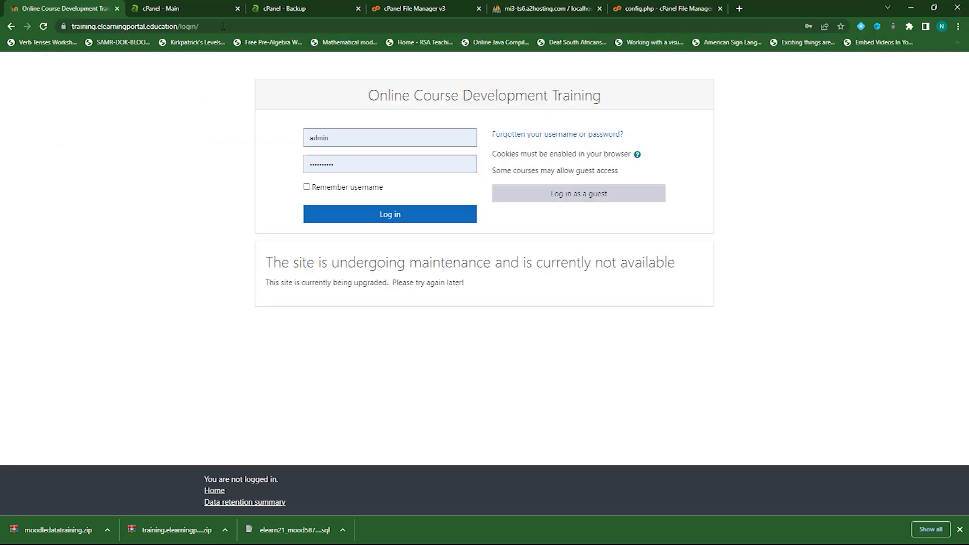
Replace the autofilled credentials with a different username and password and log in
left_click_drag(369, 141, 276, 144)
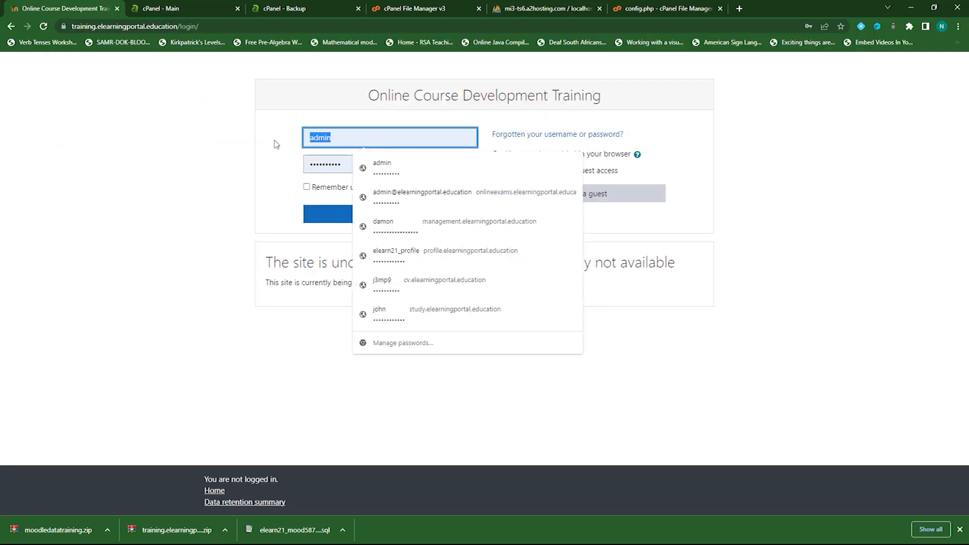
type("john")
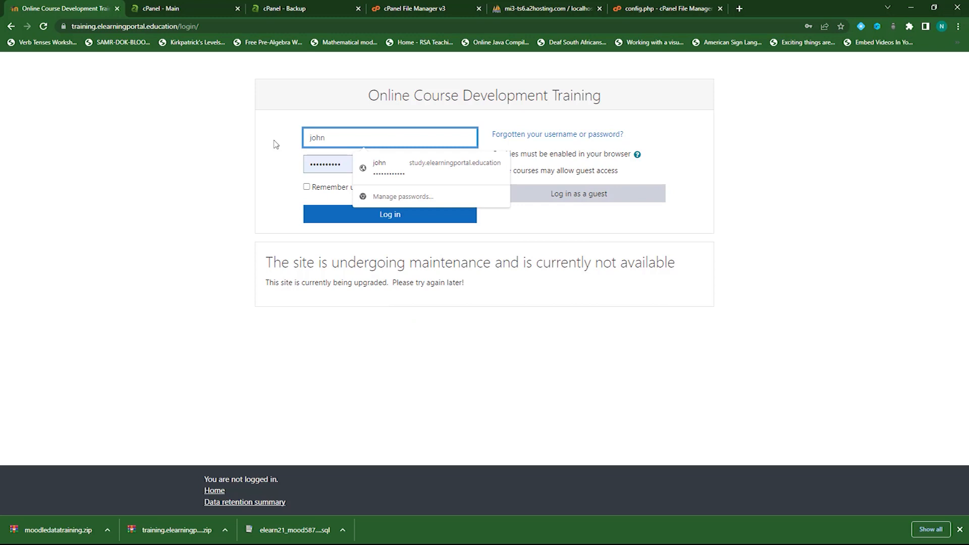
key("Tab")
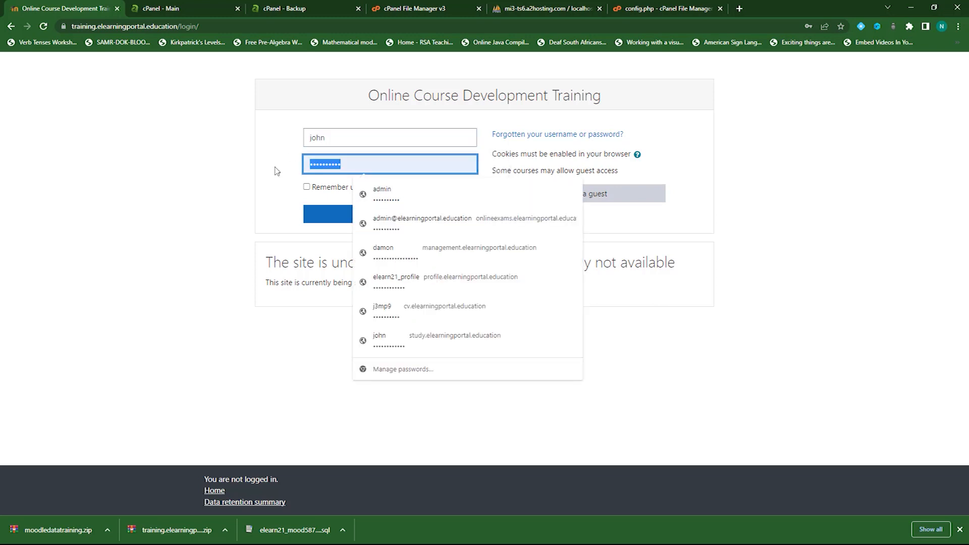
type("p")
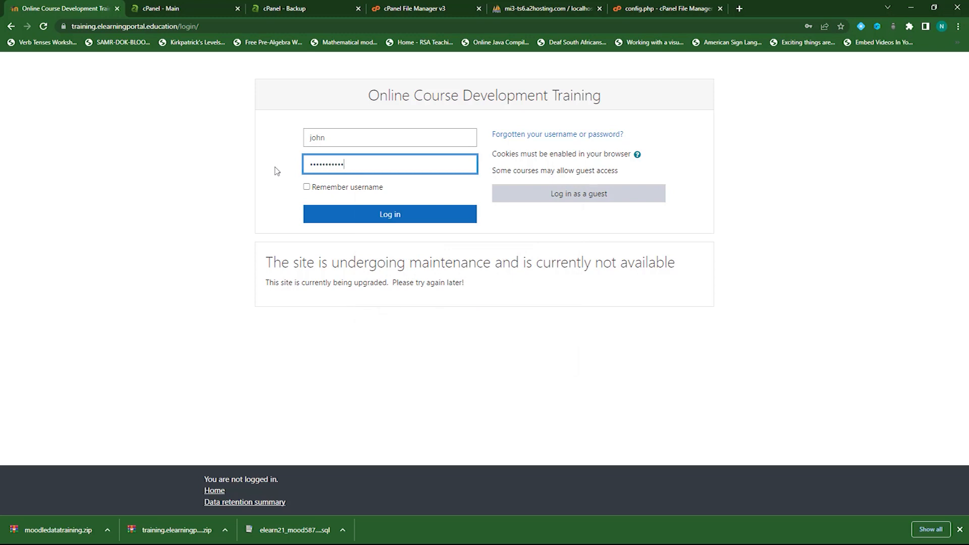
left_click(404, 212)
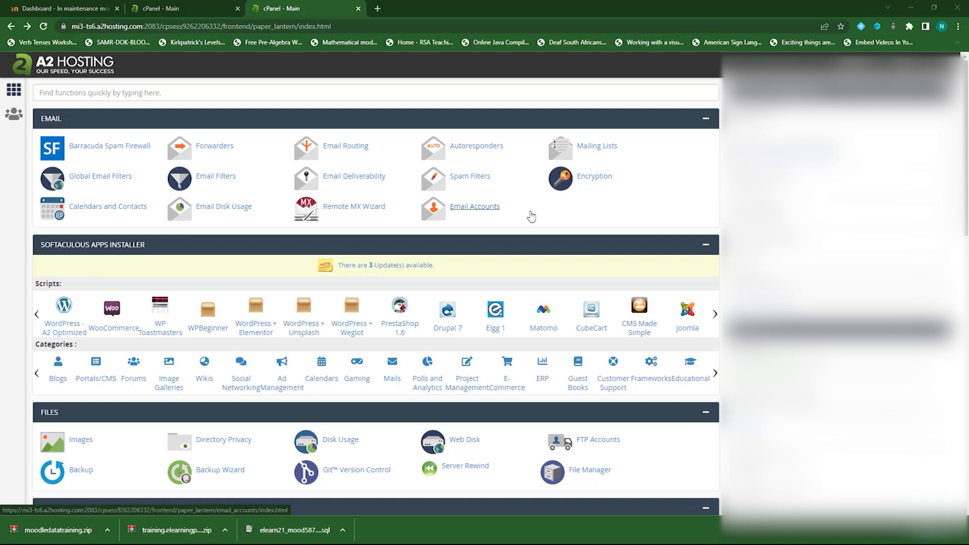
Scroll to the Software section and launch Softaculous Apps Installer
scroll(531, 216, "down", 9)
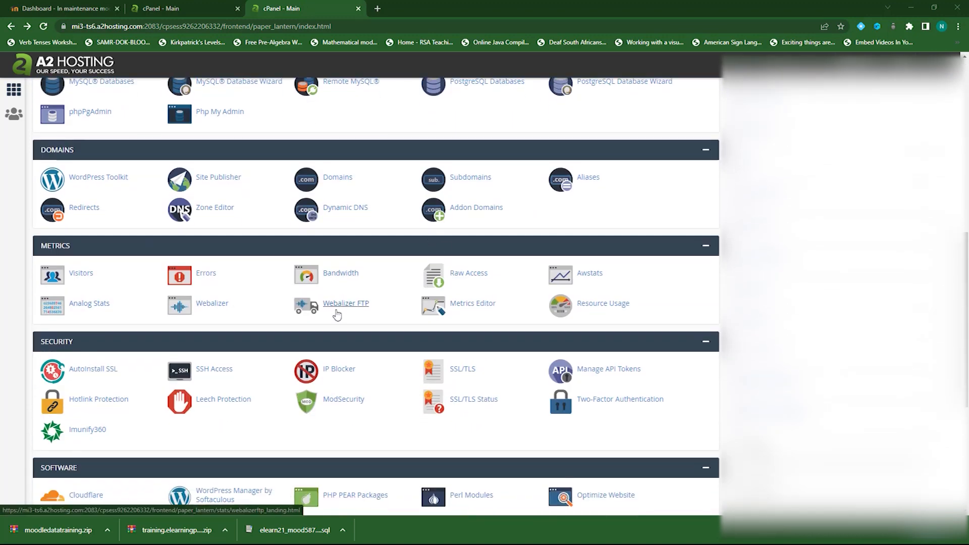
scroll(347, 310, "down", 3)
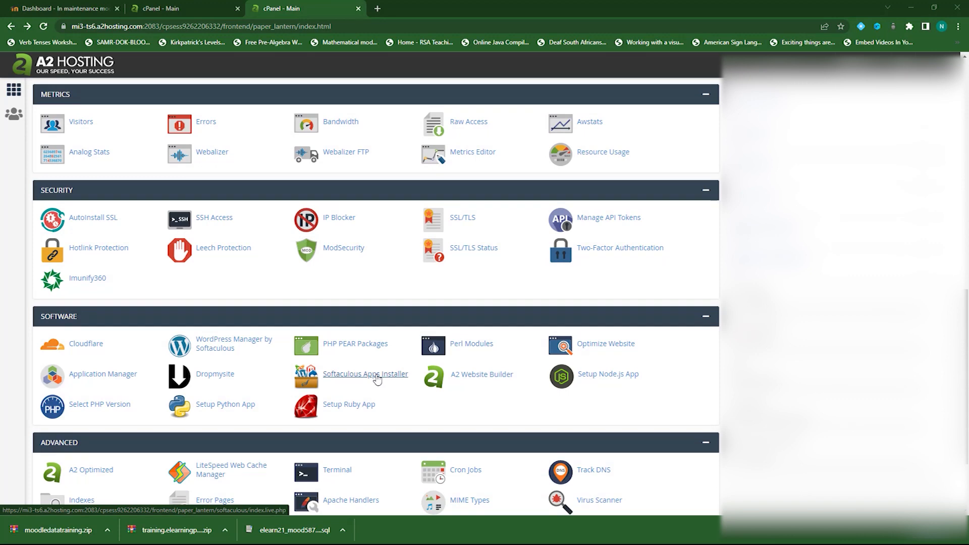
left_click(377, 379)
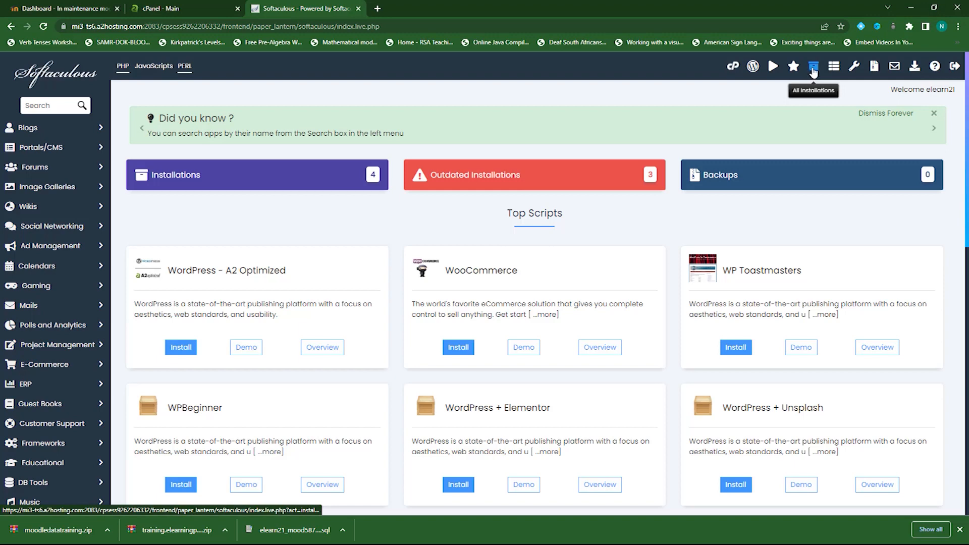
List all installations and start upgrading the training.elearningportal.education Moodle install
left_click(814, 71)
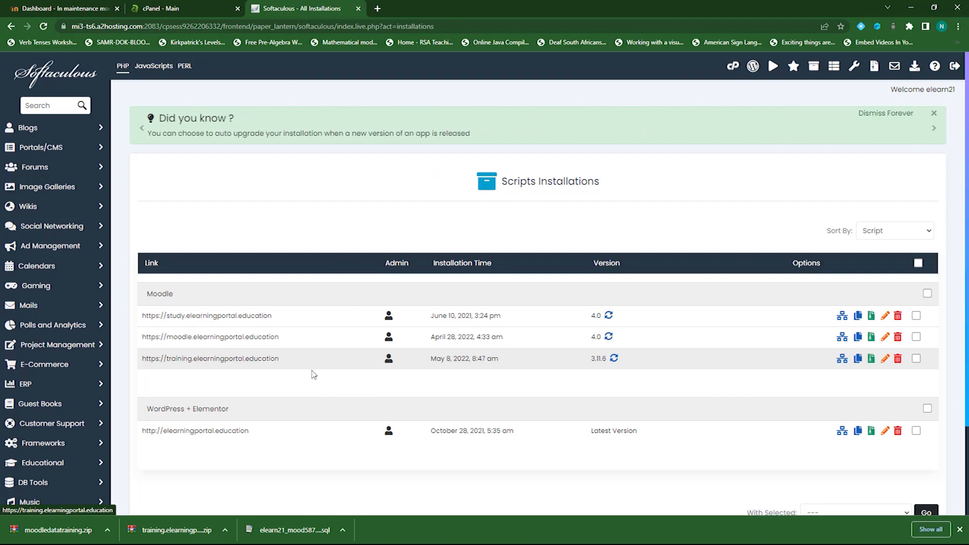
left_click(614, 358)
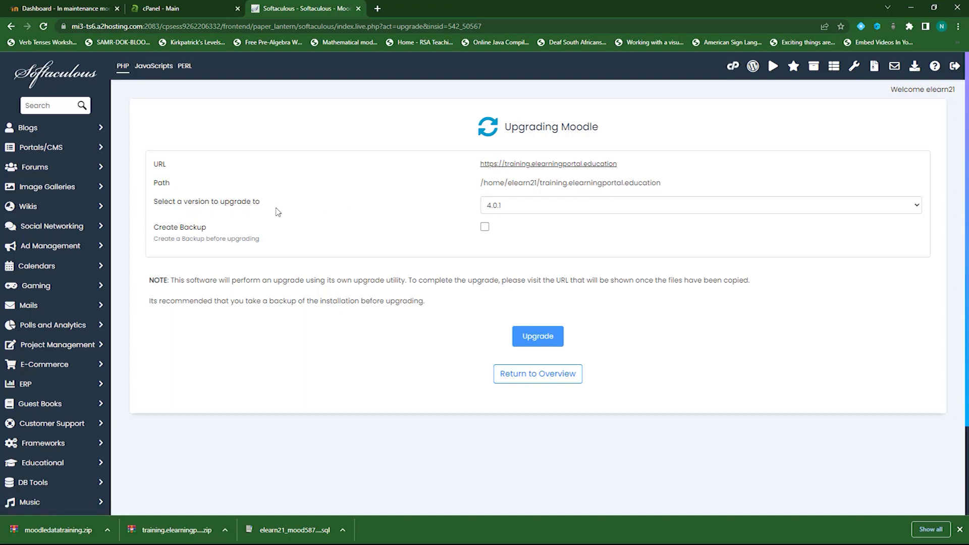
Submit the upgrade to version 4.0.1 with Create Backup ticked and Full Backup (Default) selected
left_click(540, 210)
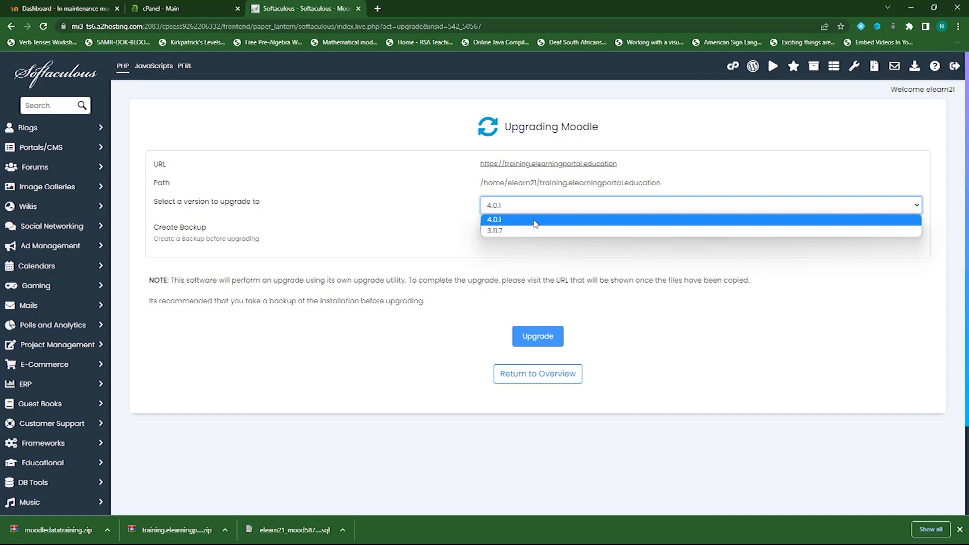
left_click(536, 223)
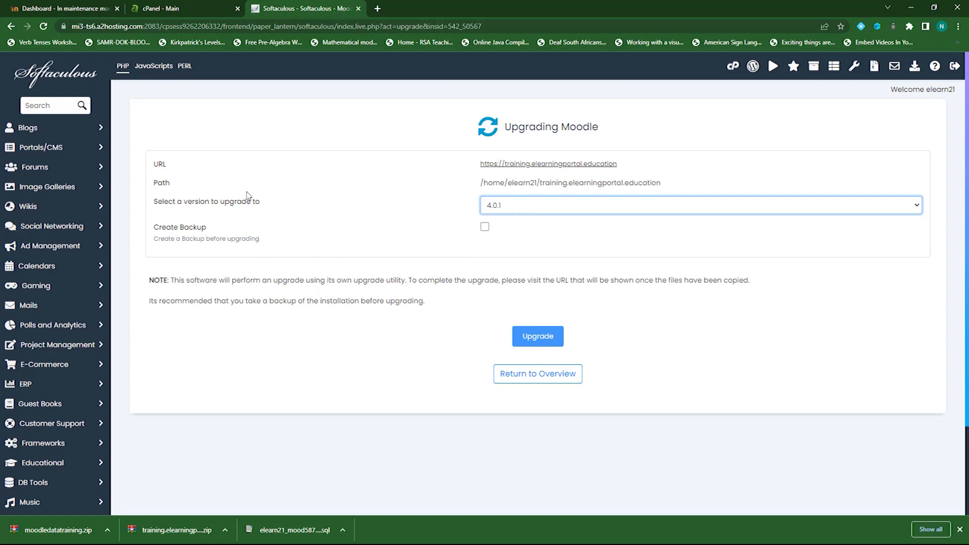
left_click(484, 228)
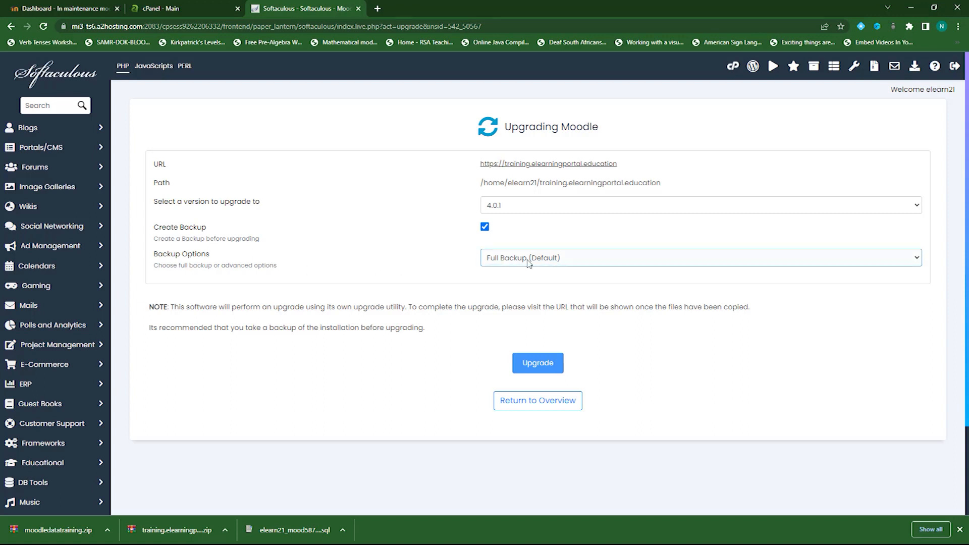
left_click(578, 261)
left_click(562, 275)
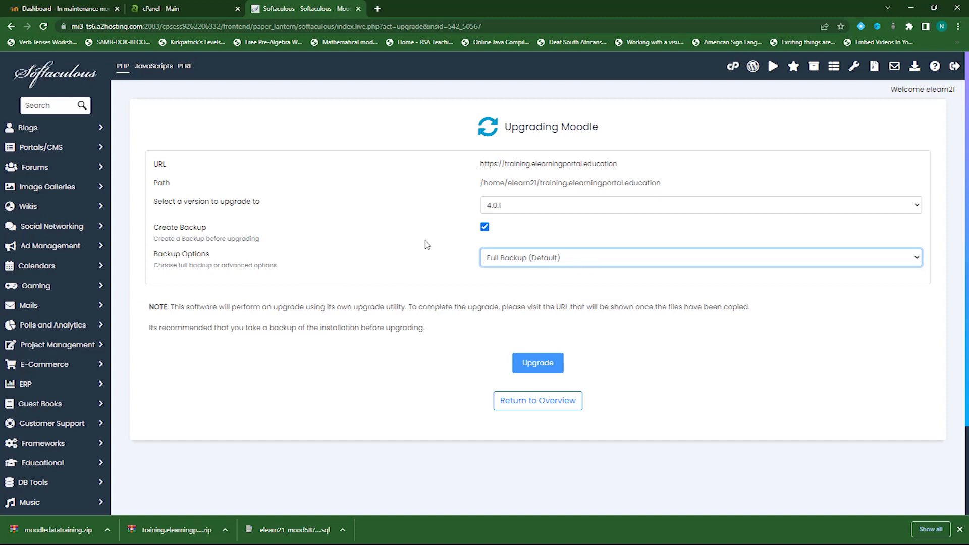
left_click(536, 368)
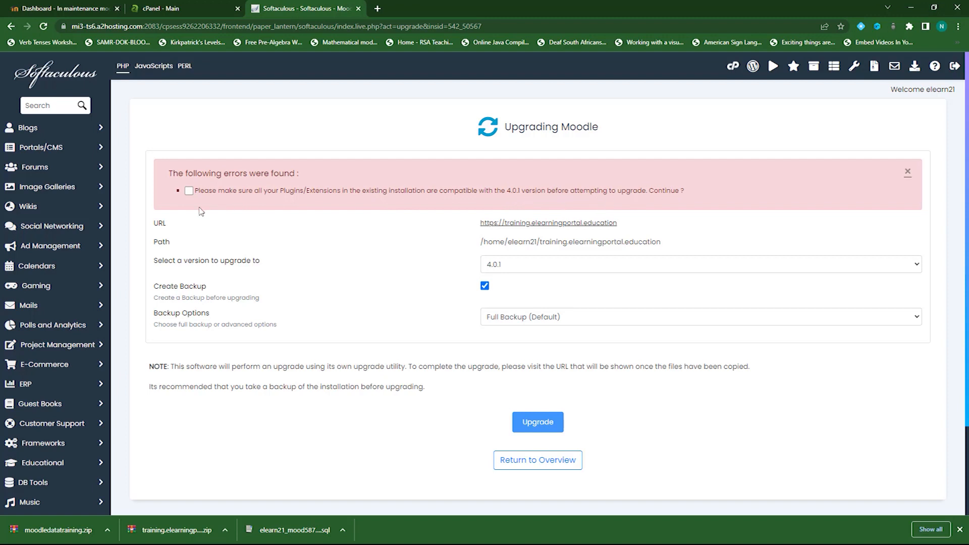
Confirm plugin compatibility, rerun the upgrade, dismiss the alert, and return to the Moodle Dashboard tab
left_click(189, 191)
left_click(539, 424)
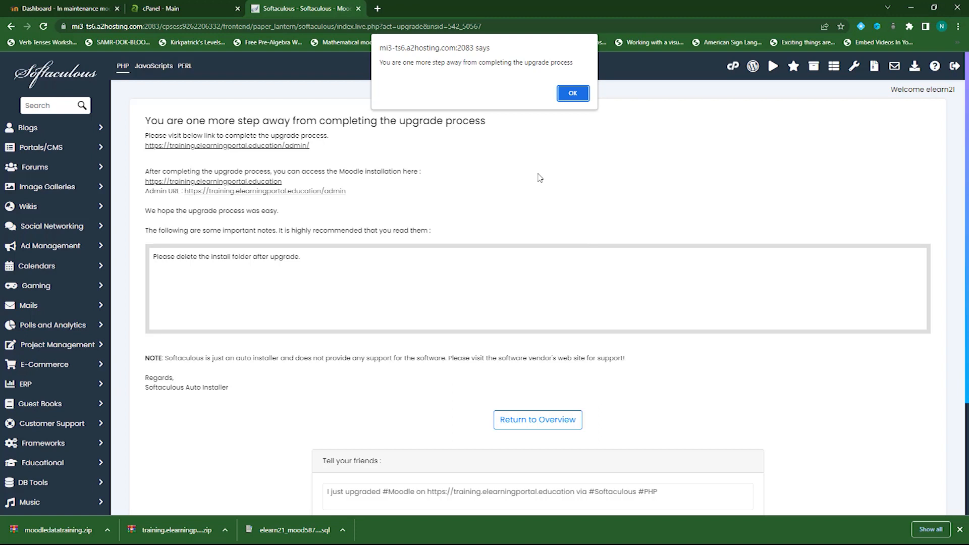
left_click(574, 95)
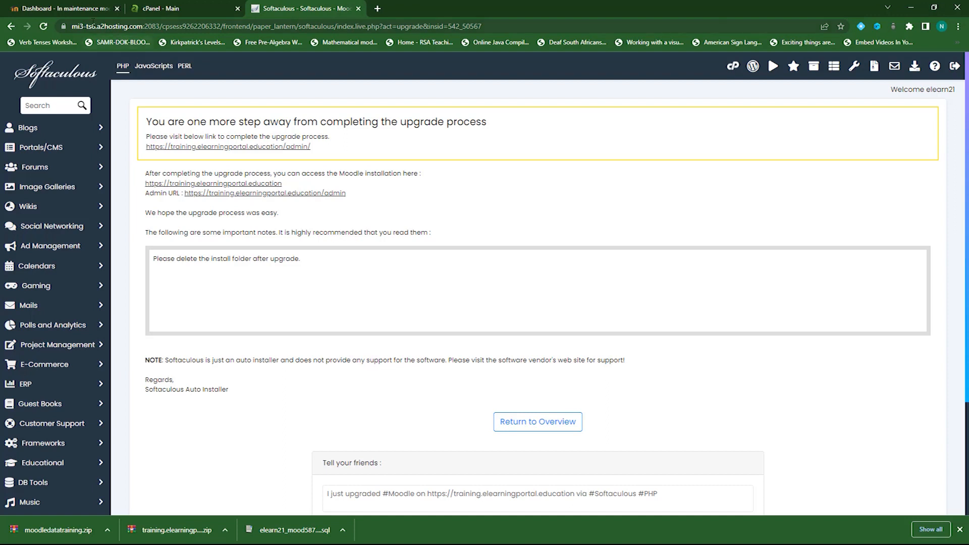
left_click(80, 10)
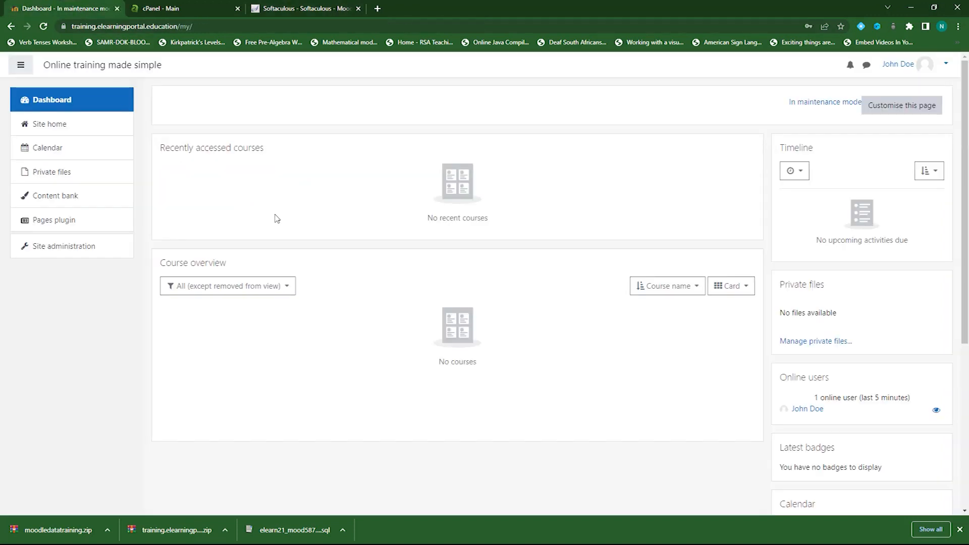
Open Site administration from the left navigation drawer to reach the upgrade key prompt
left_click(81, 249)
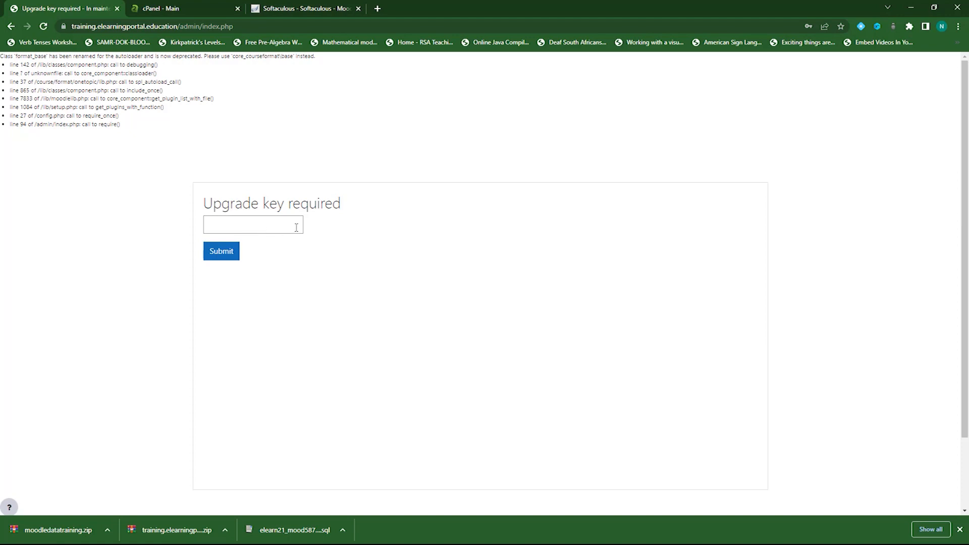
Enter and submit the upgrade key, declining Chrome's offer to save it
left_click(268, 227)
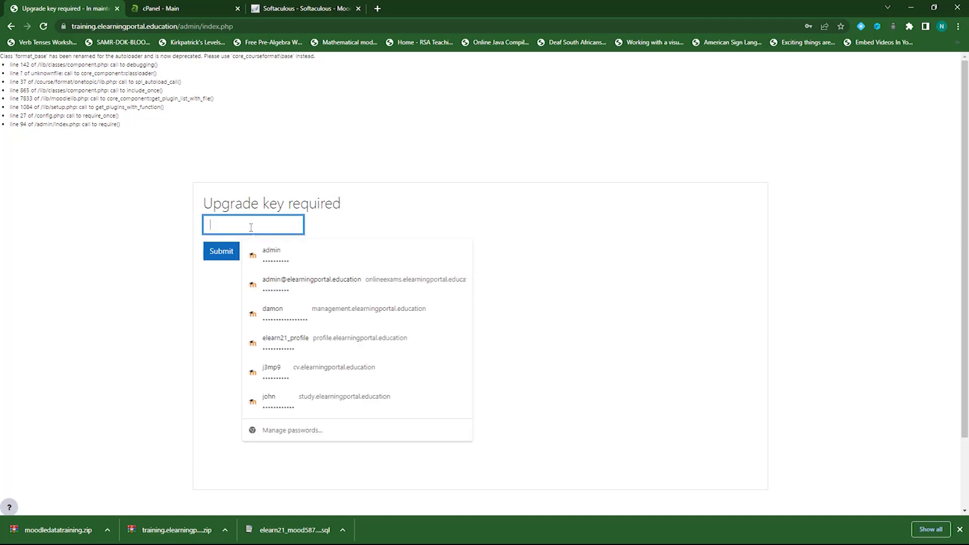
type("••••••••")
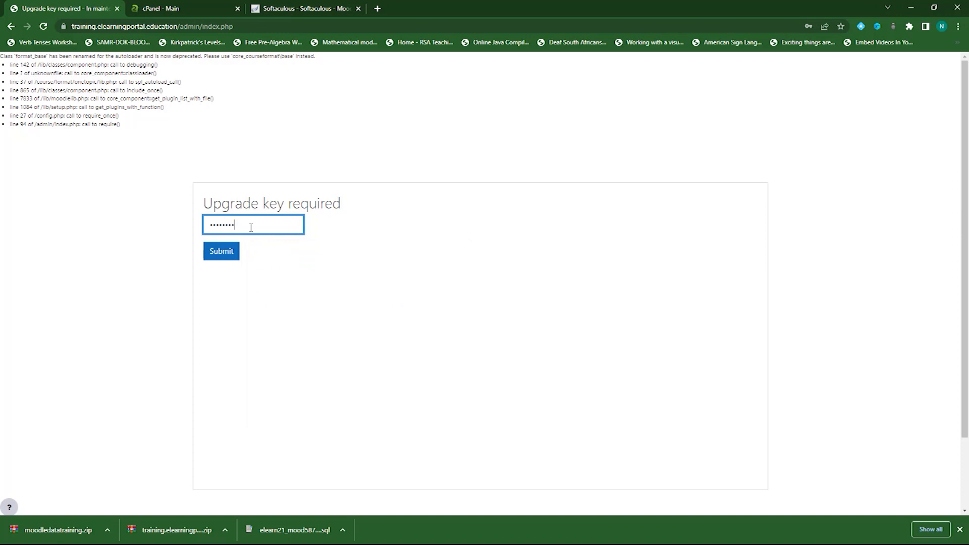
type("••")
left_click(221, 251)
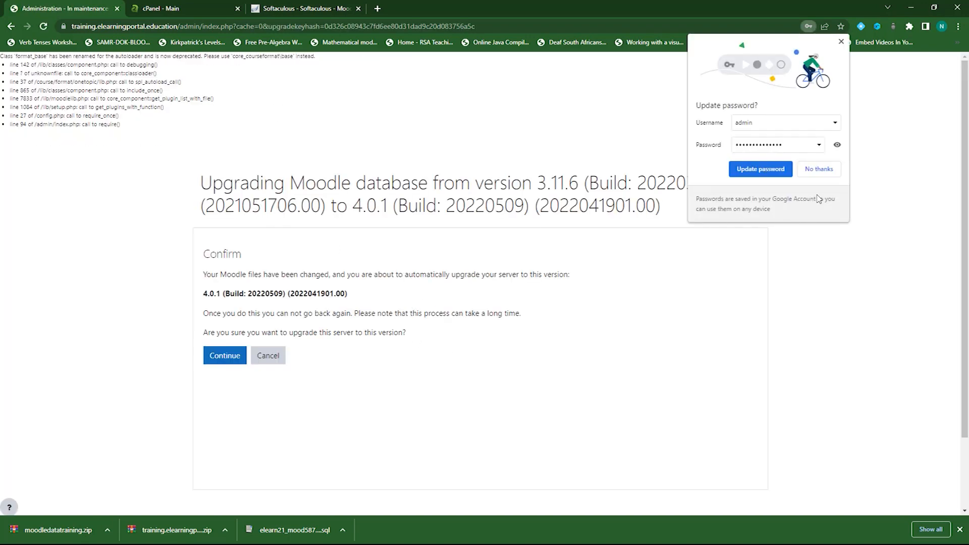
left_click(817, 167)
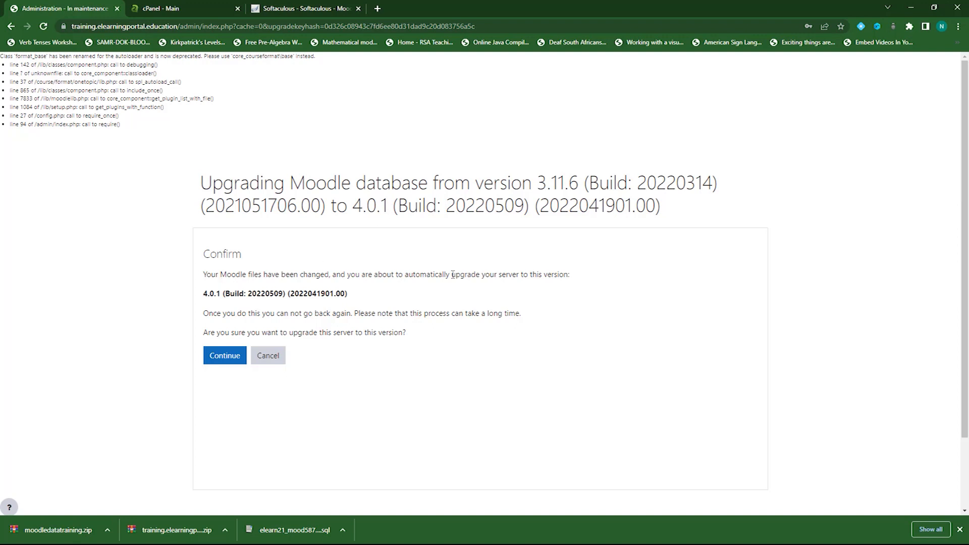
Confirm the 3.11.6 to 4.0.1 upgrade and continue past the server environment checks
left_click(225, 356)
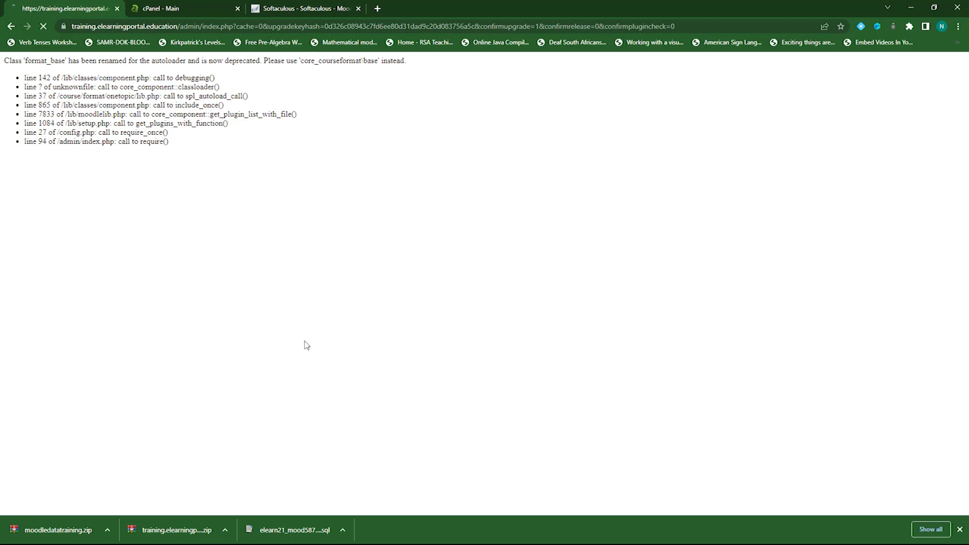
scroll(434, 283, "down", 2)
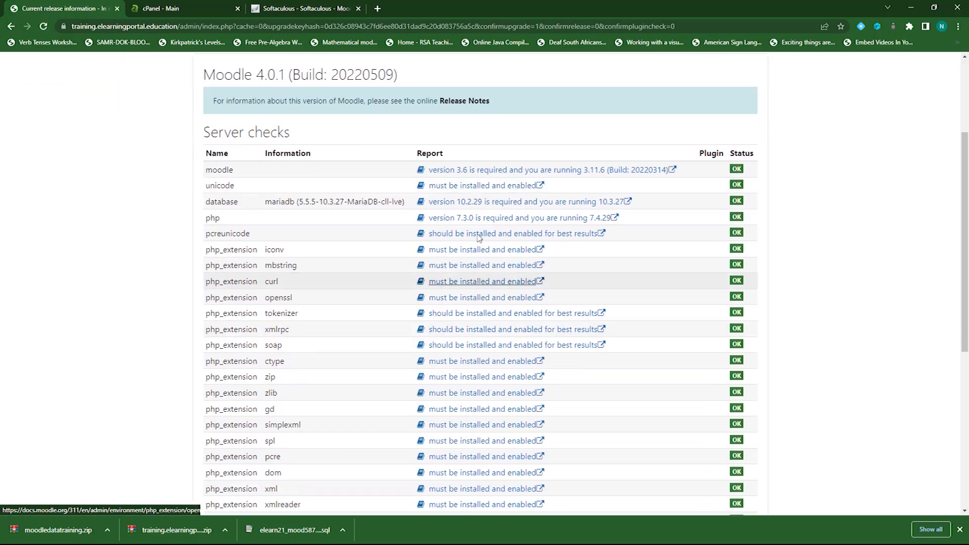
scroll(328, 272, "down", 5)
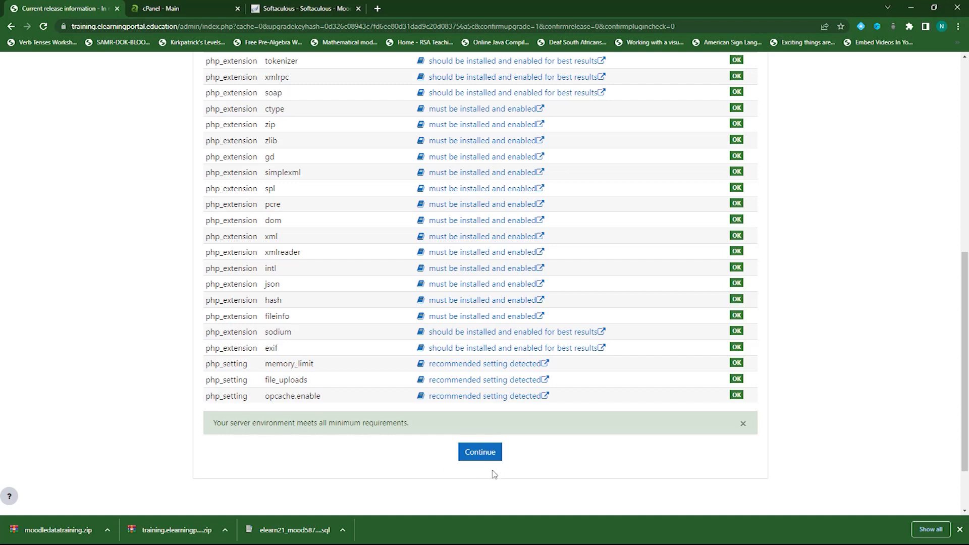
left_click(480, 453)
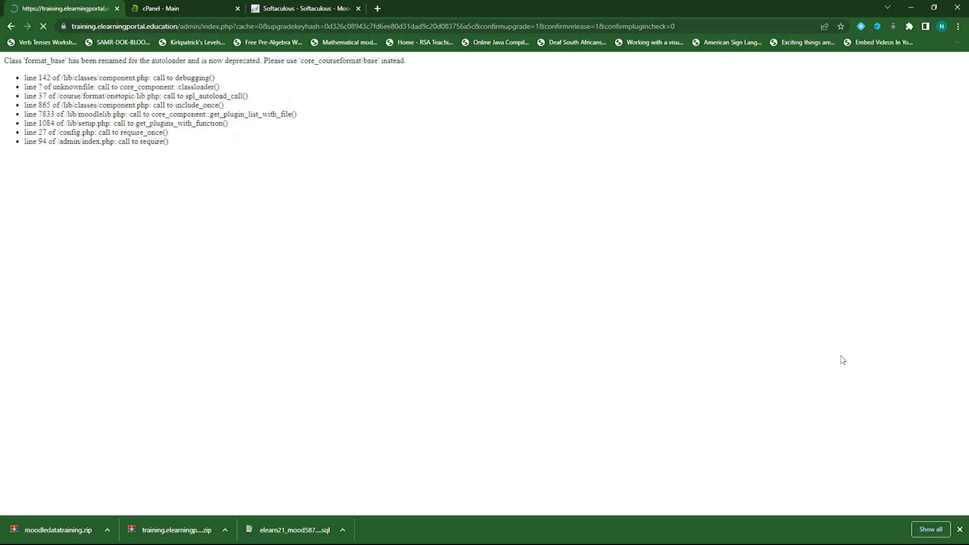
Review the plugins due for upgrade and start the Moodle database upgrade
scroll(792, 343, "down", 3)
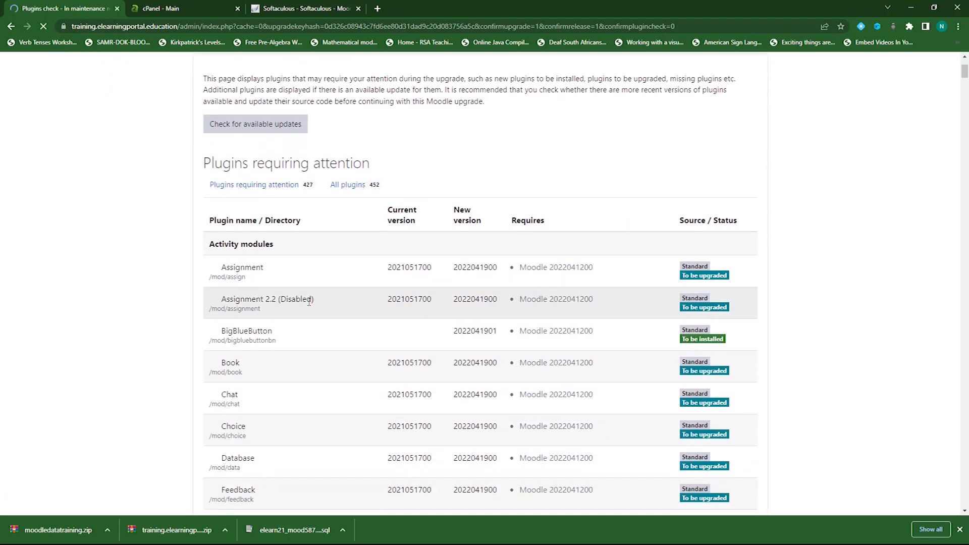
scroll(257, 319, "down", 3)
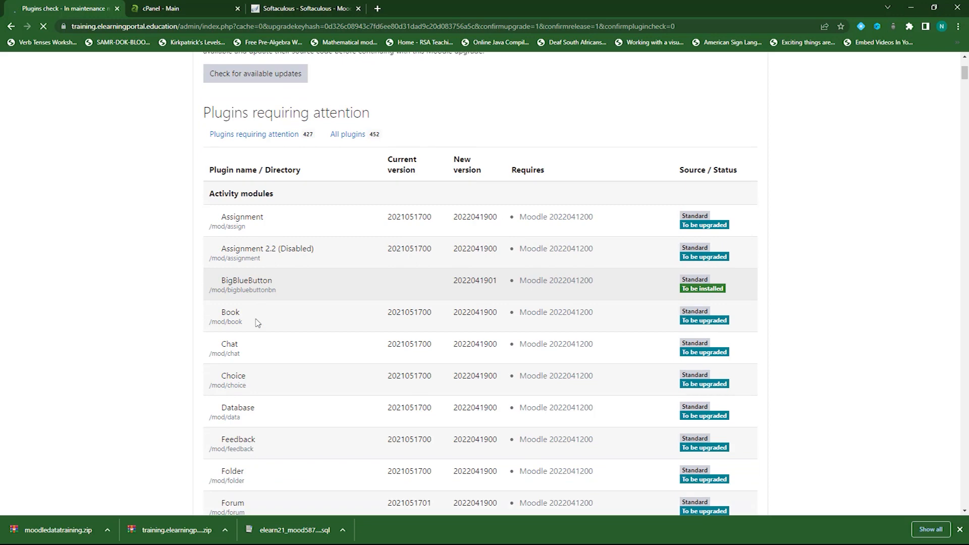
scroll(258, 323, "down", 2)
scroll(256, 323, "down", 10)
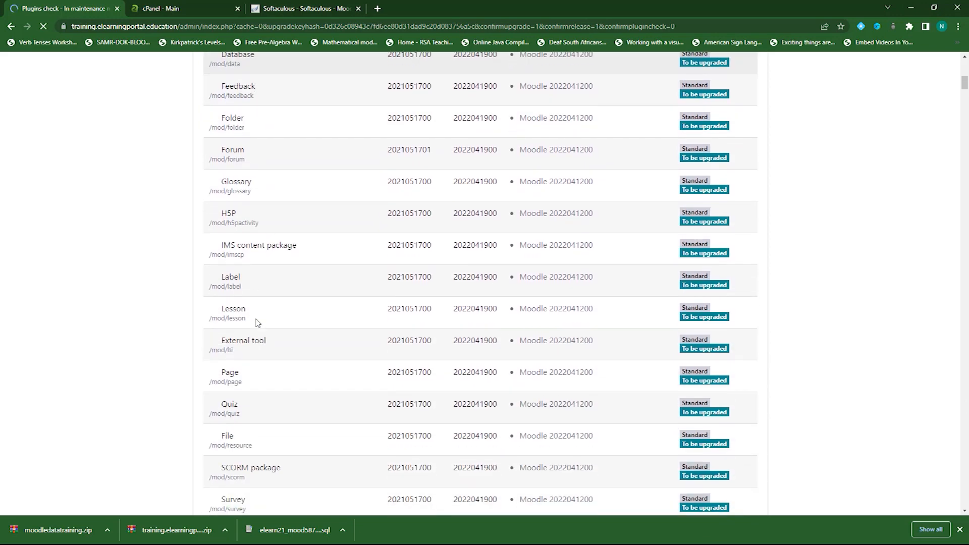
scroll(256, 323, "down", 6)
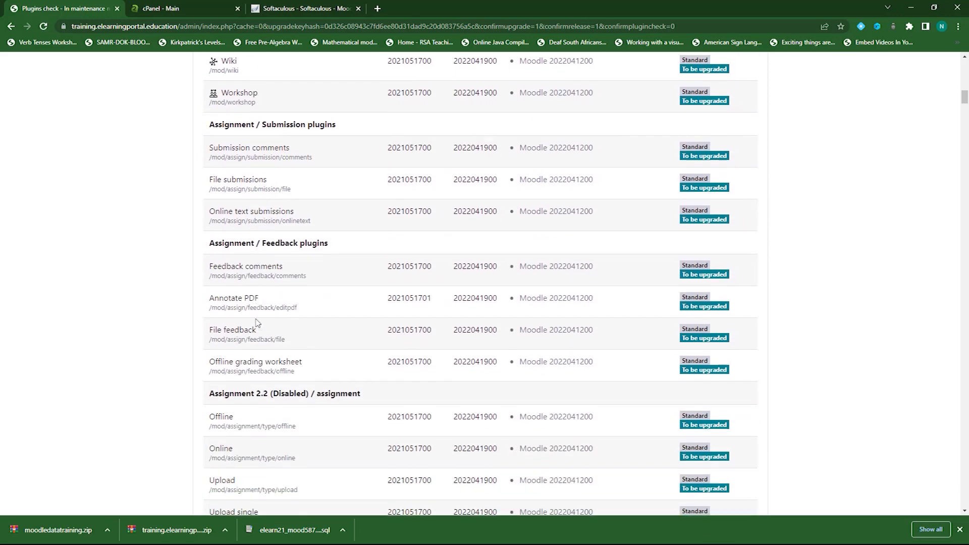
scroll(323, 362, "down", 8)
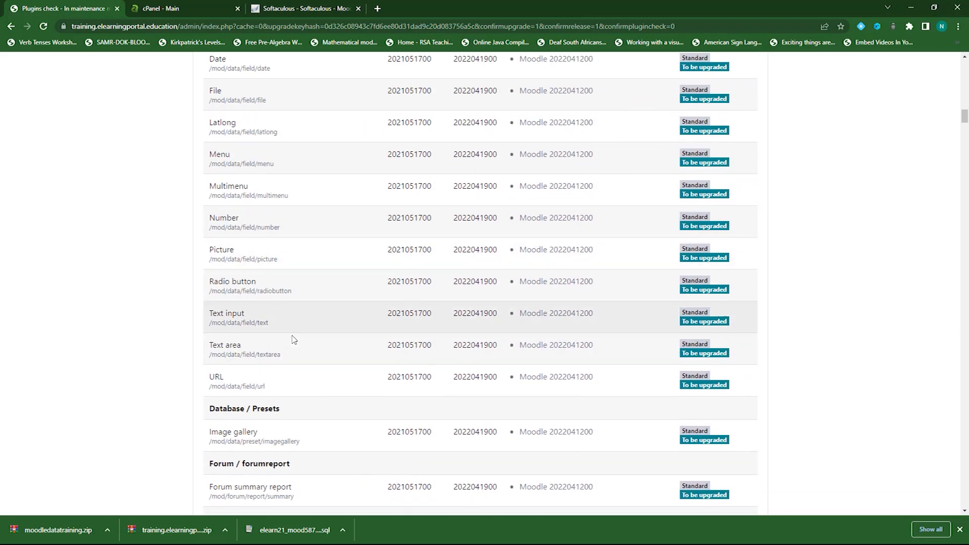
scroll(295, 348, "down", 5)
scroll(294, 352, "down", 10)
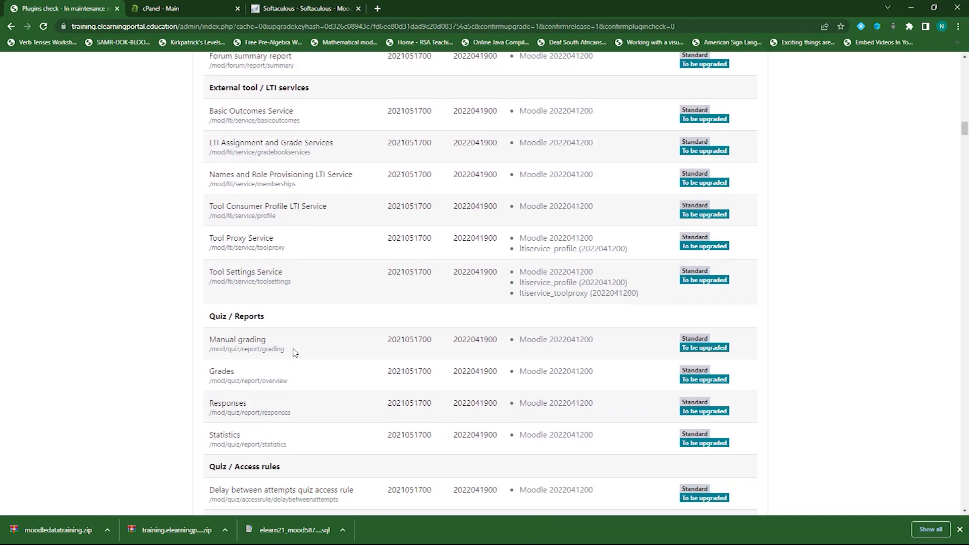
scroll(294, 352, "down", 2)
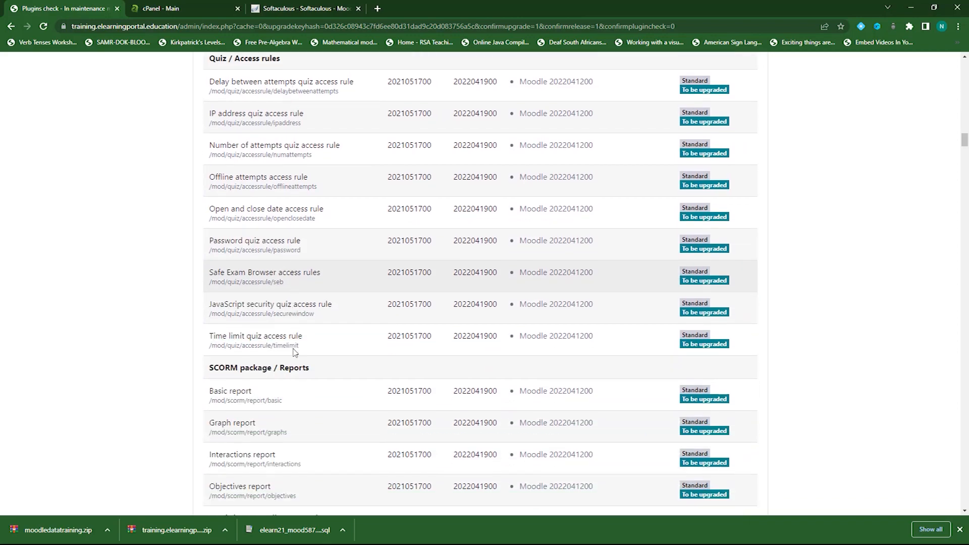
left_click_drag(965, 141, 965, 500)
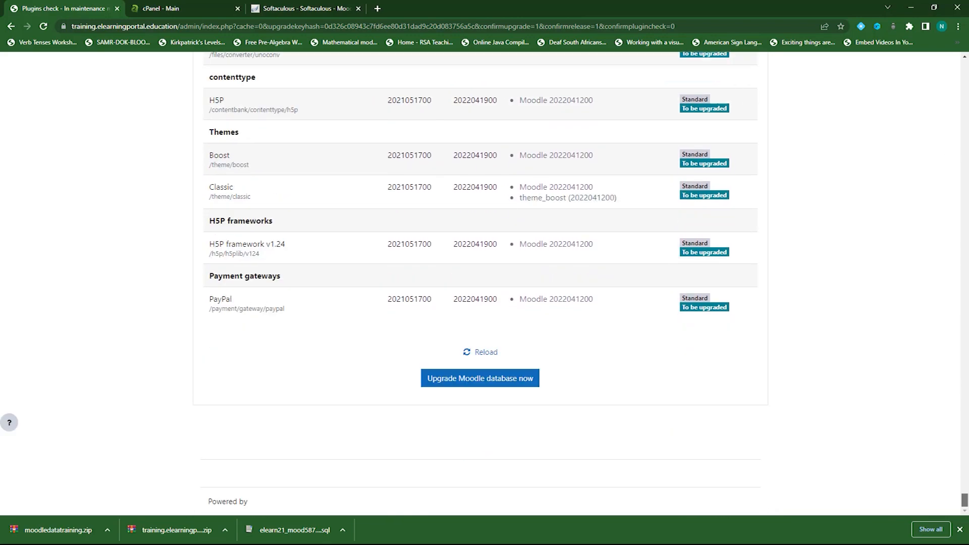
left_click(495, 382)
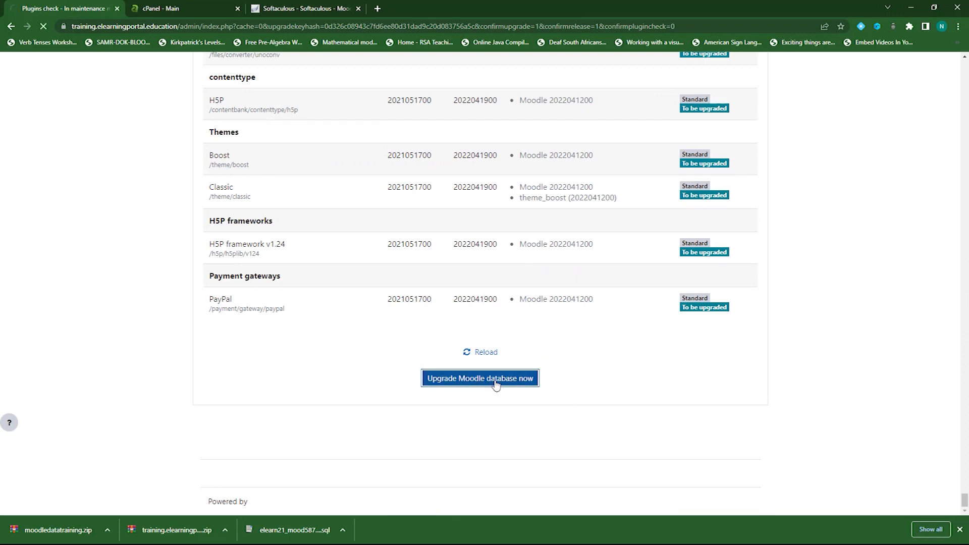
scroll(835, 308, "down", 2)
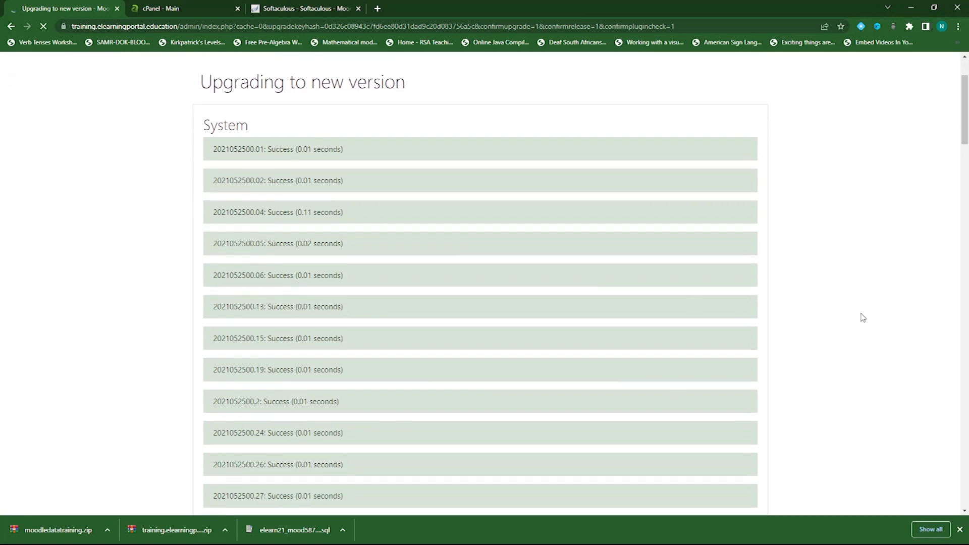
scroll(862, 317, "down", 3)
scroll(863, 317, "down", 3)
scroll(863, 317, "down", 4)
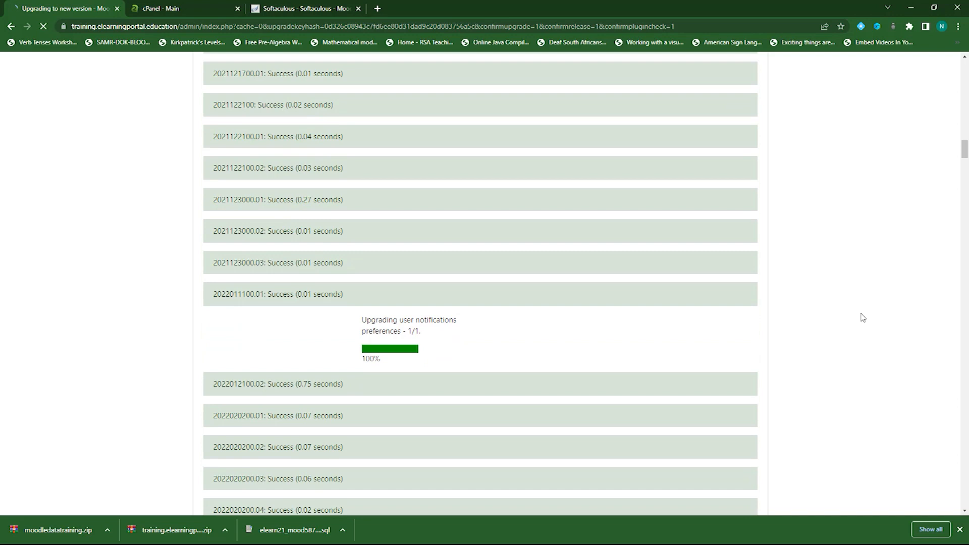
scroll(864, 297, "down", 1)
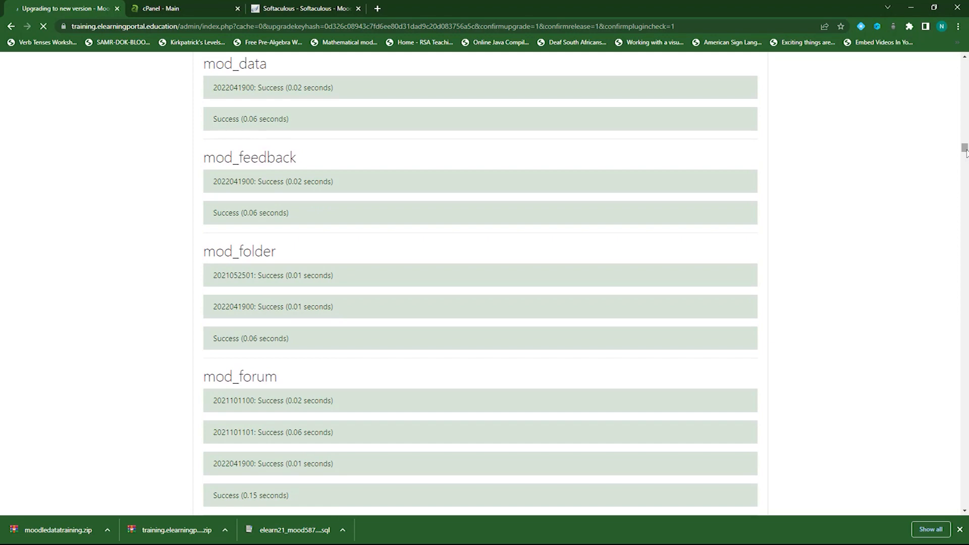
left_click_drag(965, 149, 965, 387)
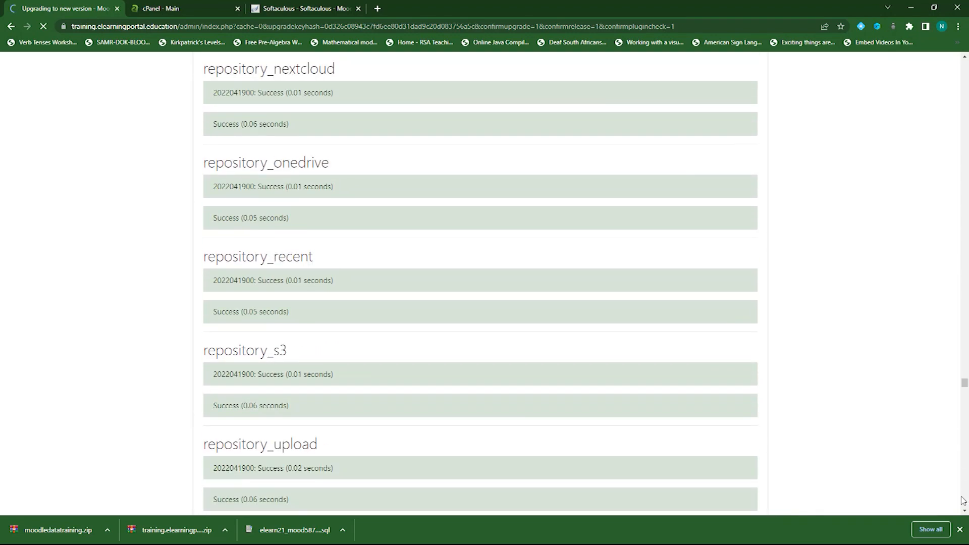
scroll(859, 338, "down", 13)
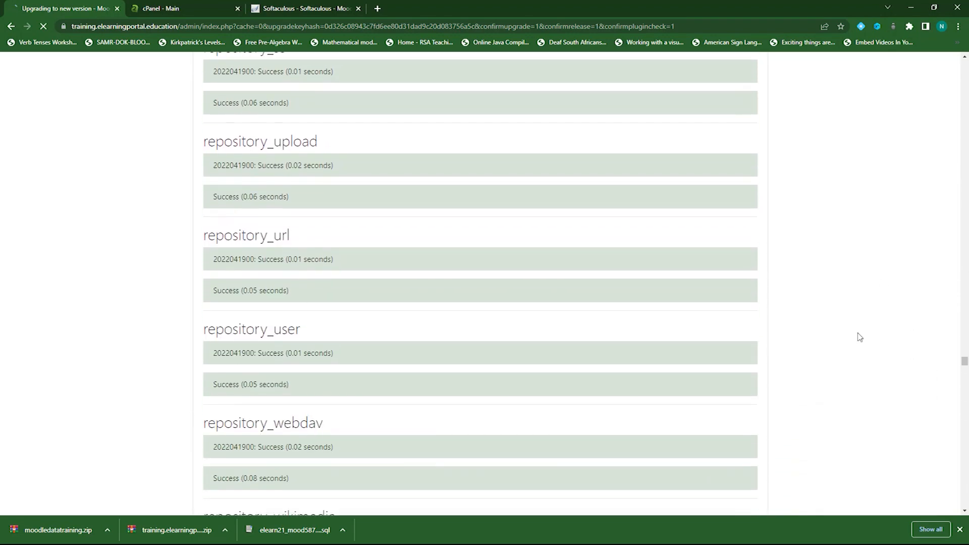
scroll(860, 337, "down", 13)
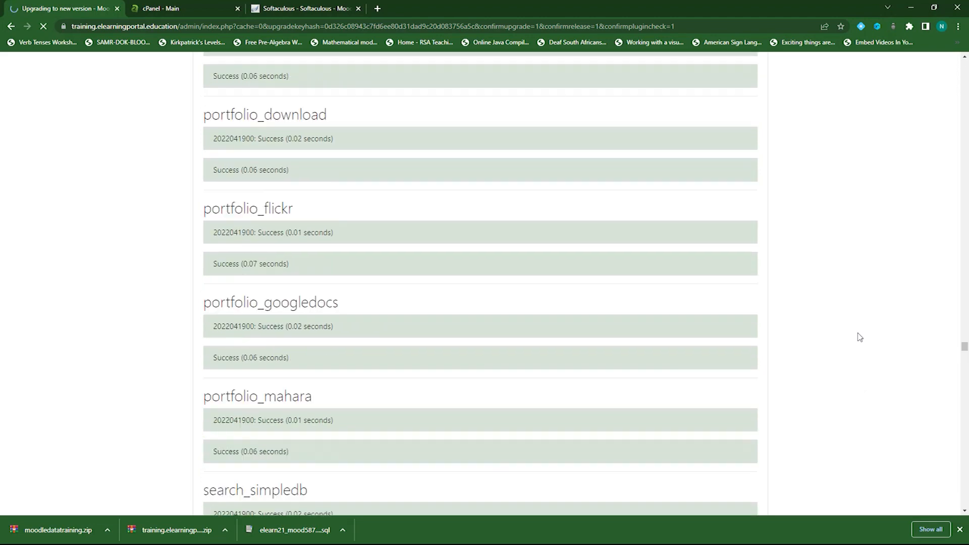
scroll(860, 338, "down", 15)
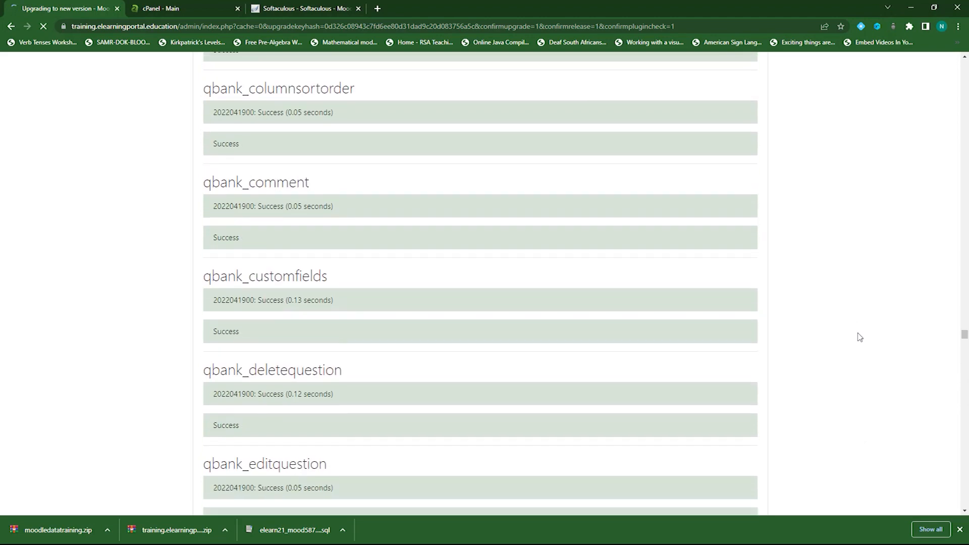
scroll(860, 338, "down", 20)
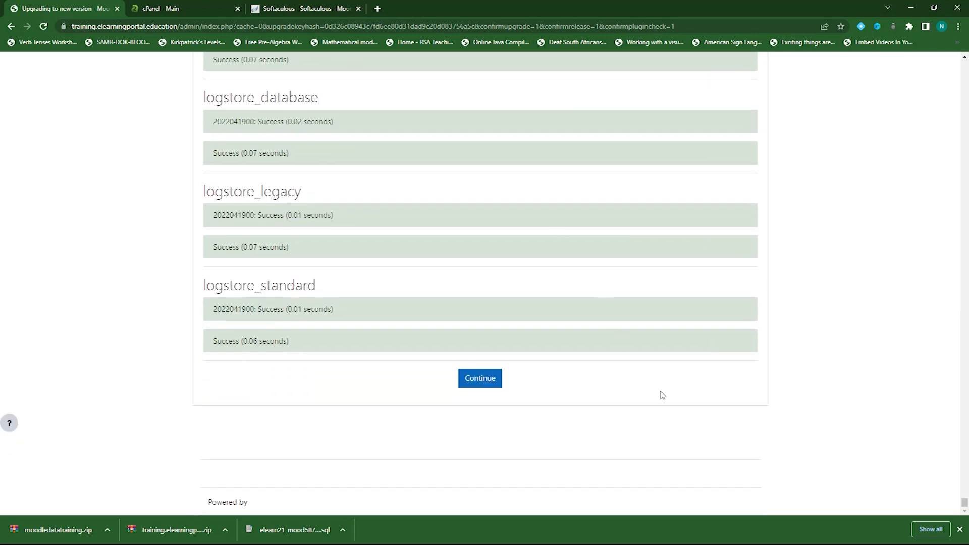
Continue past the upgrade and log in with the administrator's username and password, reaching New settings
left_click(481, 380)
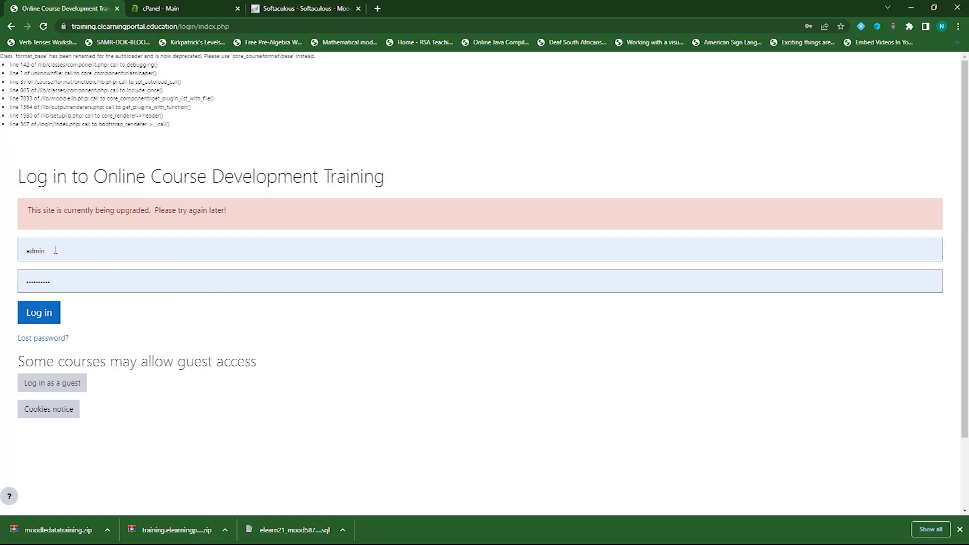
left_click_drag(56, 250, 2, 252)
type("john")
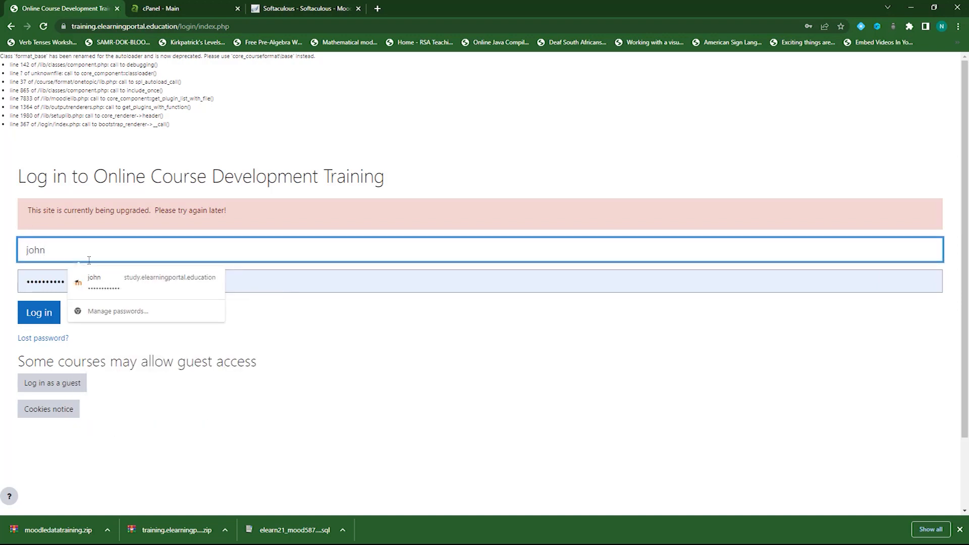
left_click(318, 292)
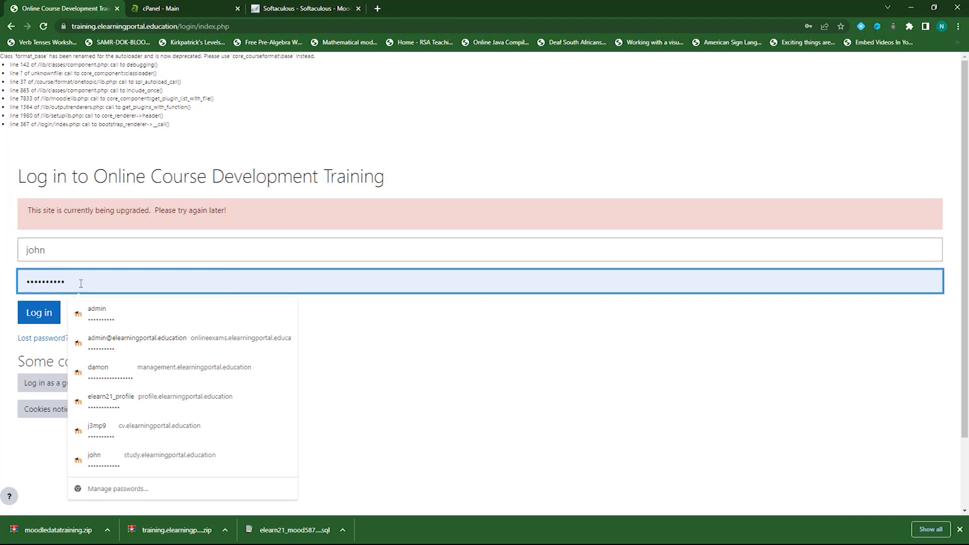
left_click_drag(82, 283, 1, 286)
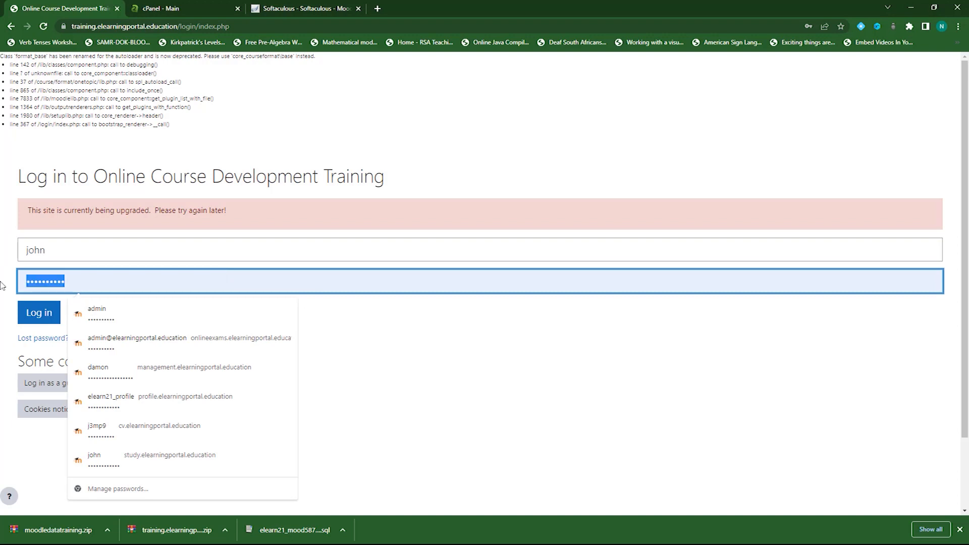
type("passw")
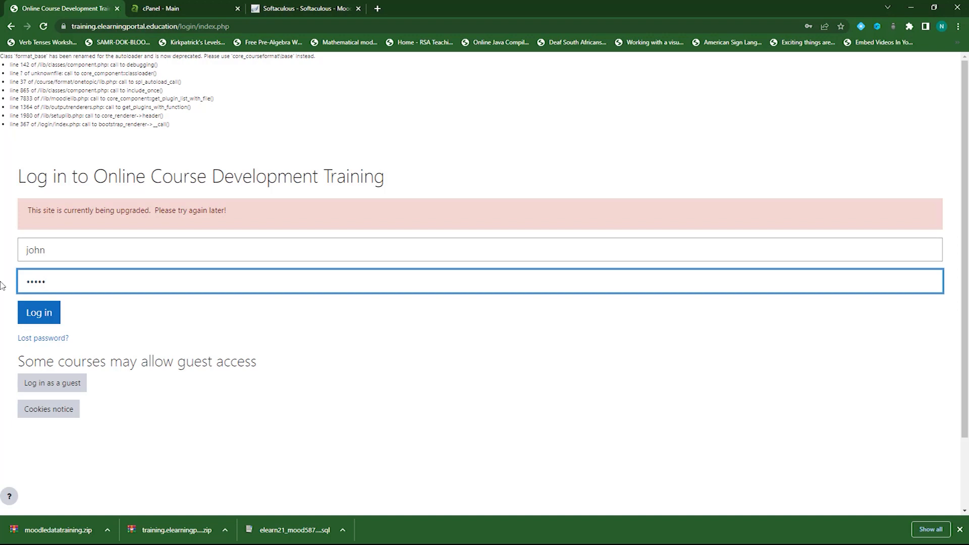
type("ord1234")
left_click(38, 312)
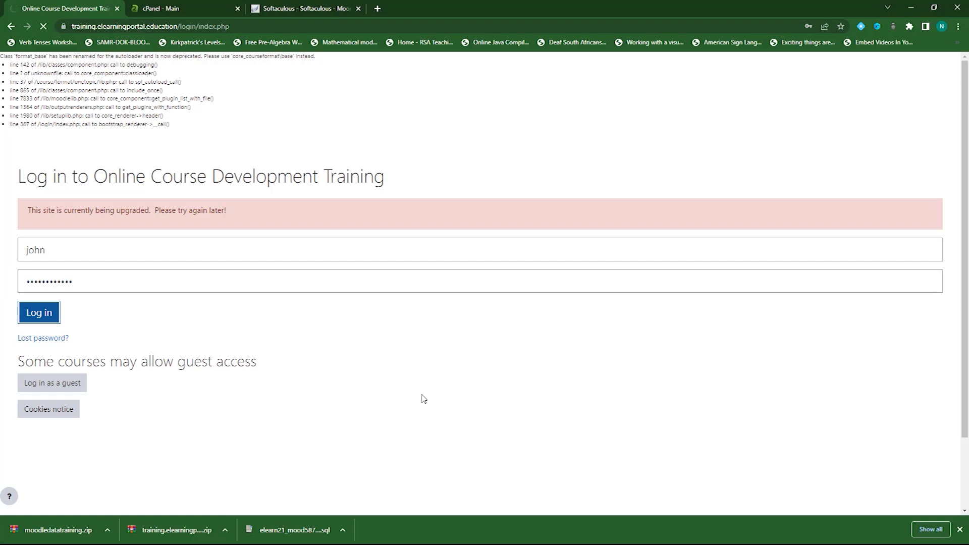
scroll(519, 278, "down", 4)
scroll(277, 306, "down", 3)
scroll(278, 306, "down", 12)
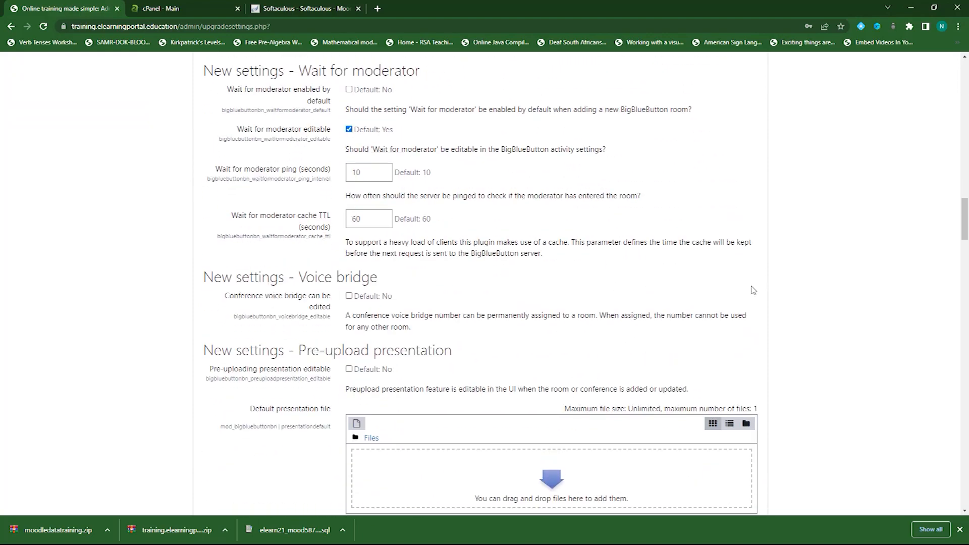
Save the Support contact page with a support email address and continue past the redirect notice
left_click_drag(964, 222, 964, 487)
left_click(222, 314)
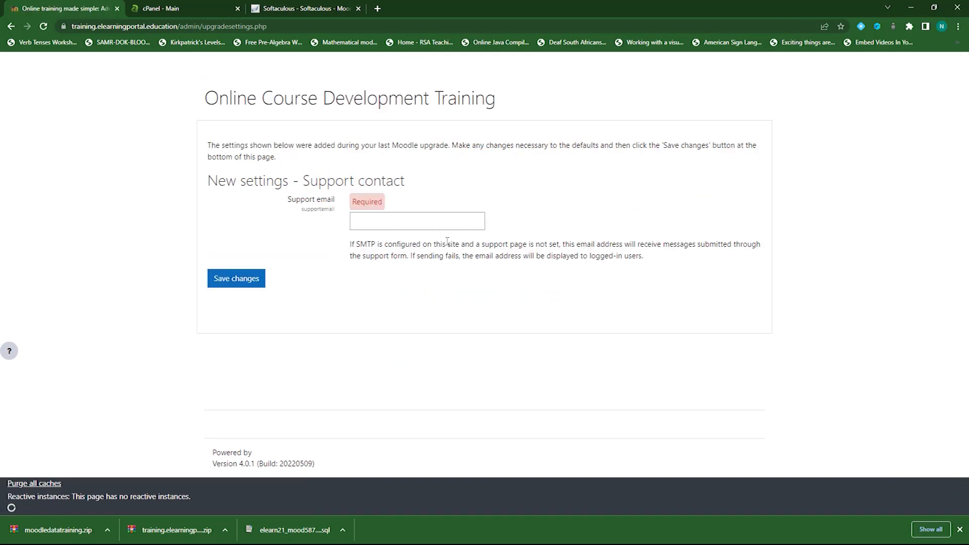
left_click(421, 223)
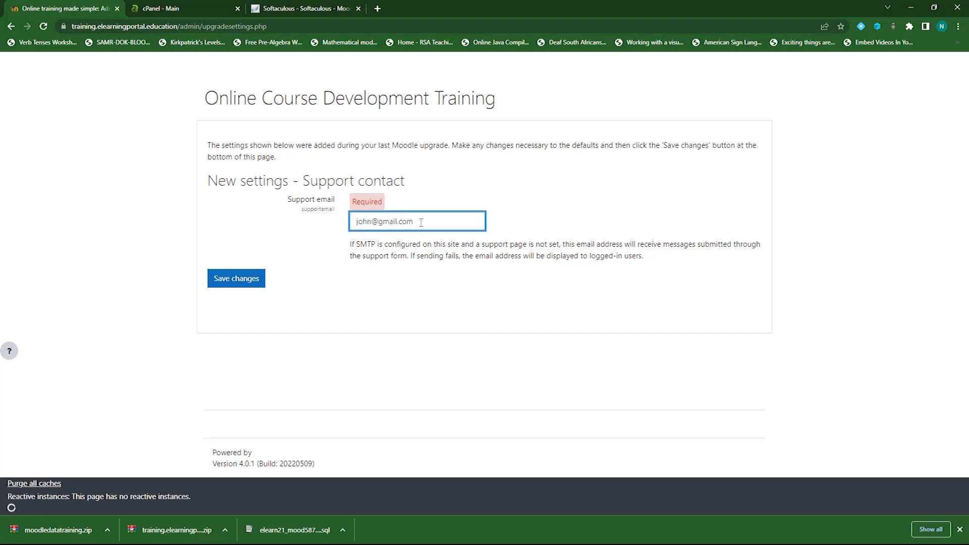
left_click(241, 279)
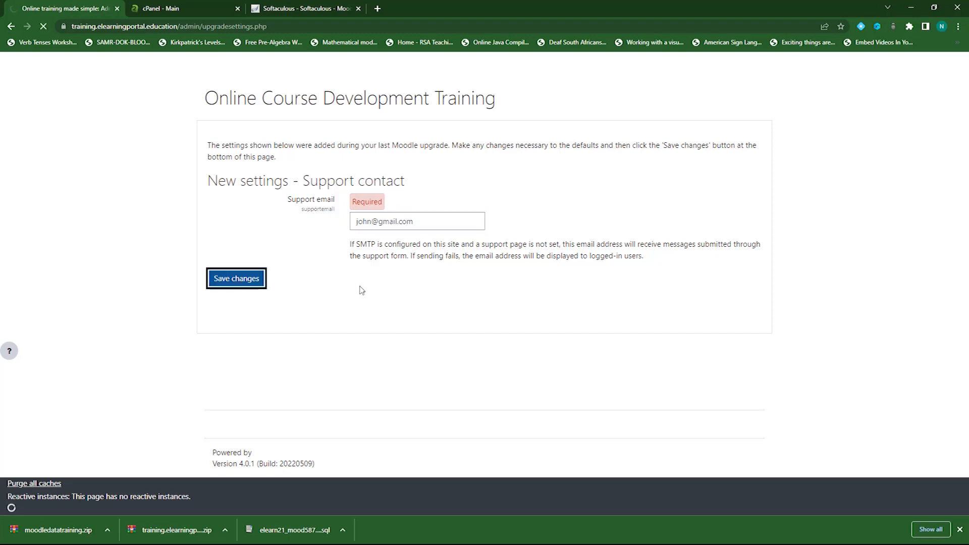
left_click(486, 194)
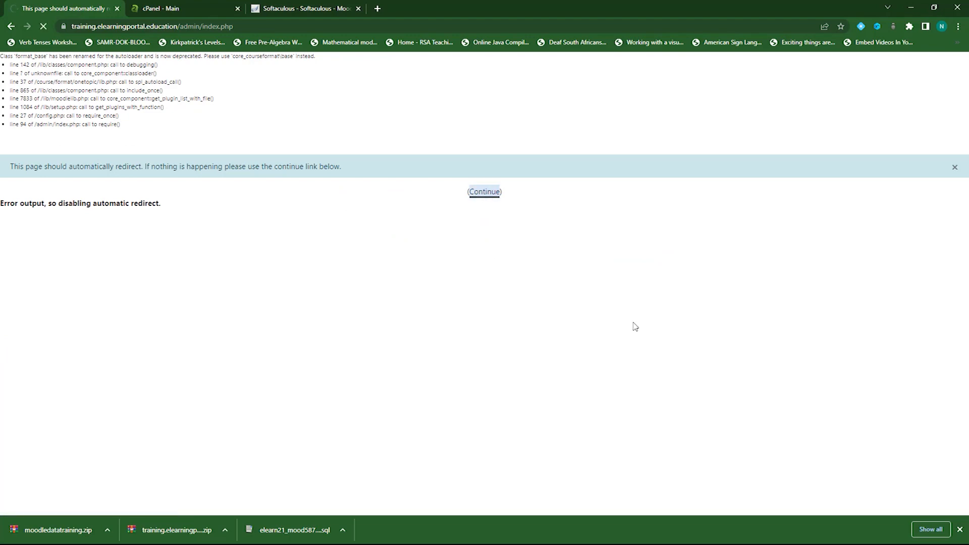
Scroll through the post-upgrade notices on the Site administration Notifications page
scroll(338, 370, "down", 2)
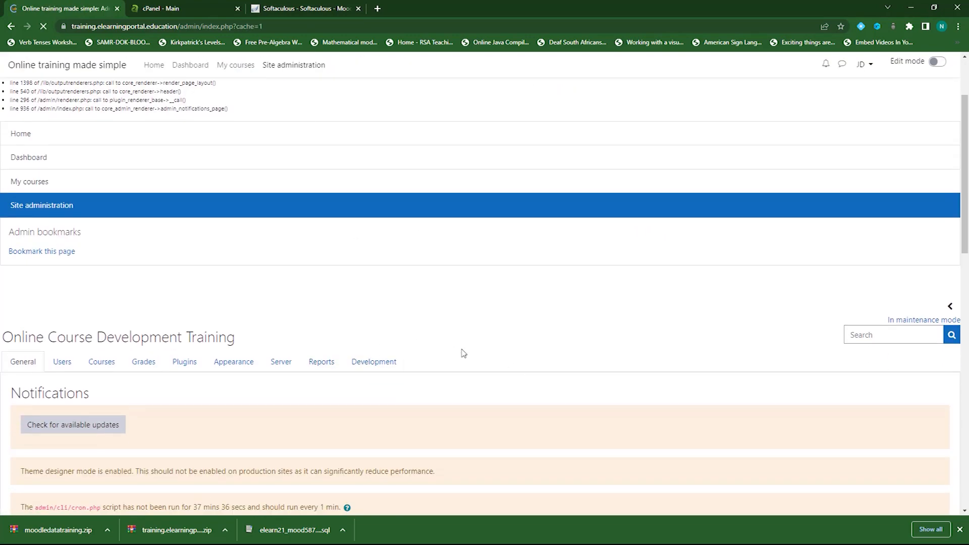
scroll(439, 351, "down", 1)
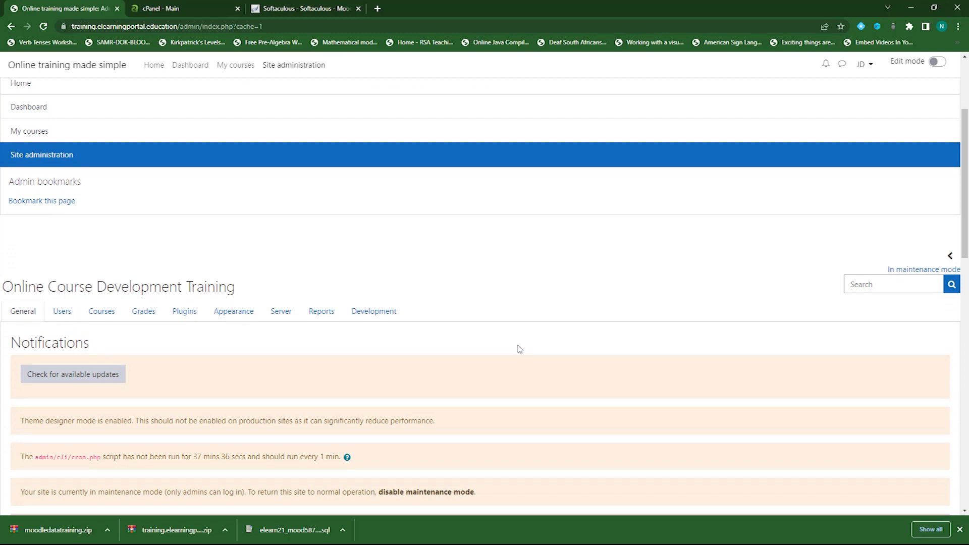
scroll(523, 346, "down", 2)
scroll(522, 346, "up", 1)
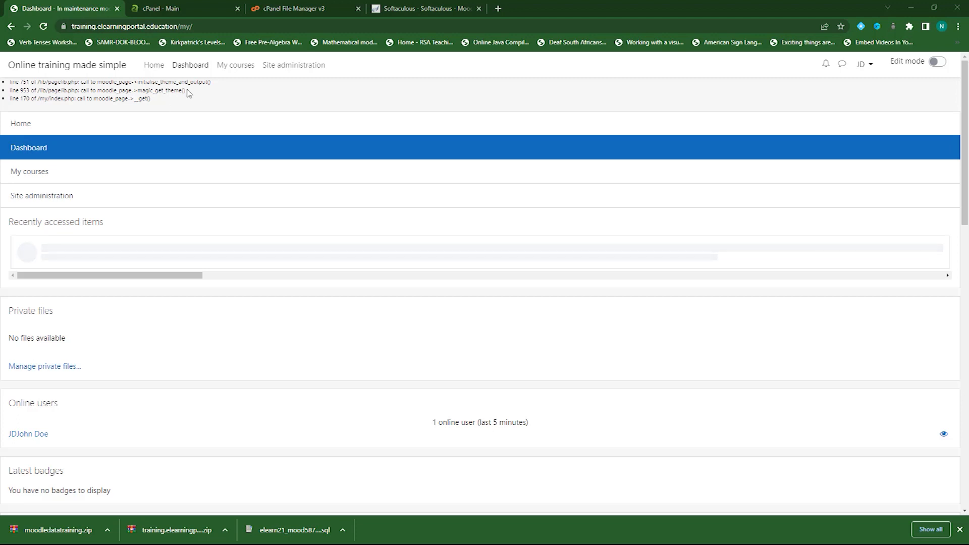
Set Development > Debugging's Debug messages to 'NONE: Do not show any errors or warnings' and save
left_click(72, 196)
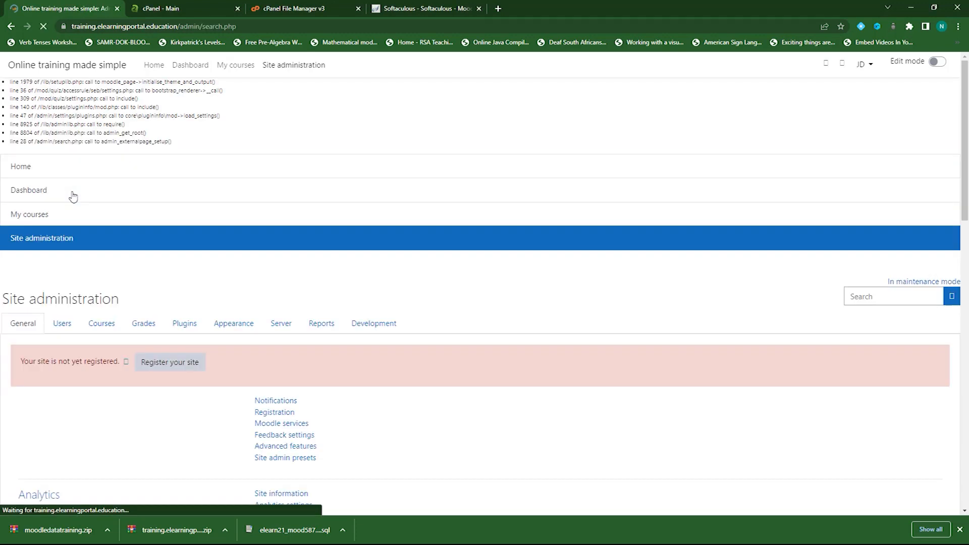
left_click(371, 324)
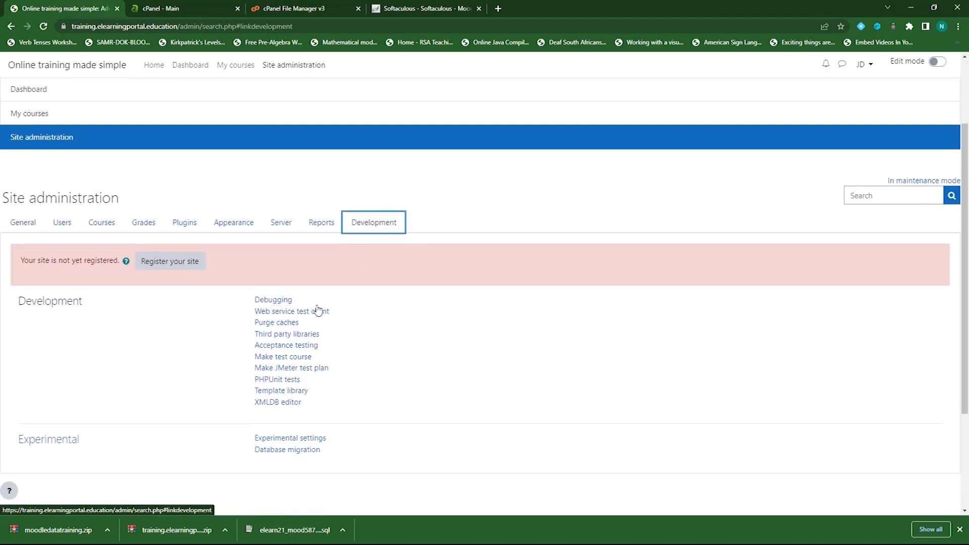
left_click(268, 301)
scroll(374, 314, "down", 3)
left_click(364, 231)
left_click(323, 243)
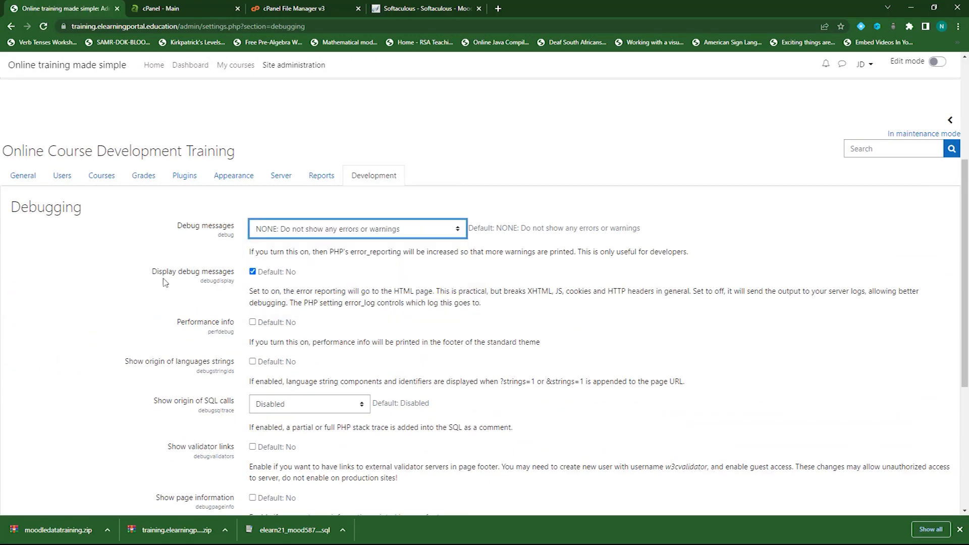
scroll(135, 299, "down", 5)
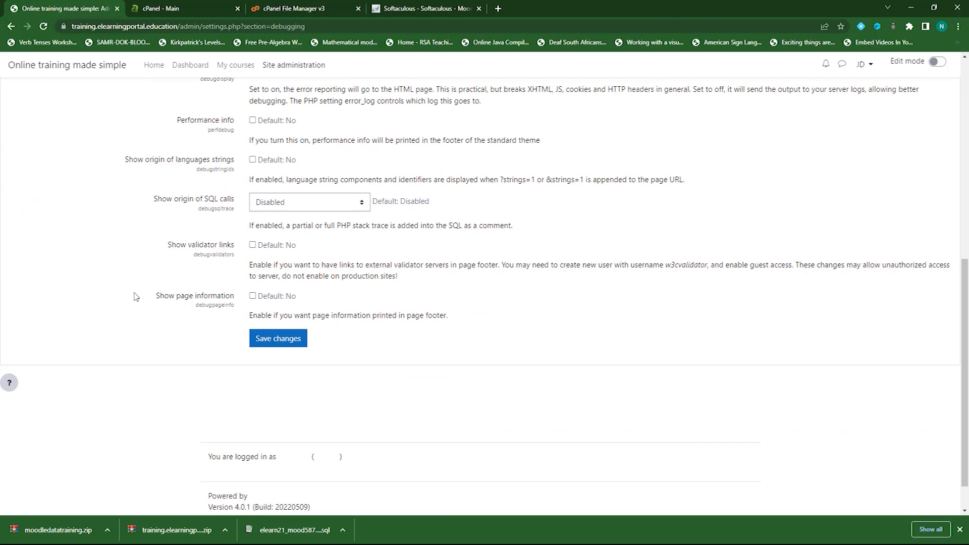
left_click(277, 298)
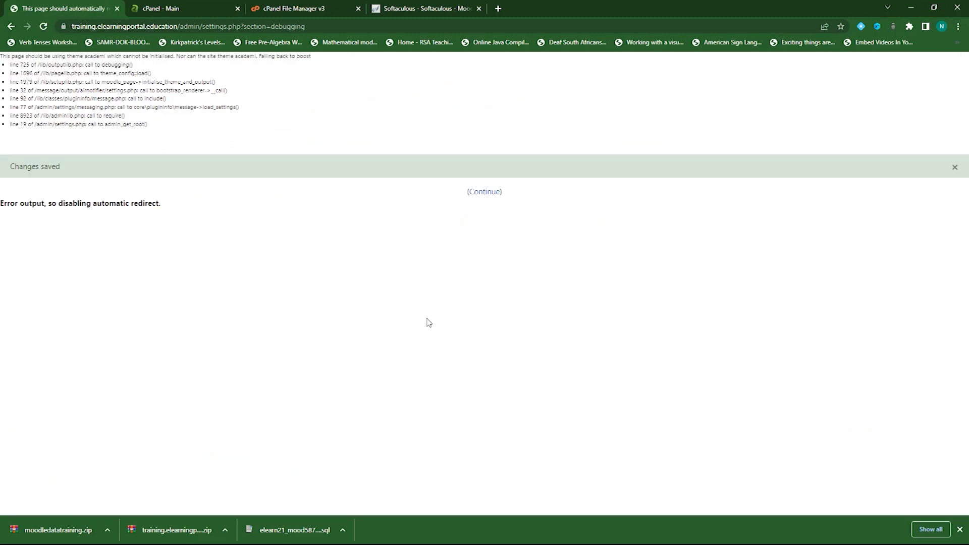
left_click(485, 193)
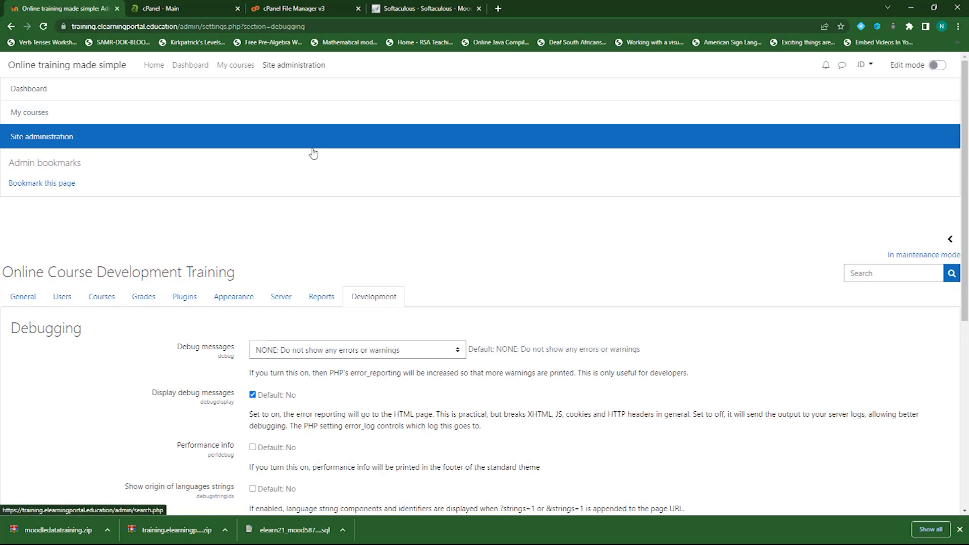
Return to the site front page, then start a new browser tab with 'moodle' as the search
scroll(363, 168, "down", 2)
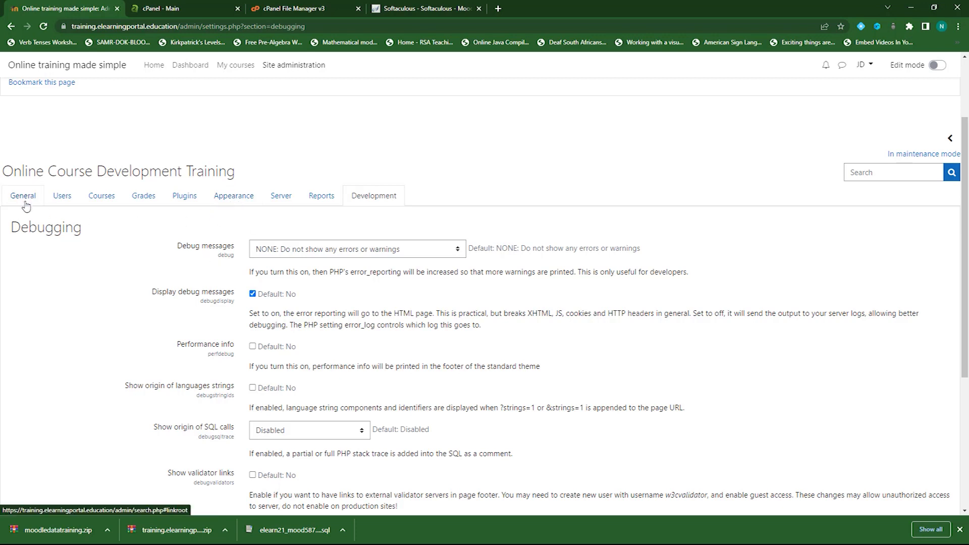
left_click(154, 67)
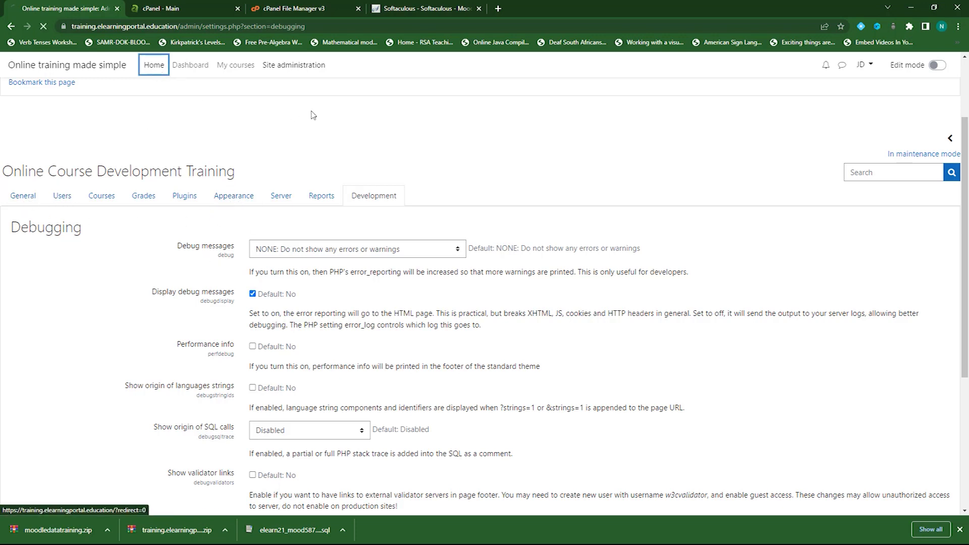
scroll(279, 353, "down", 9)
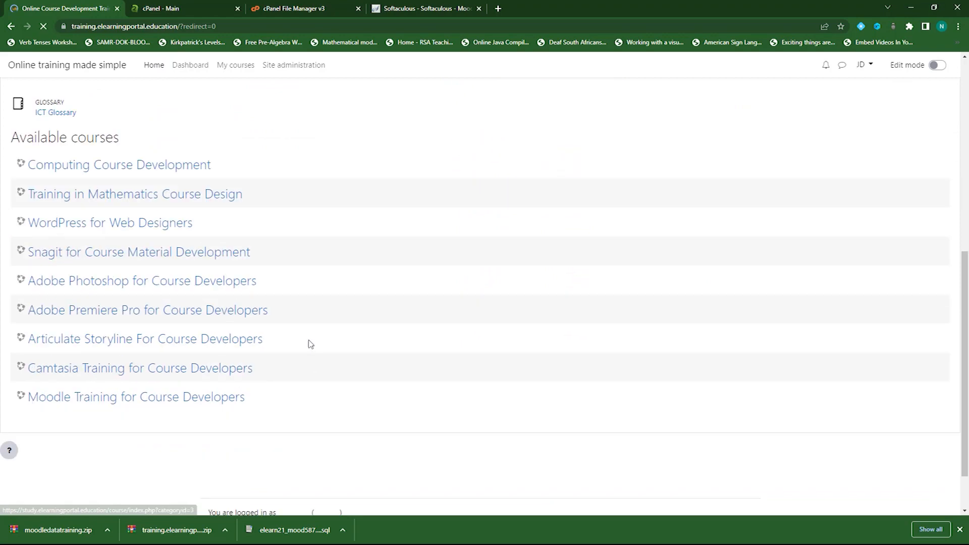
scroll(383, 355, "up", 10)
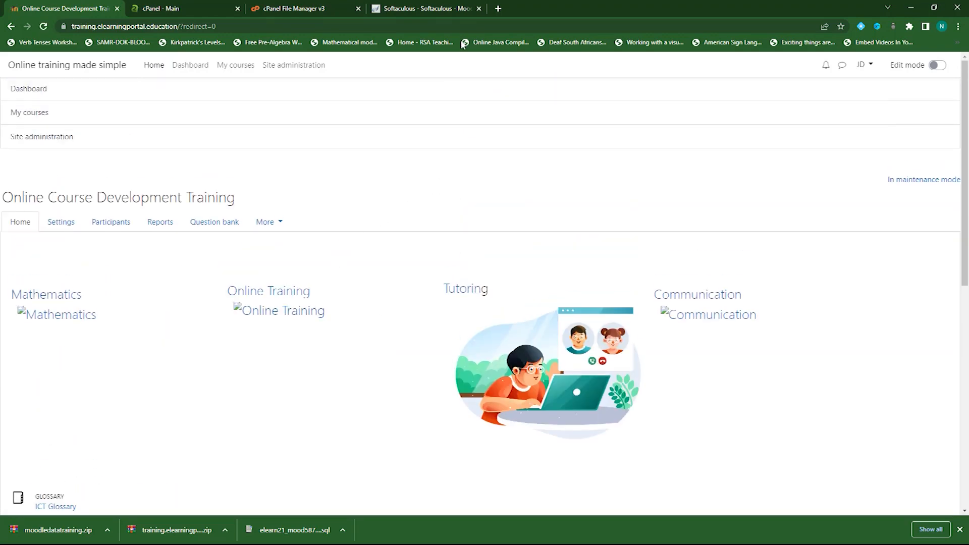
left_click(497, 9)
type("moodle")
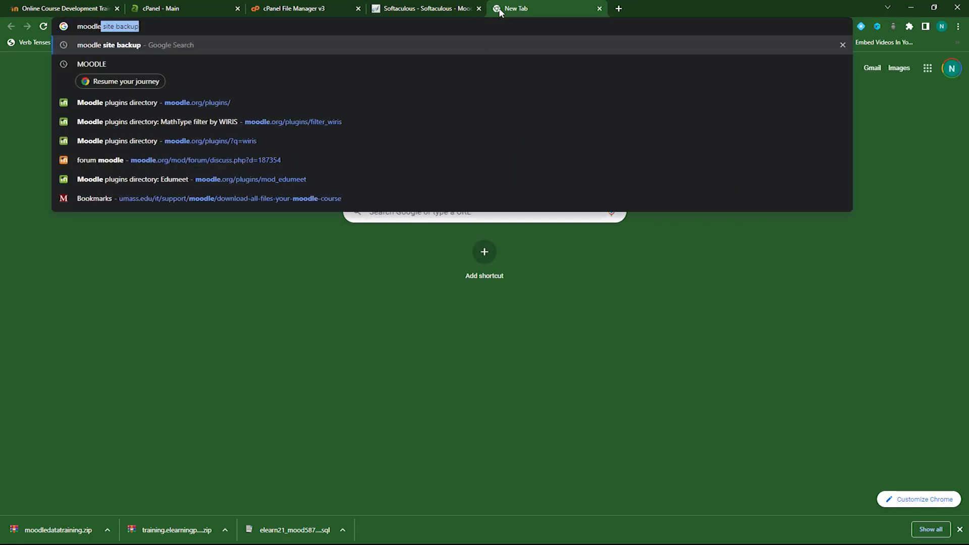
Search the web for moodle and open the plugins directory on moodle.org
key("Delete")
key("Delete")
key("Return")
left_click(210, 389)
scroll(360, 323, "down", 20)
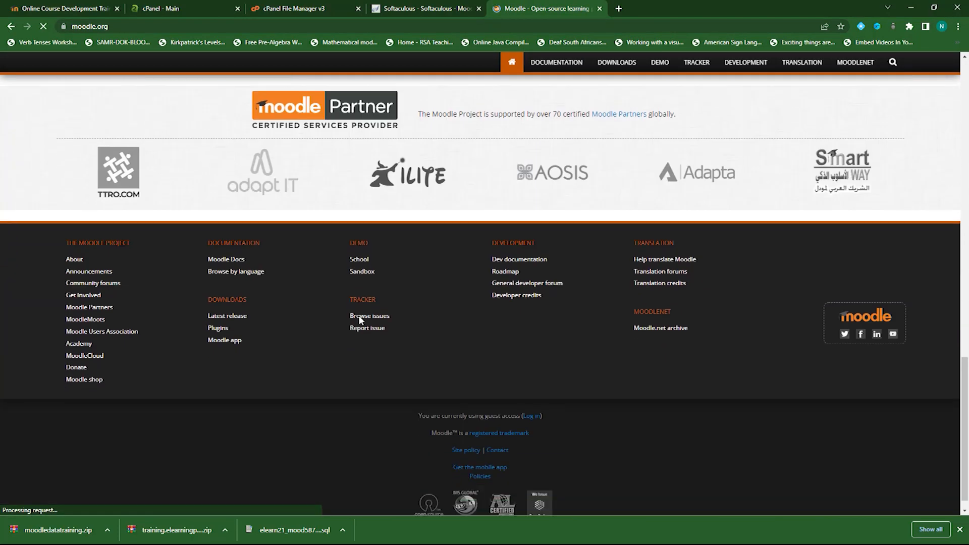
left_click(218, 310)
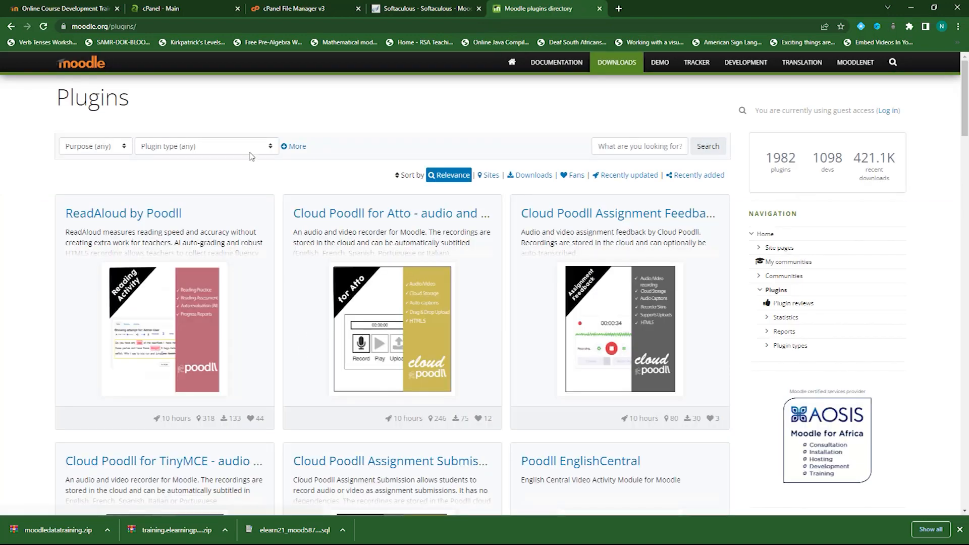
Search the plugins directory for 'themes' and open the Adaptable theme's page
left_click(638, 147)
type("the")
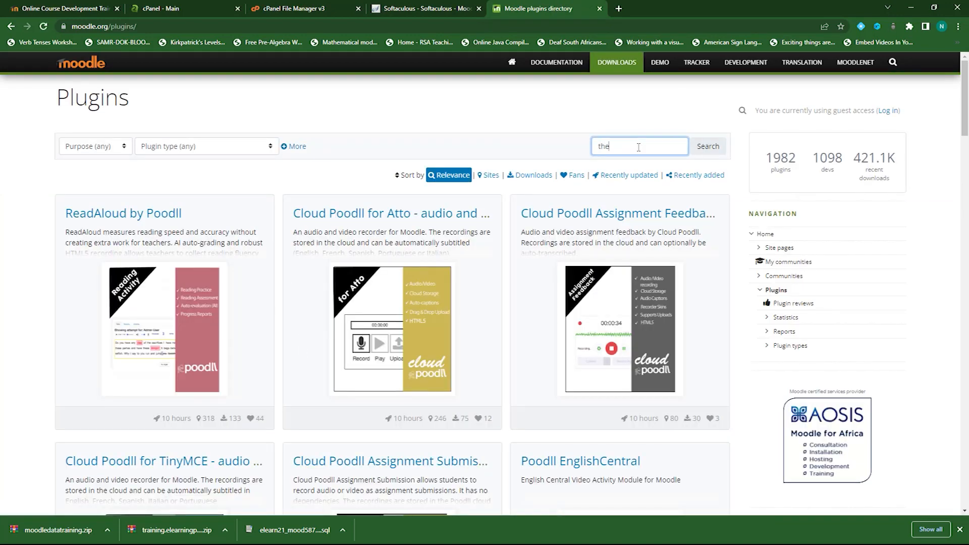
type("mes")
left_click(708, 146)
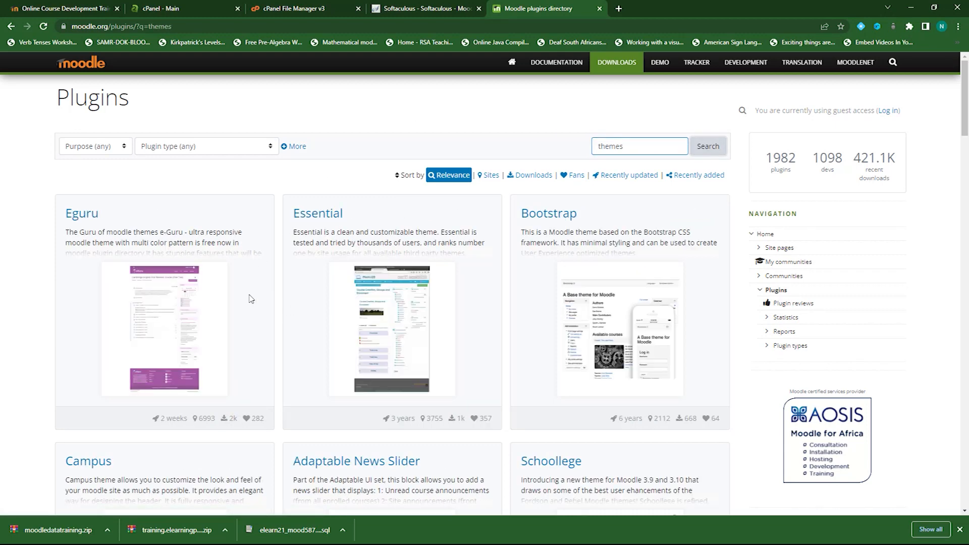
scroll(250, 299, "down", 4)
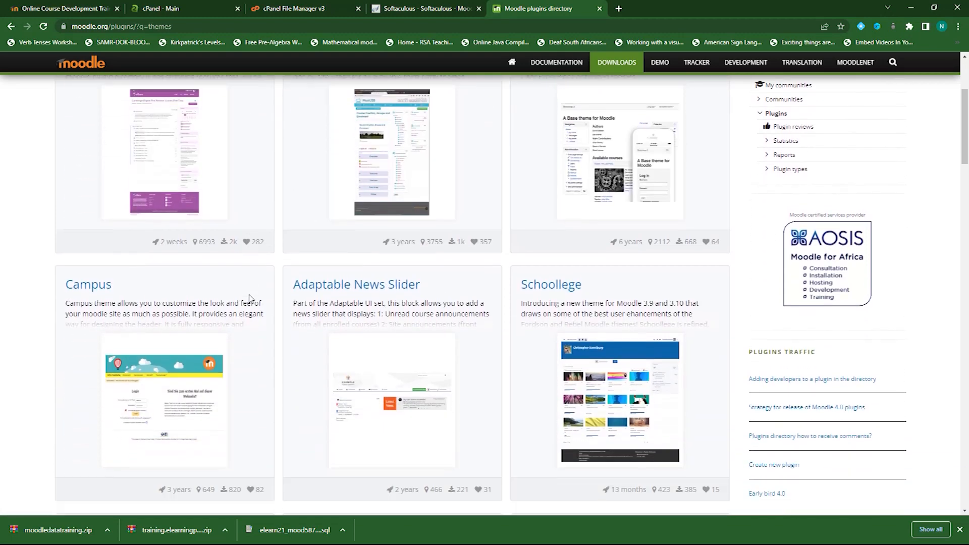
scroll(251, 299, "down", 8)
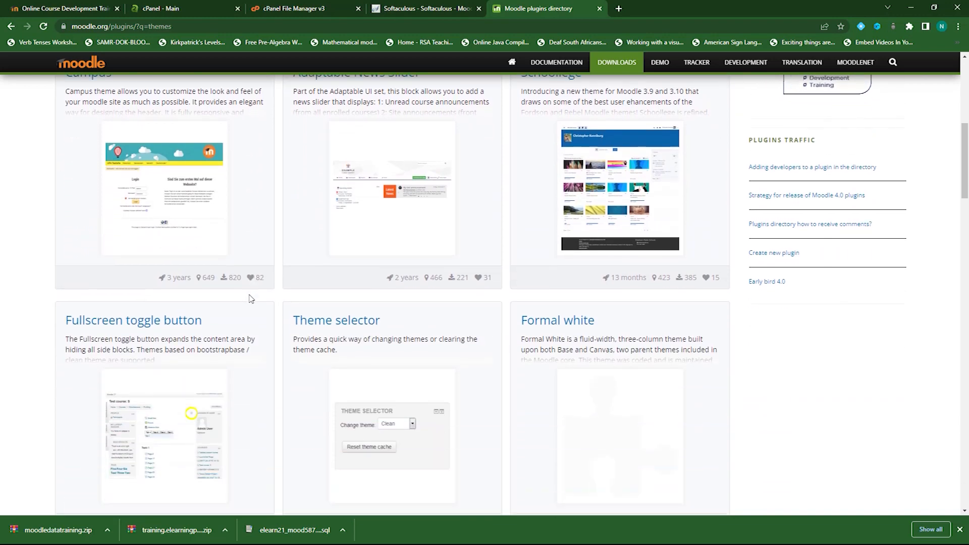
scroll(251, 298, "up", 8)
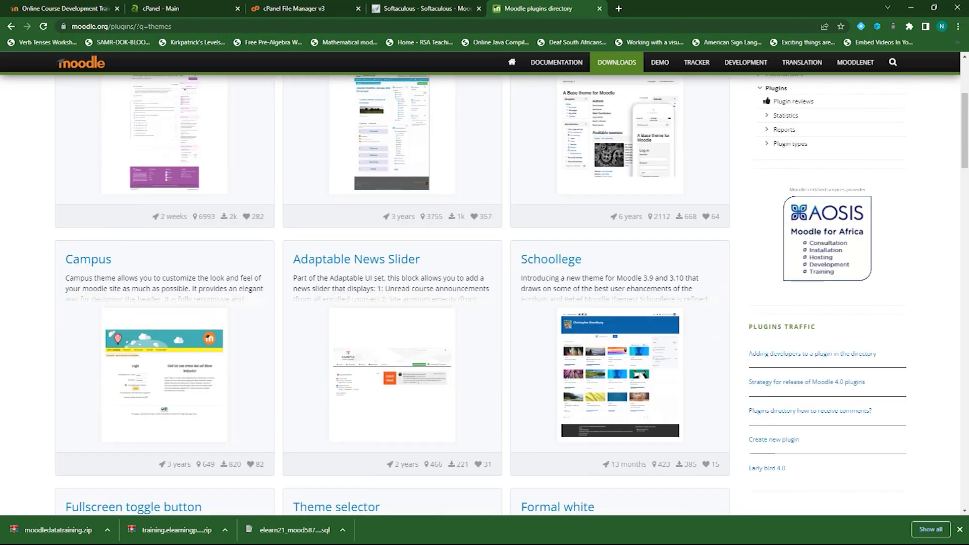
scroll(393, 293, "down", 15)
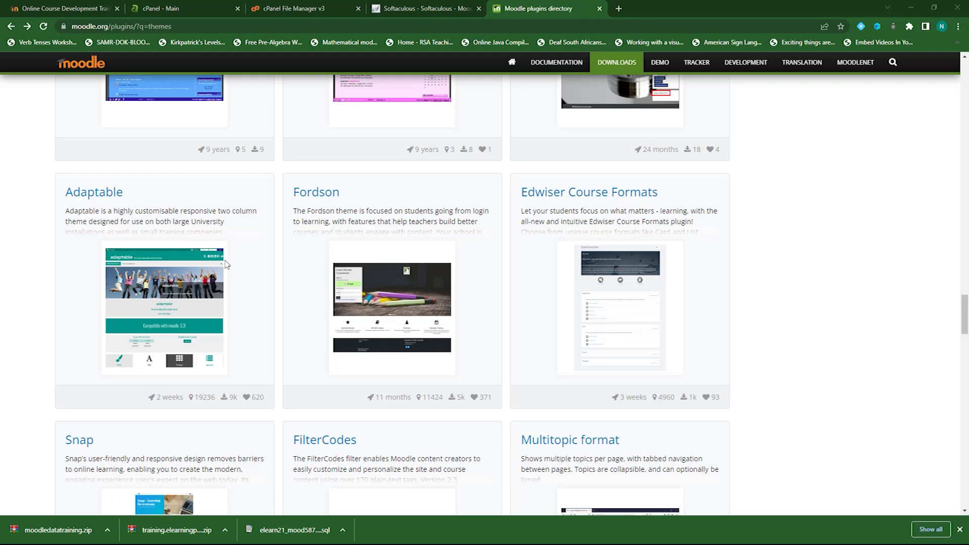
left_click(91, 196)
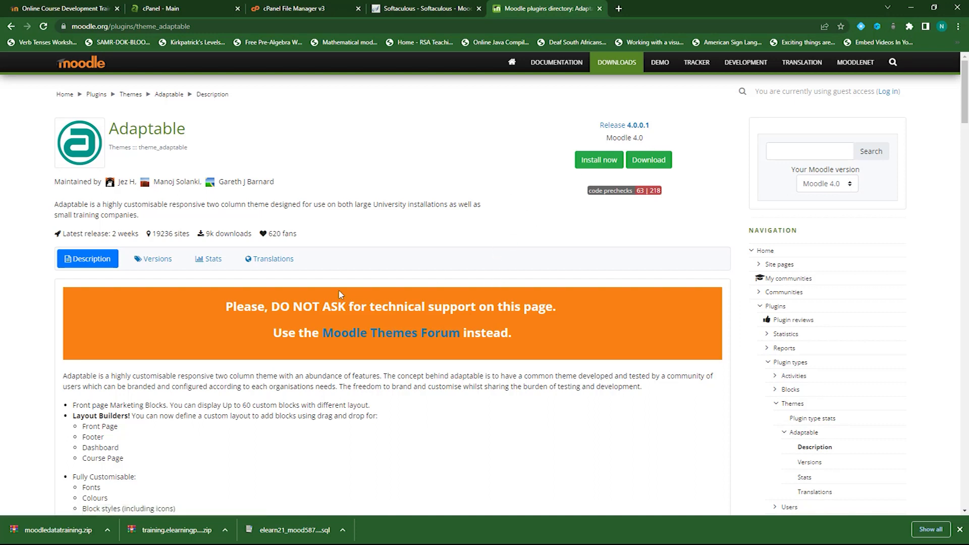
left_click(154, 261)
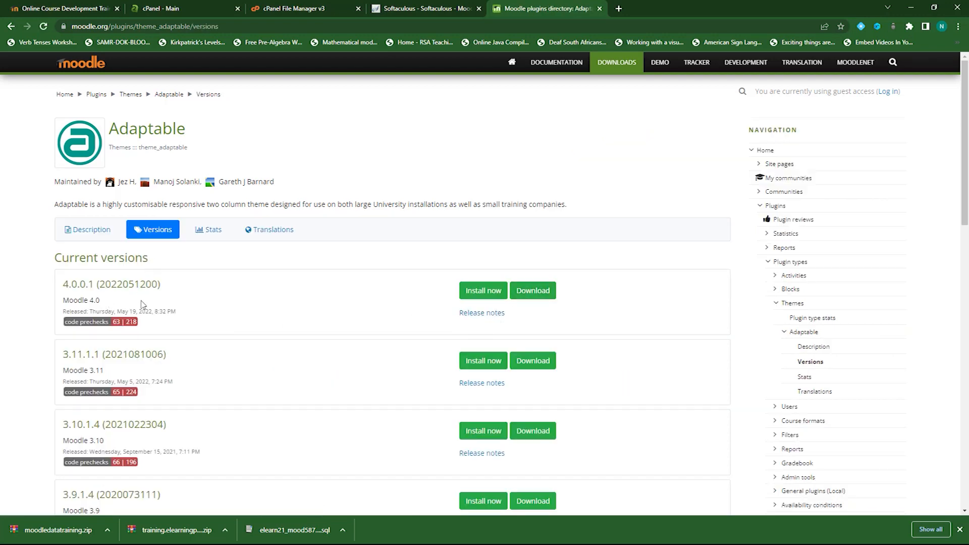
left_click(540, 294)
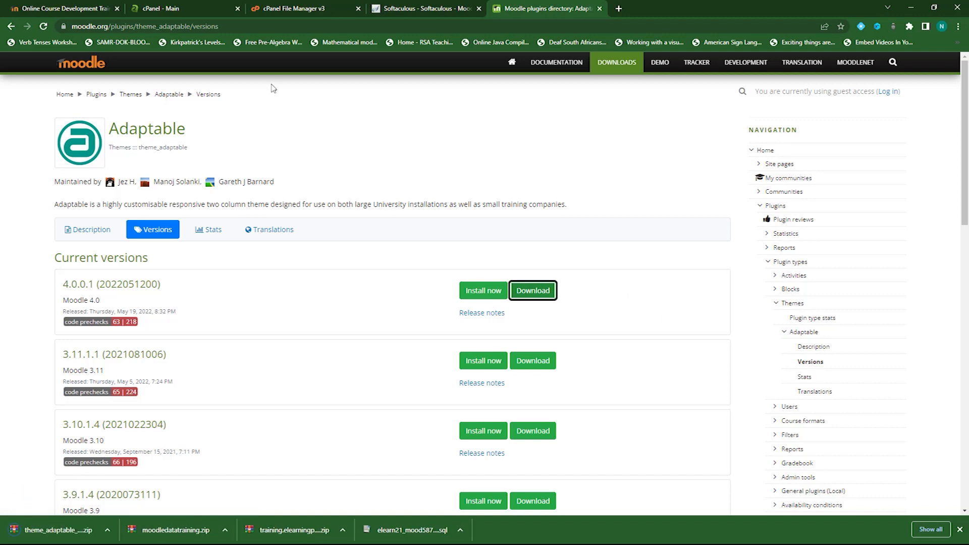
left_click(70, 14)
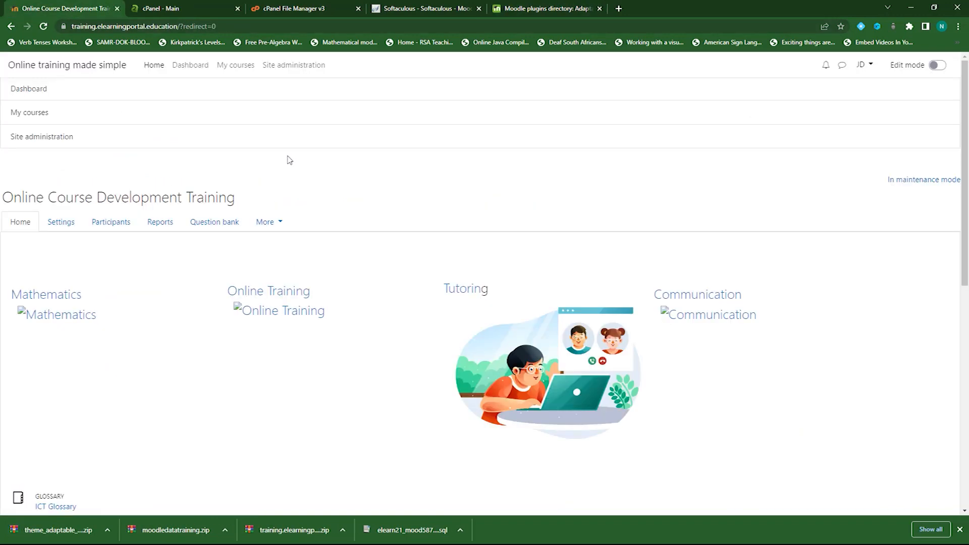
Upload the theme_adaptable ZIP under Site administration > Plugins > Install plugins and pass validation
left_click(61, 139)
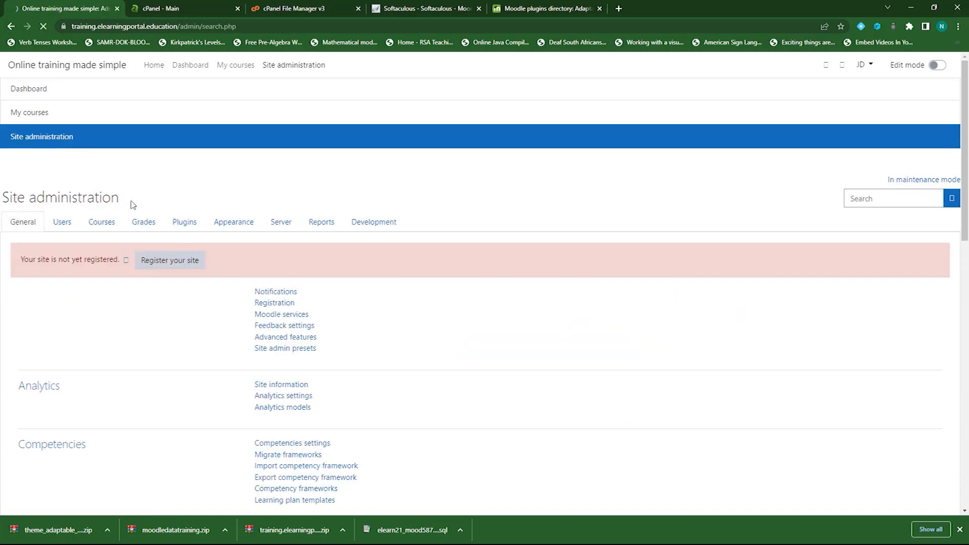
left_click(177, 223)
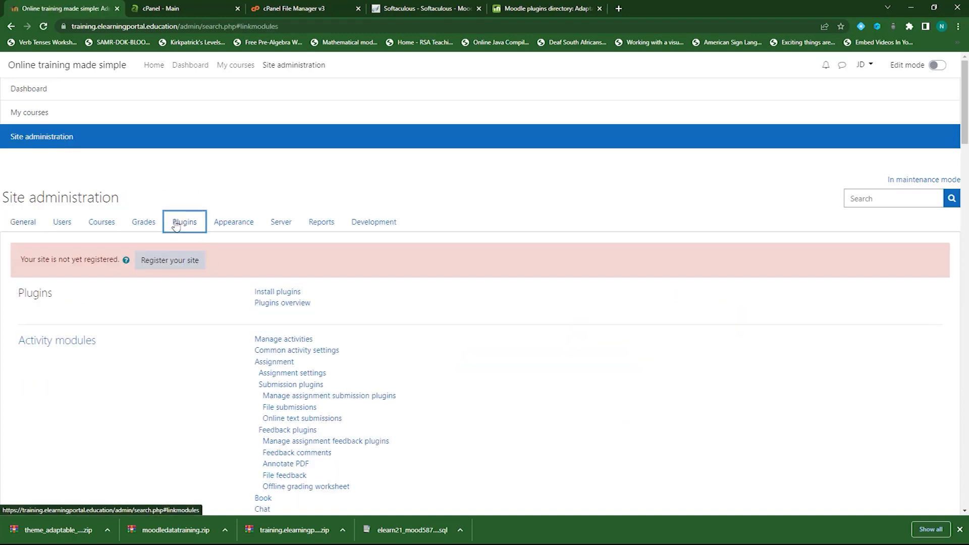
left_click(281, 292)
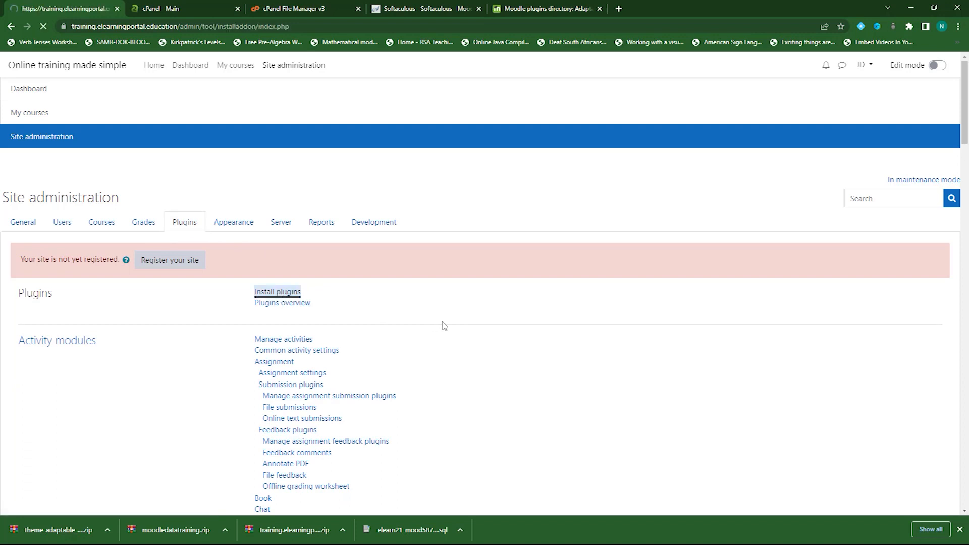
scroll(163, 367, "down", 2)
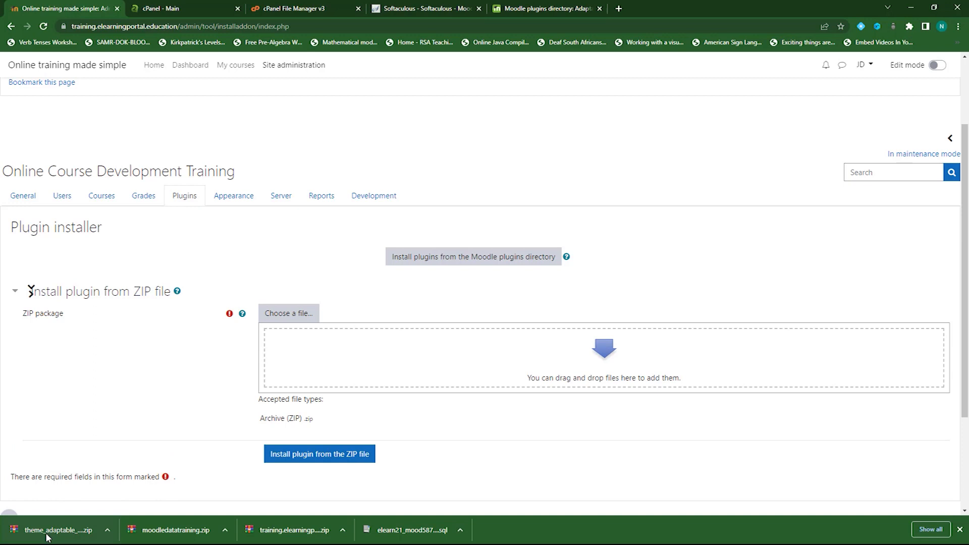
left_click_drag(57, 531, 458, 384)
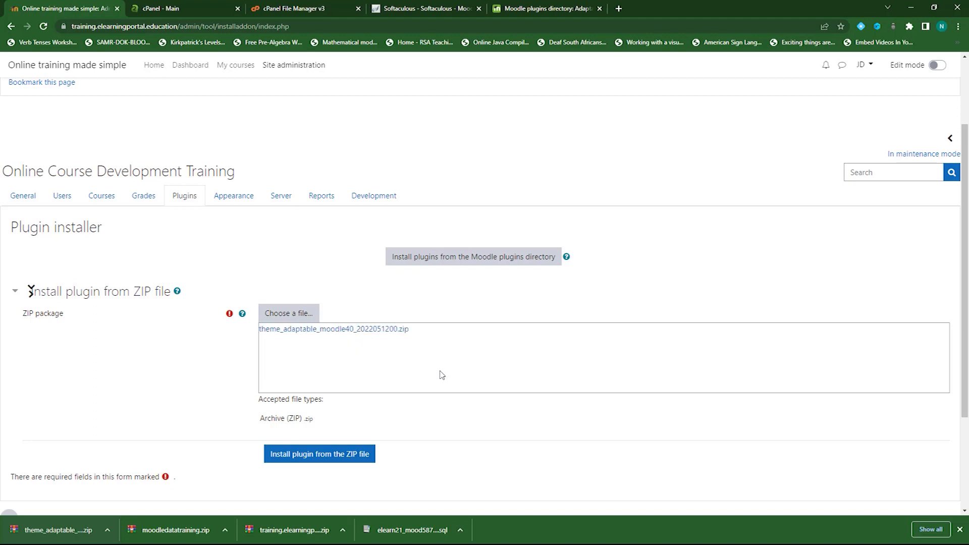
left_click(324, 456)
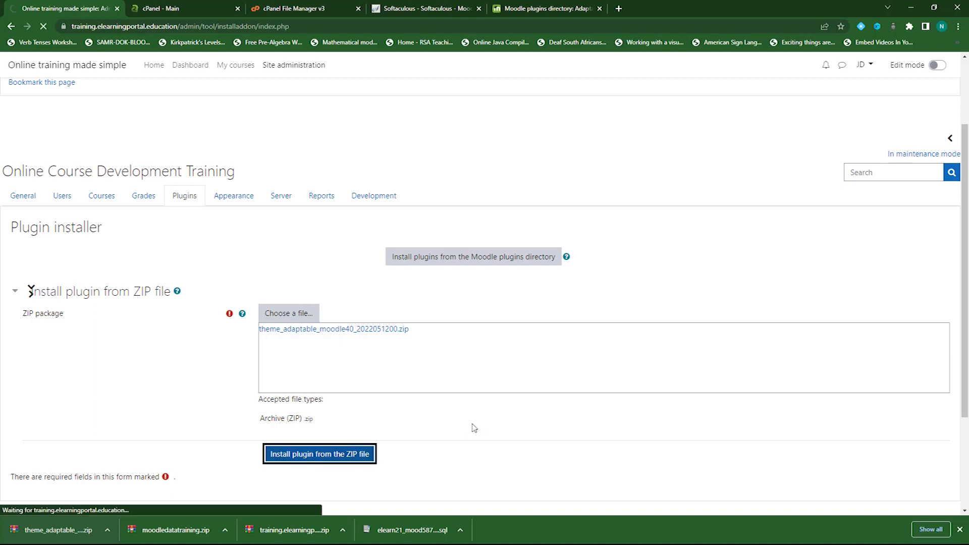
left_click(226, 229)
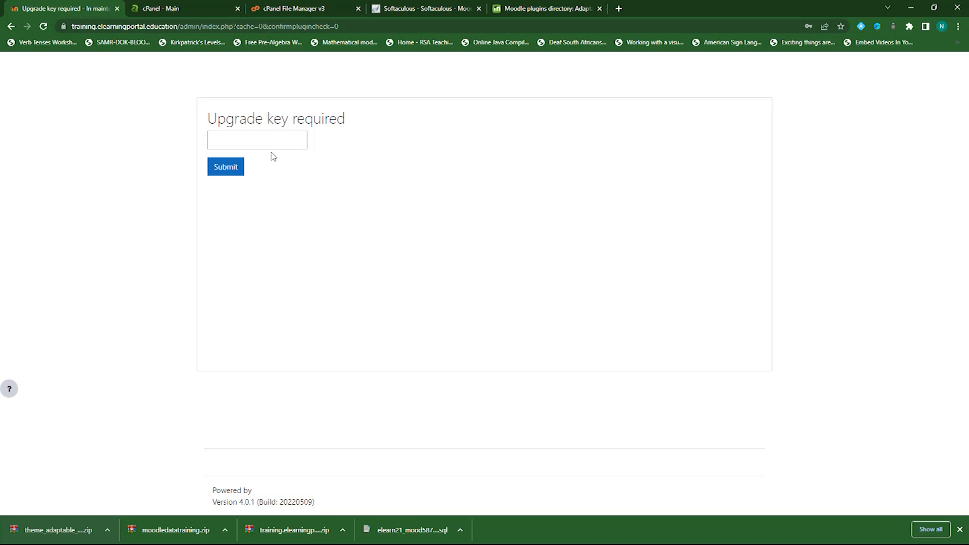
Submit the upgrade key and decline the browser's offer to update the saved password
left_click(269, 144)
type("•••")
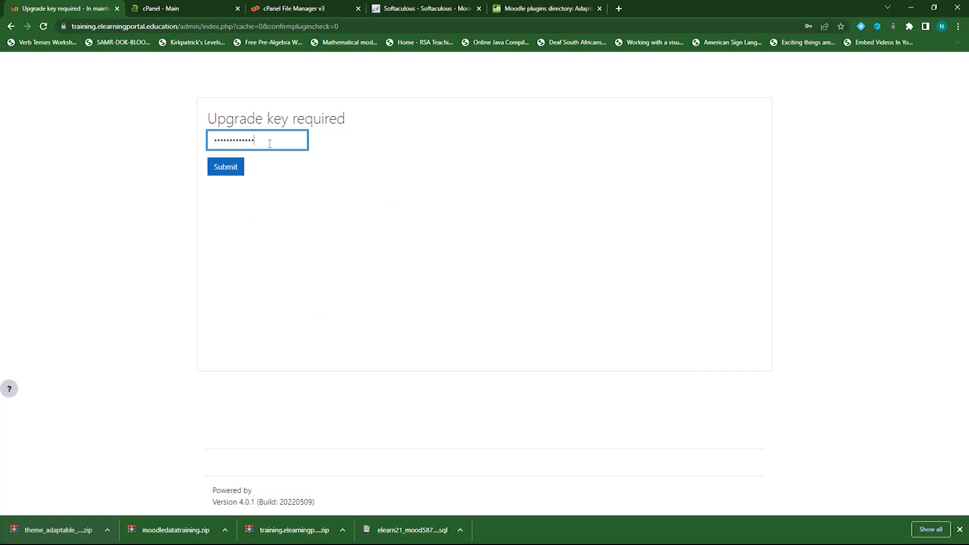
left_click(241, 171)
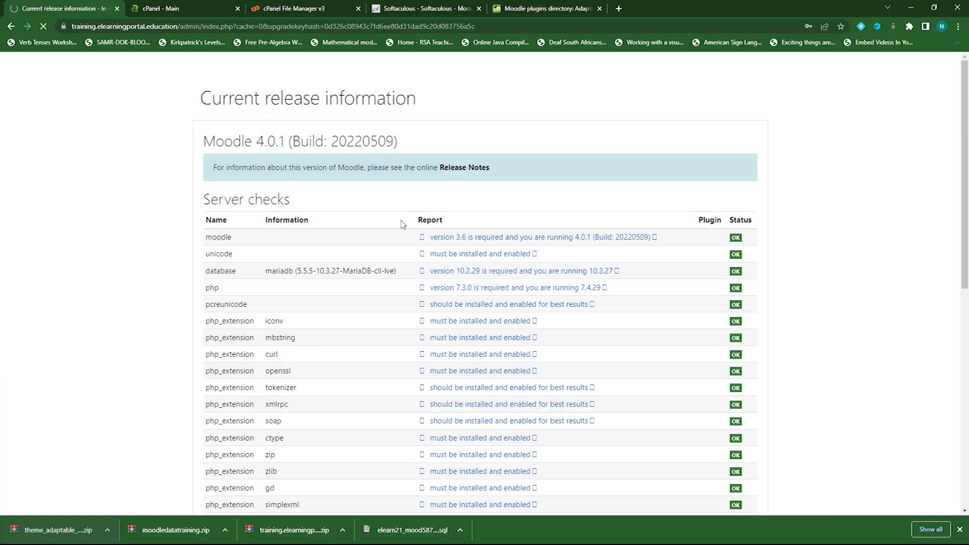
scroll(319, 313, "down", 8)
scroll(319, 323, "down", 1)
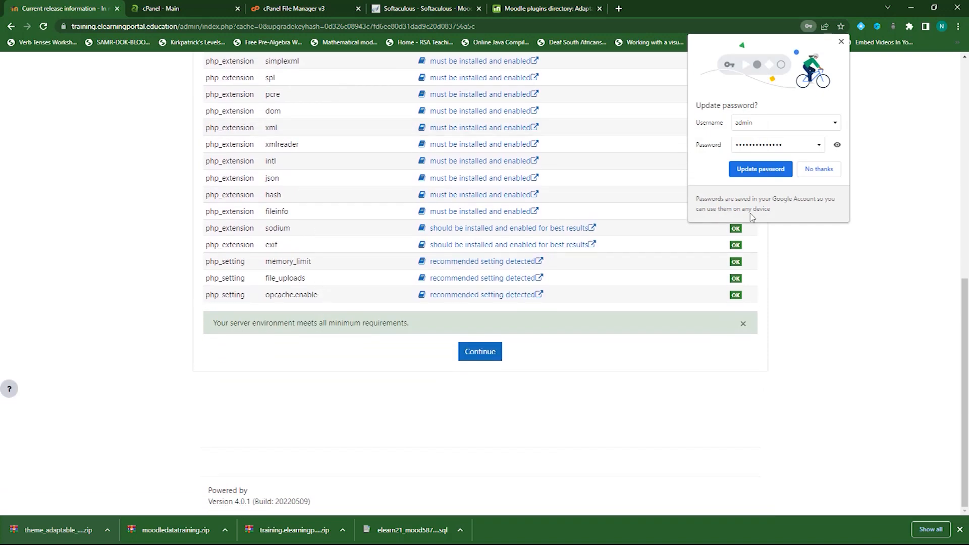
left_click(818, 169)
Pass the server checks and upgrade the Moodle database to install theme_adaptable
left_click(484, 356)
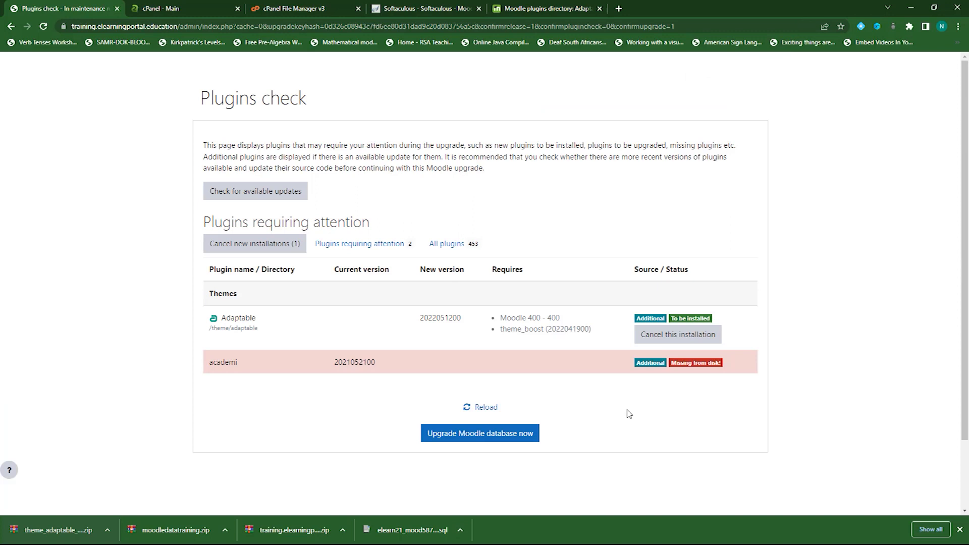
left_click(467, 437)
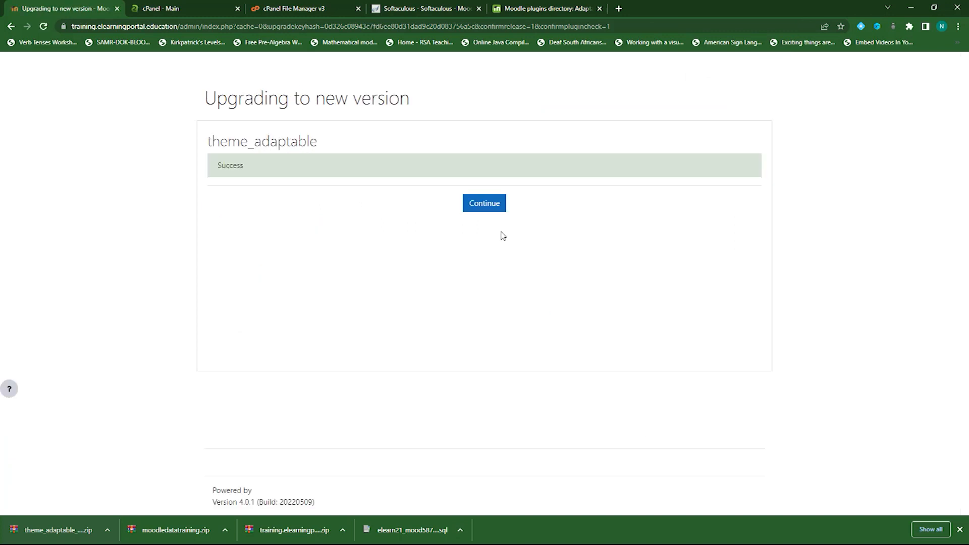
left_click(490, 208)
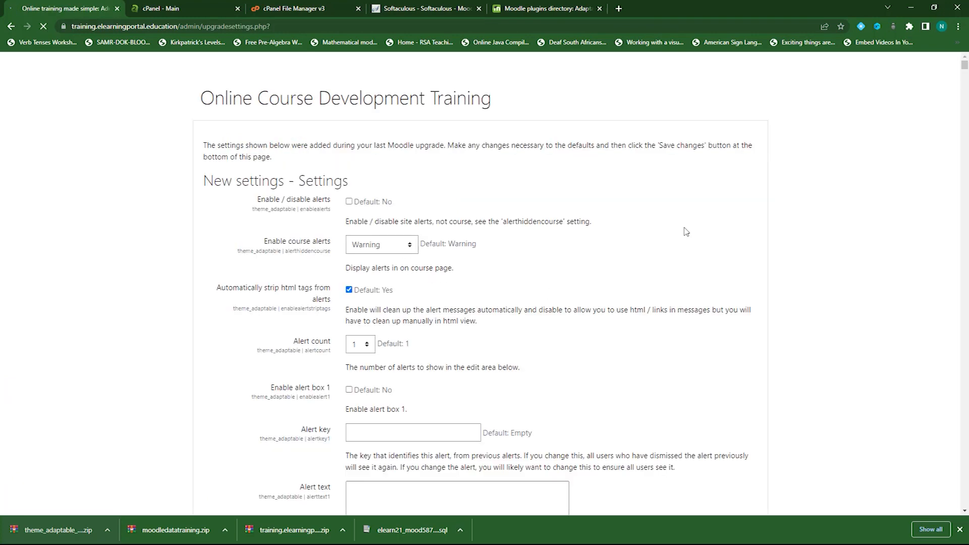
Save both pages of Adaptable's new settings, leaving every value at its default
left_click_drag(965, 68, 965, 511)
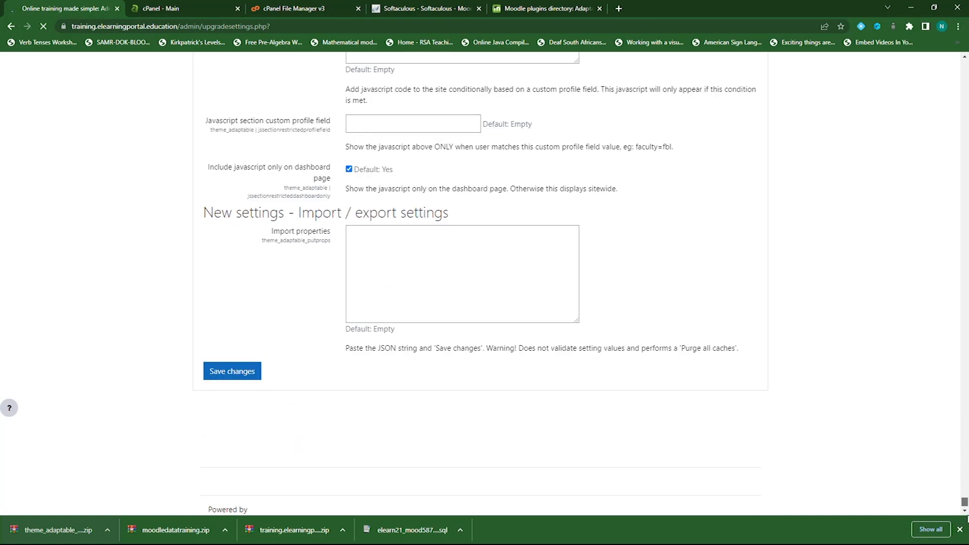
left_click(247, 352)
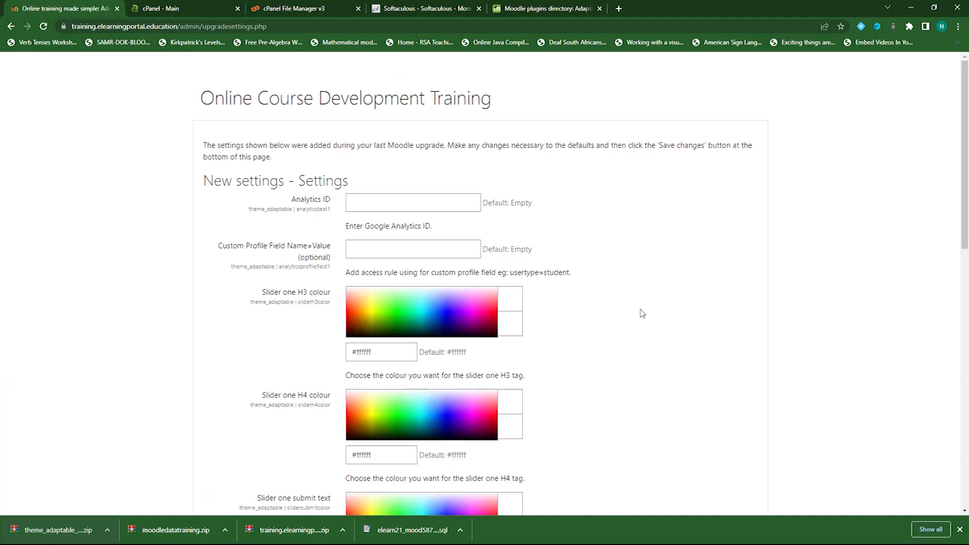
left_click_drag(965, 151, 965, 414)
left_click(243, 354)
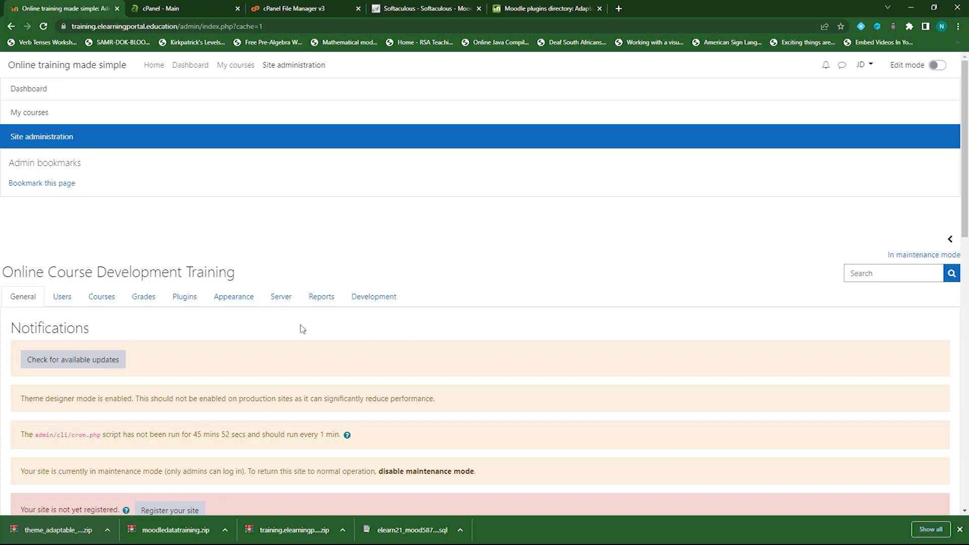
Go to Appearance > Theme selector and set Adaptable as the Default theme
left_click(235, 298)
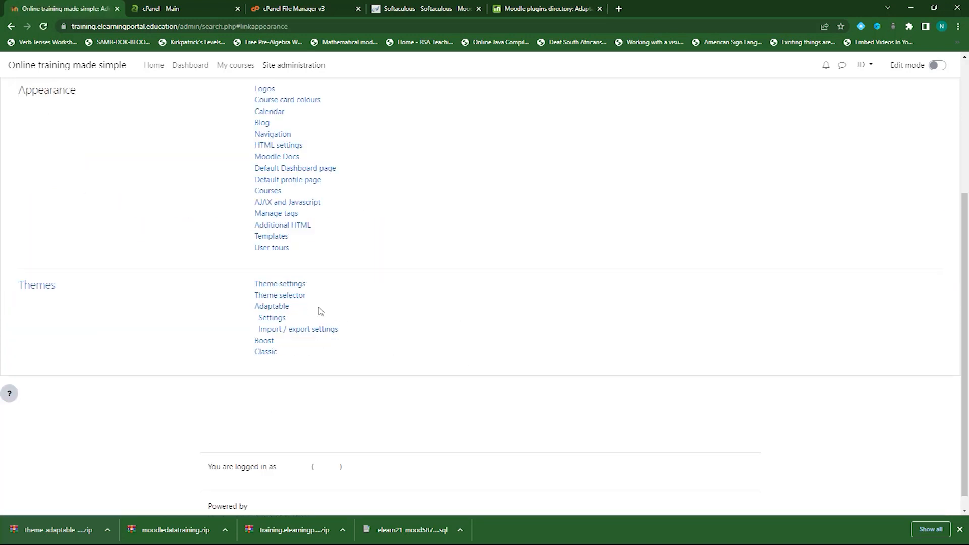
scroll(395, 281, "up", 5)
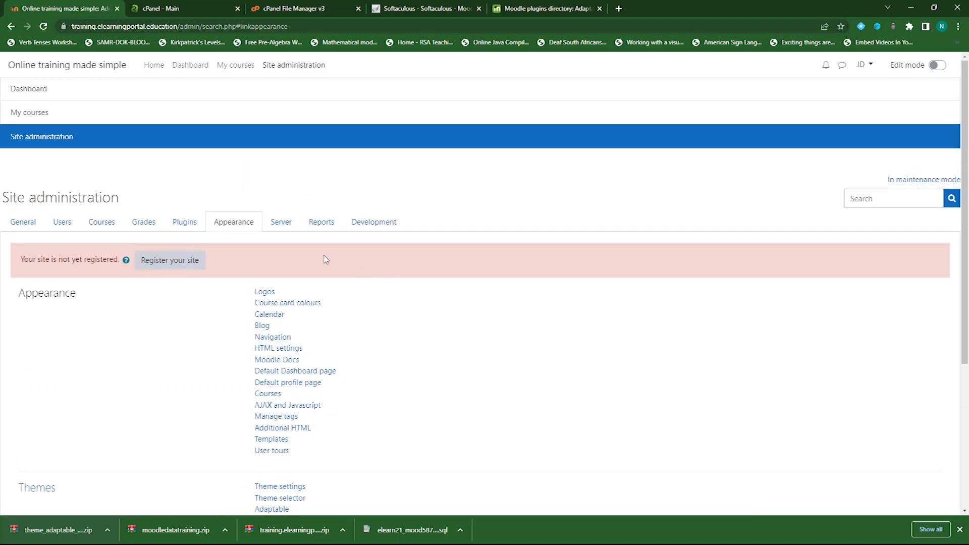
scroll(397, 325, "down", 5)
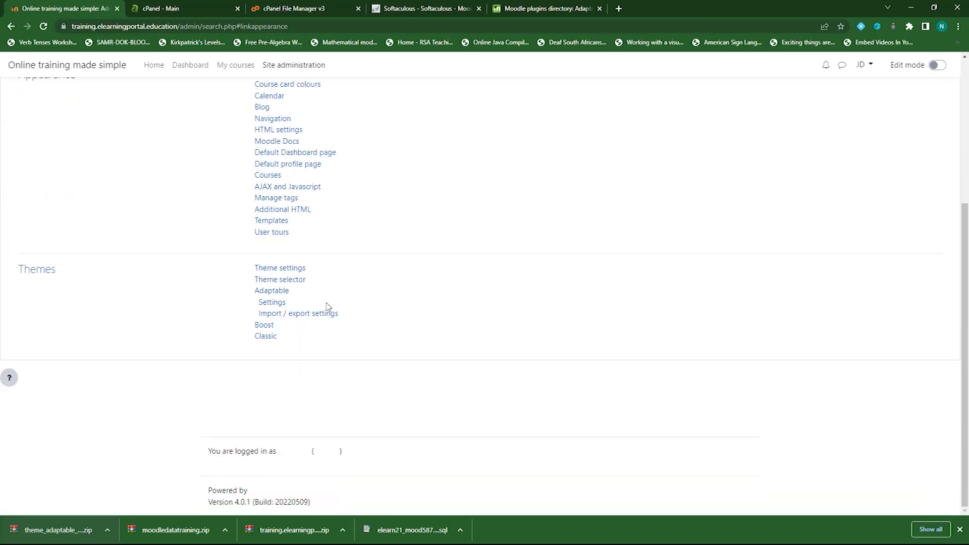
left_click(296, 282)
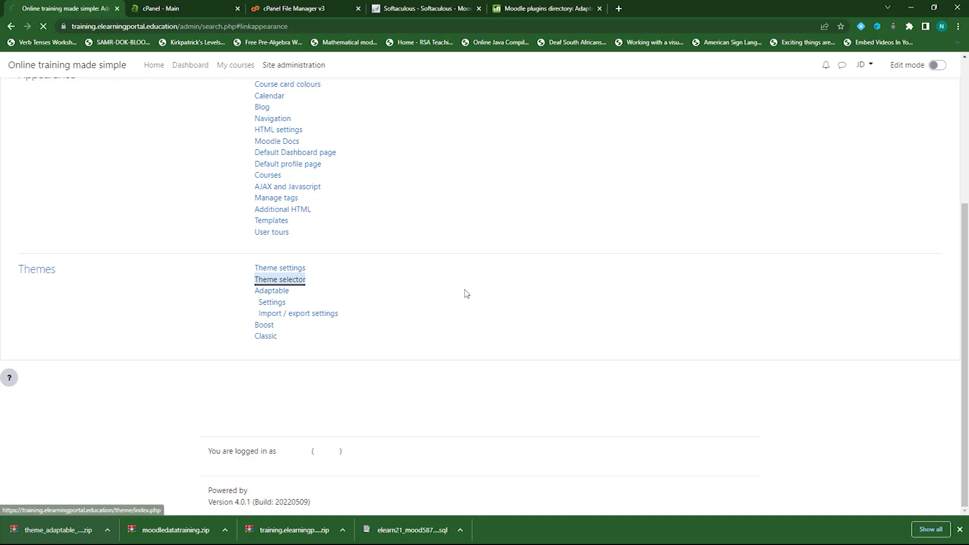
scroll(429, 312, "down", 3)
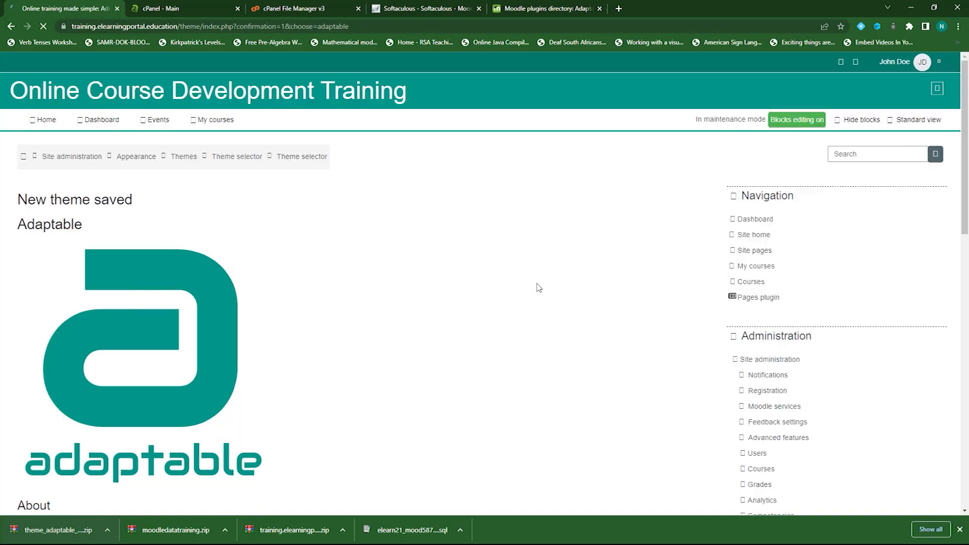
Continue past the New theme saved confirmation back to the theme selector
scroll(434, 361, "down", 1)
scroll(434, 363, "down", 9)
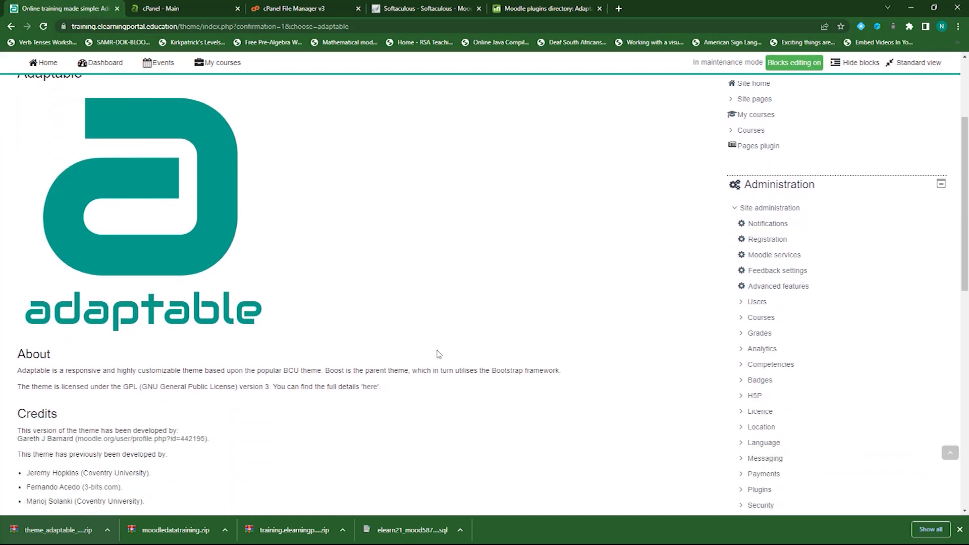
left_click(365, 283)
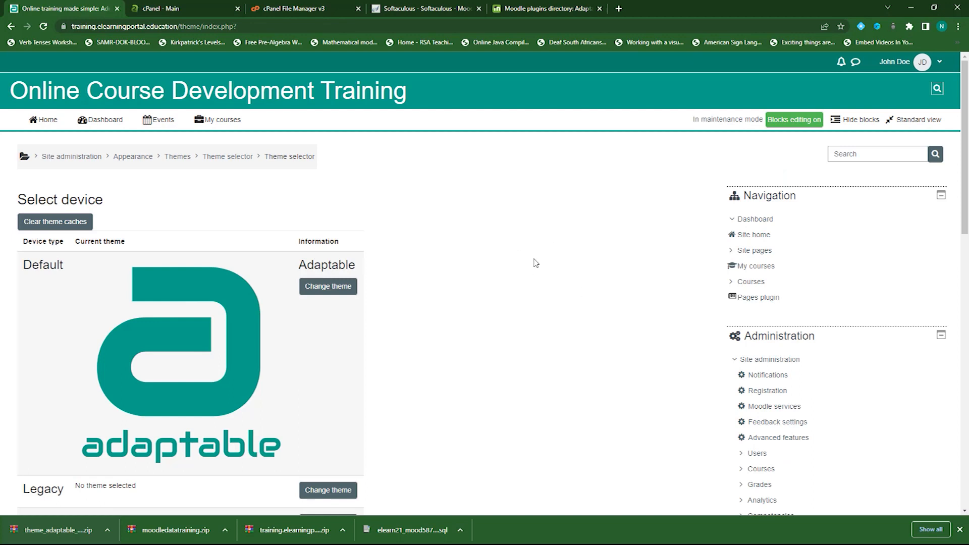
View the site home page in the Adaptable look, with its category tiles and course boxes
left_click(47, 119)
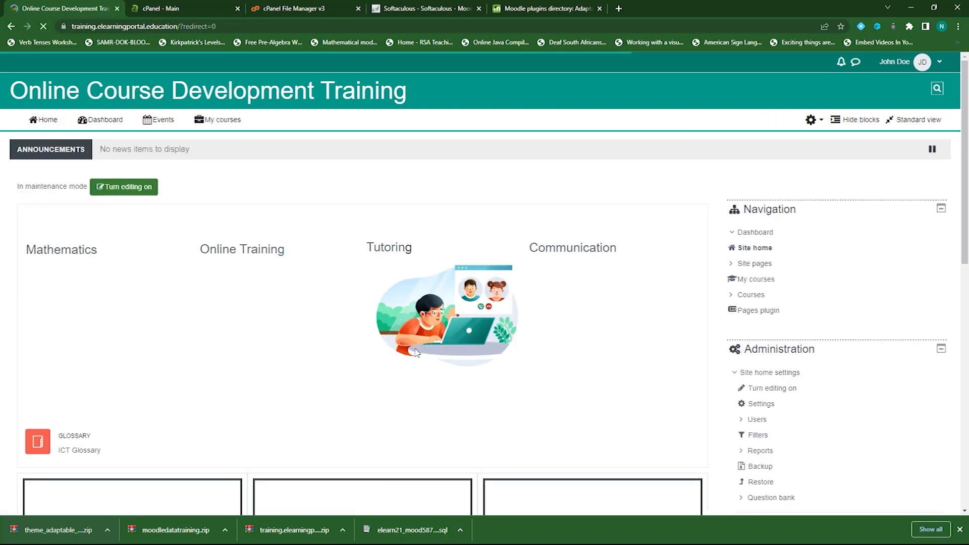
scroll(359, 337, "down", 10)
scroll(367, 346, "down", 1)
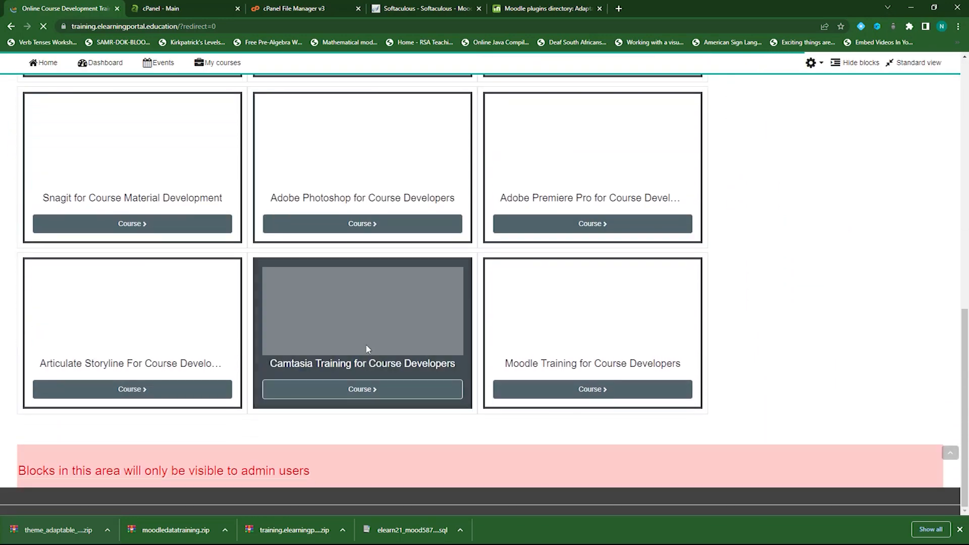
scroll(367, 348, "up", 10)
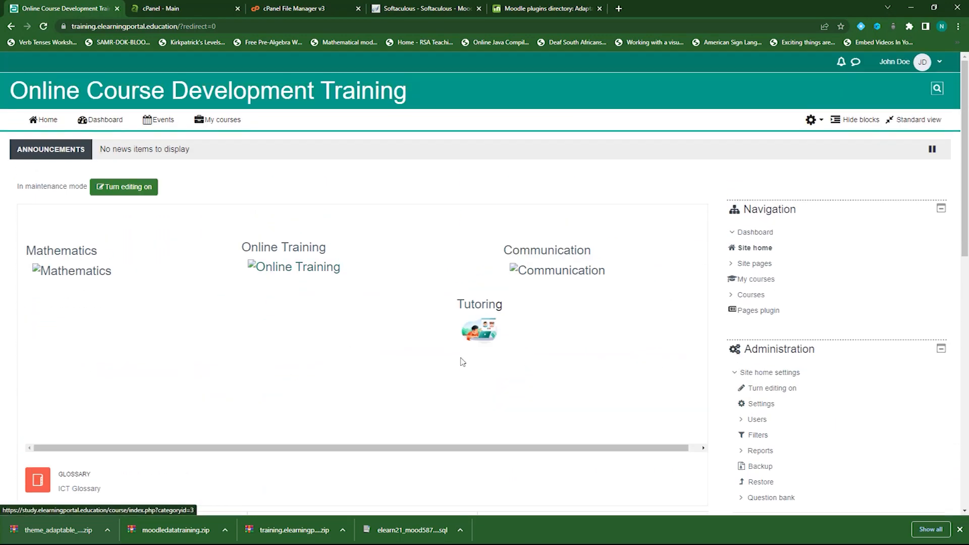